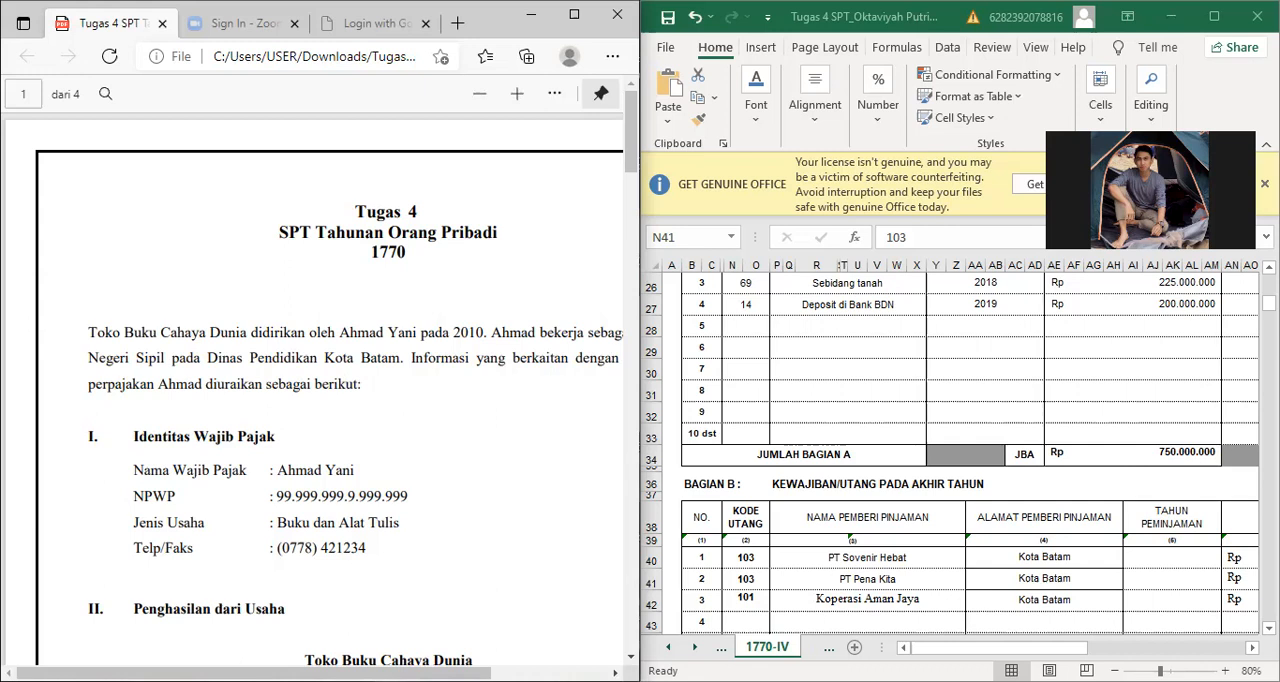
Step: Read through the tax assignment, from the taxpayer identity and profit-and-loss report to the withheld taxes and the requested forms
{"action": "left_click_drag", "start_coordinate": [262, 673], "coordinate": [330, 673]}
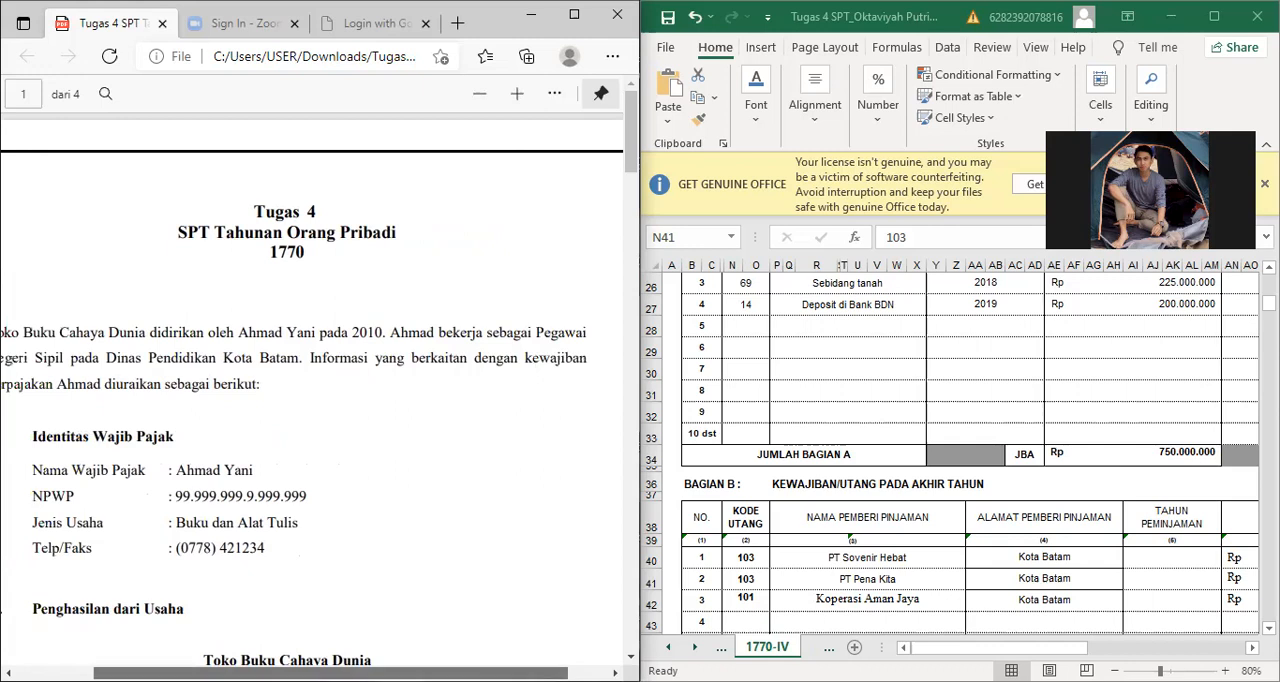
{"action": "left_click_drag", "start_coordinate": [330, 673], "coordinate": [271, 673]}
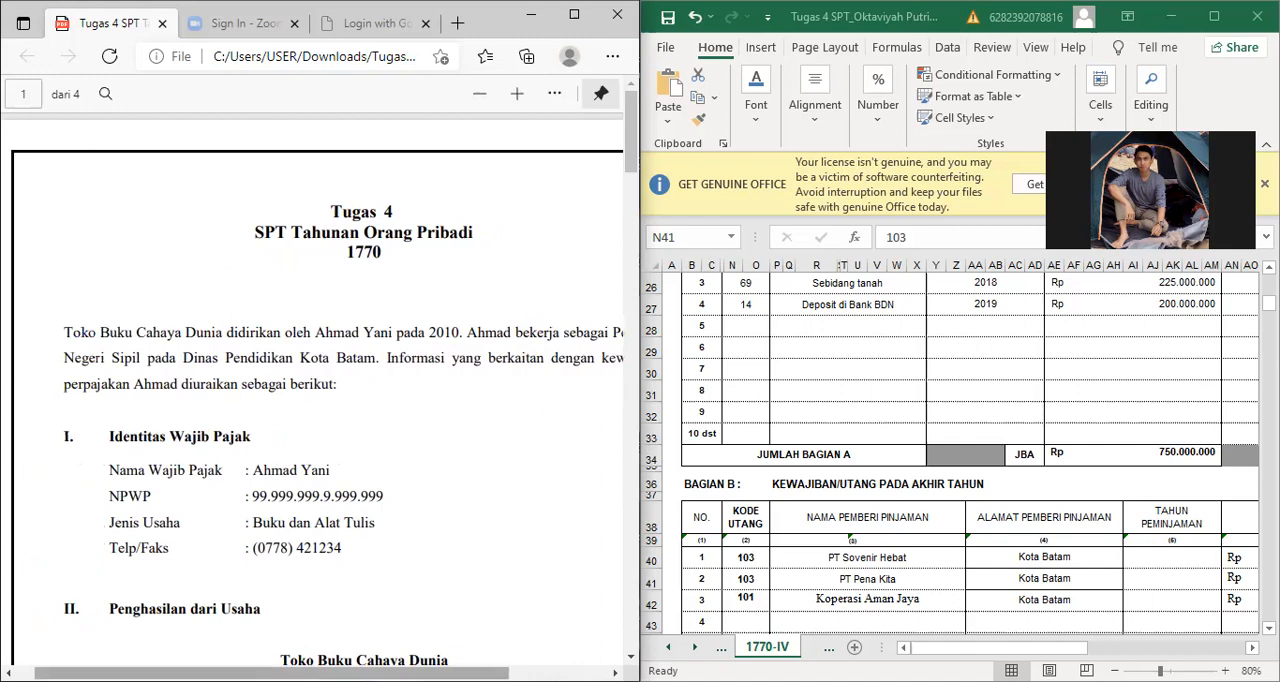
{"action": "left_click_drag", "start_coordinate": [271, 673], "coordinate": [303, 673]}
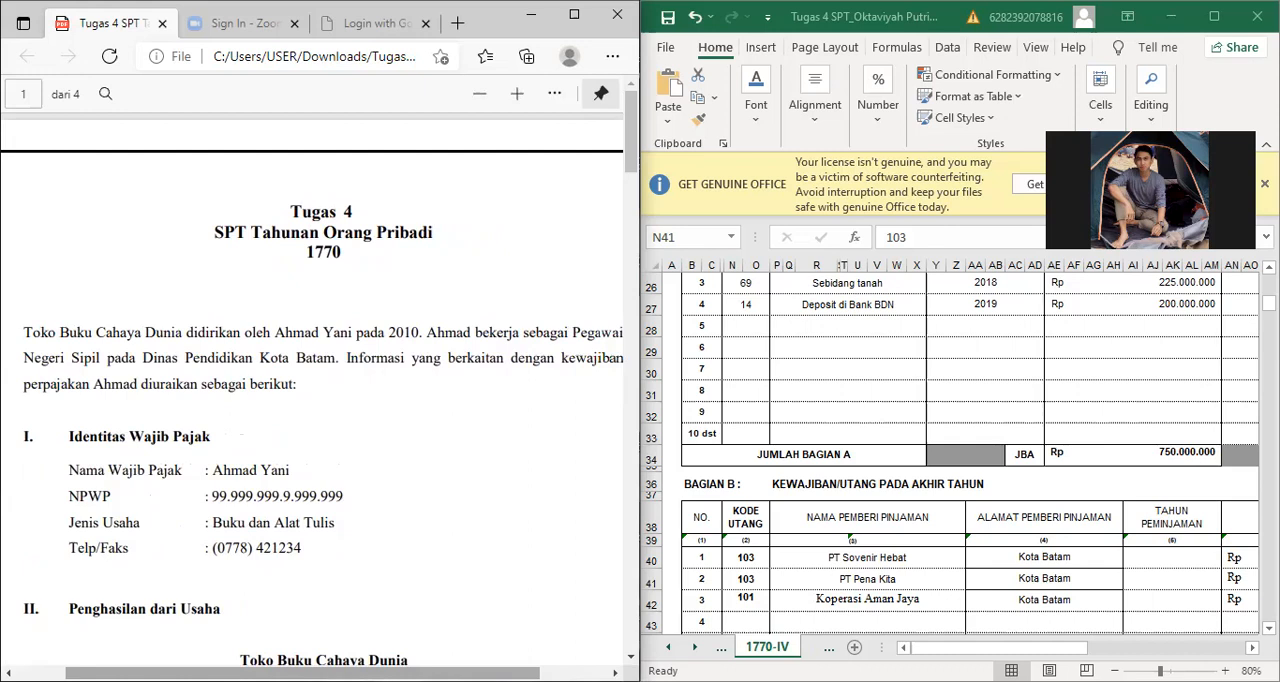
{"action": "left_click_drag", "start_coordinate": [303, 673], "coordinate": [258, 673]}
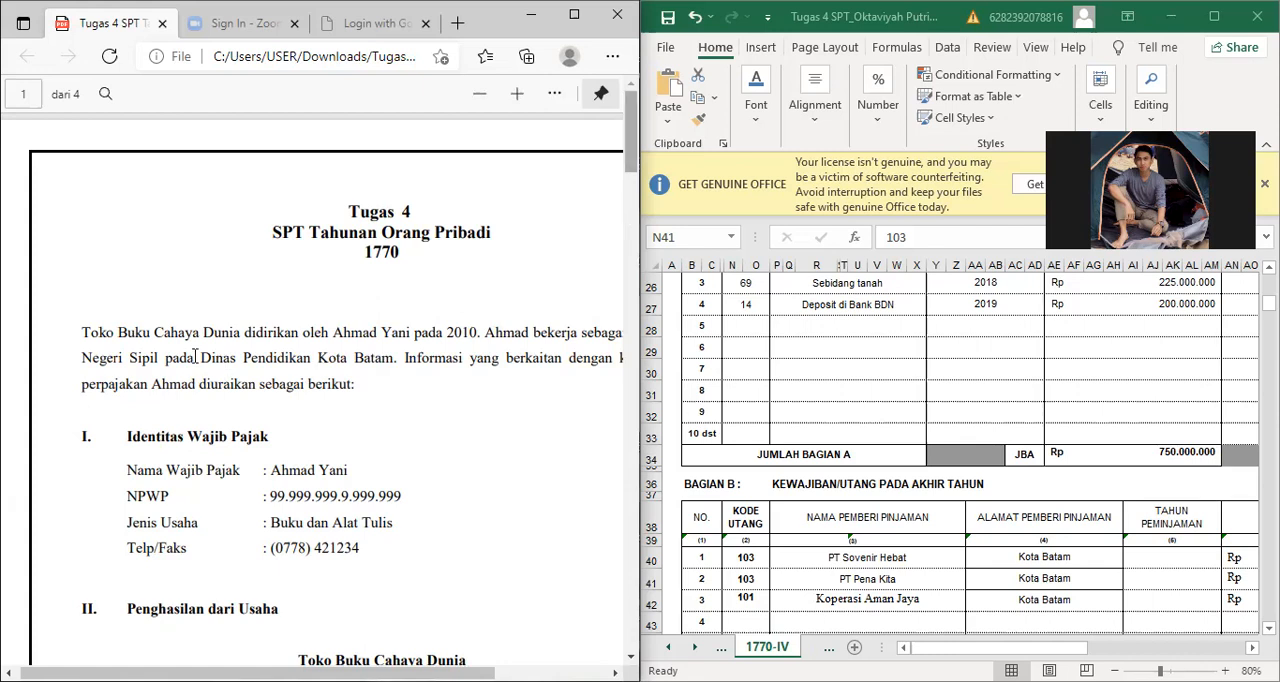
{"action": "scroll", "coordinate": [200, 360], "scroll_direction": "down", "scroll_amount": 3}
{"action": "scroll", "coordinate": [281, 597], "scroll_direction": "down", "scroll_amount": 5}
{"action": "scroll", "coordinate": [603, 237], "scroll_direction": "down", "scroll_amount": 2}
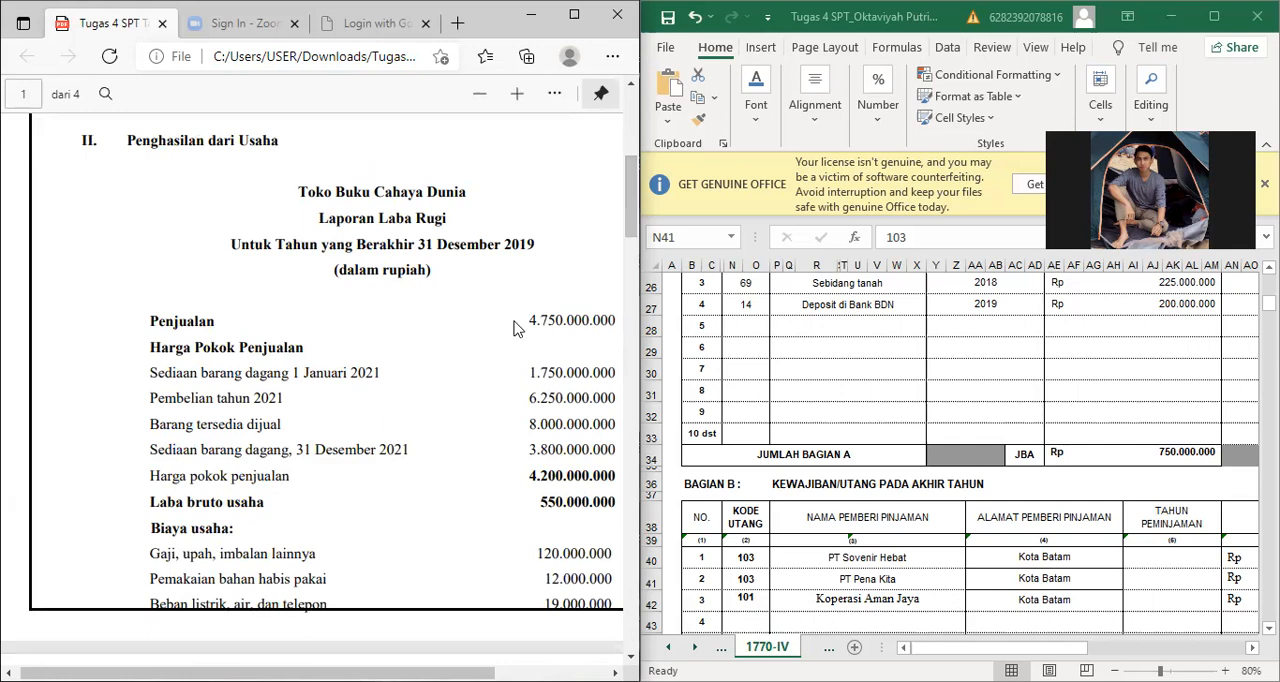
{"action": "scroll", "coordinate": [636, 310], "scroll_direction": "down", "scroll_amount": 5}
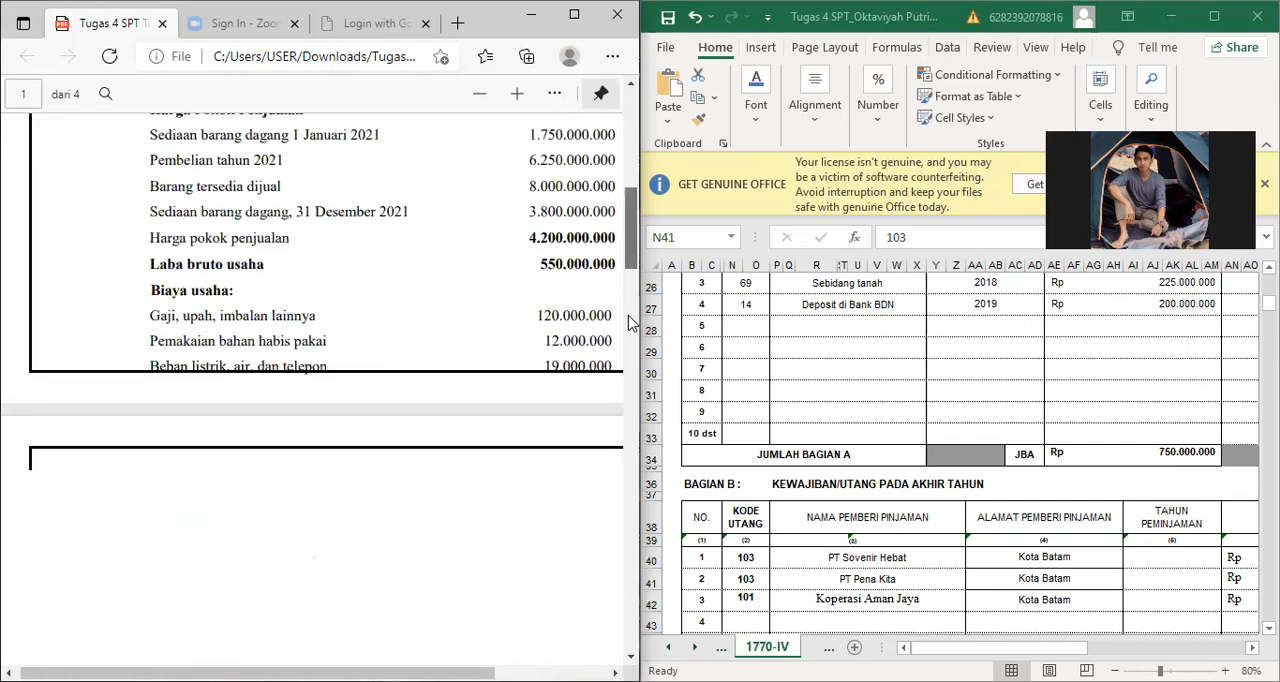
{"action": "scroll", "coordinate": [628, 356], "scroll_direction": "down", "scroll_amount": 8}
{"action": "scroll", "coordinate": [622, 422], "scroll_direction": "down", "scroll_amount": 3}
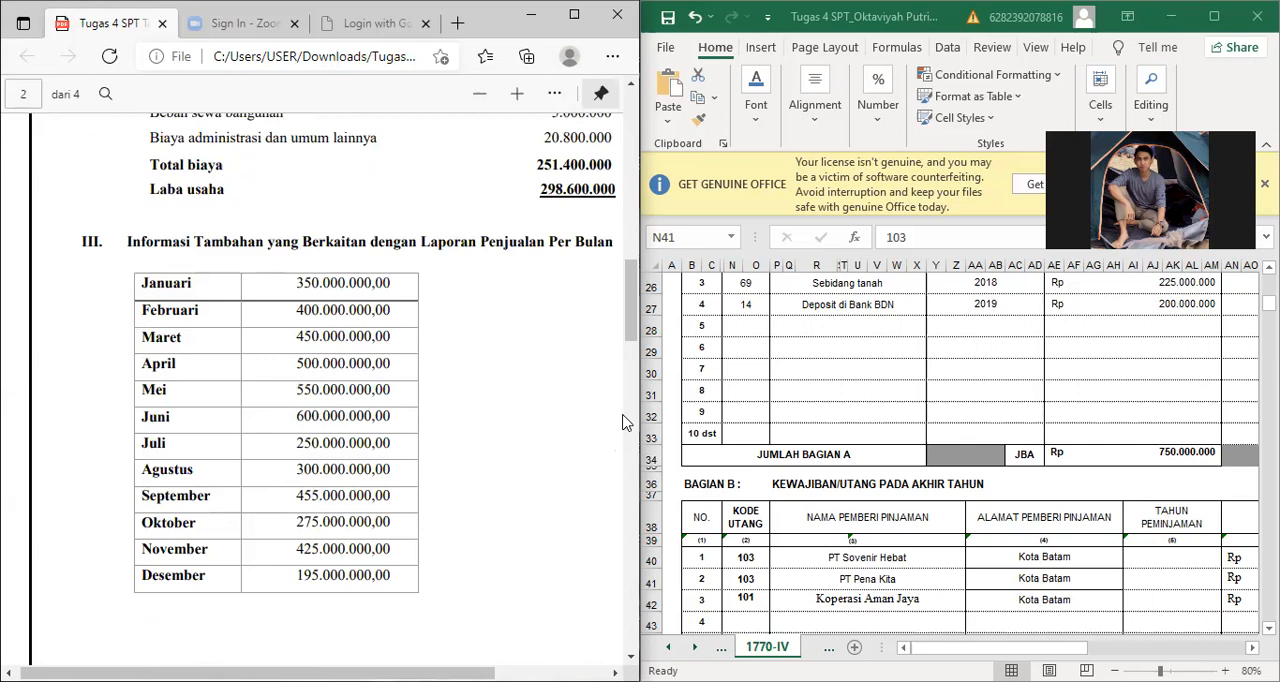
{"action": "scroll", "coordinate": [622, 455], "scroll_direction": "down", "scroll_amount": 5}
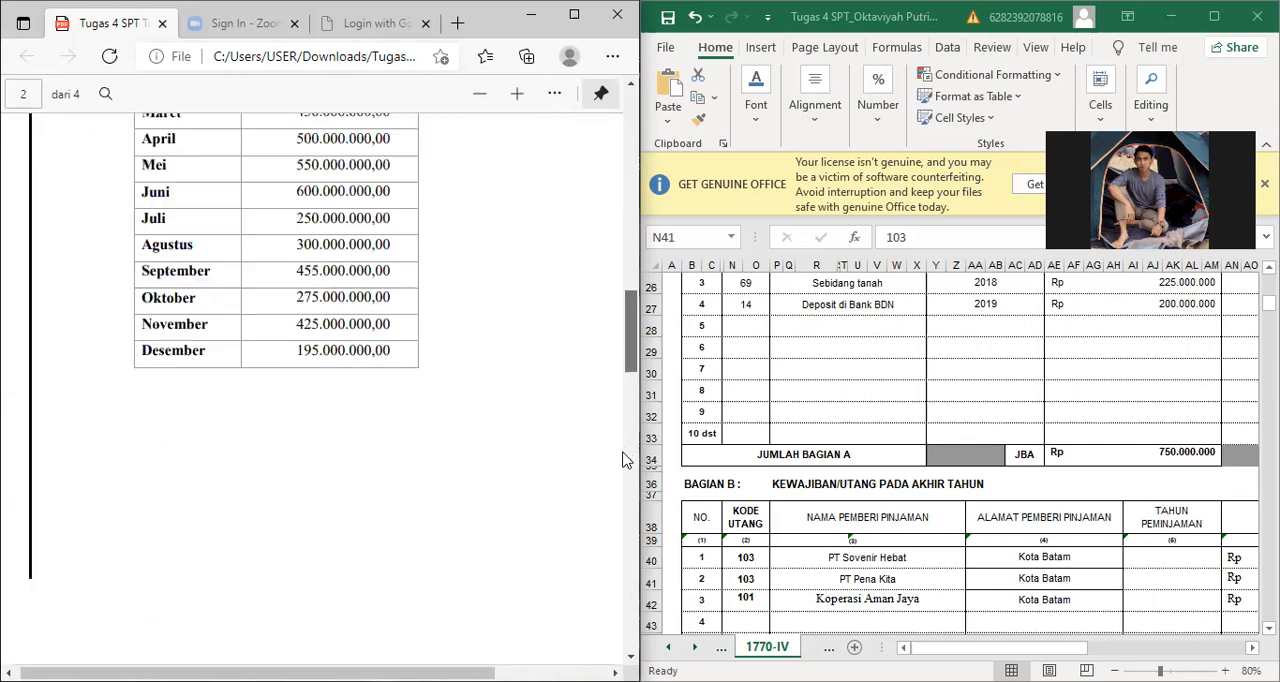
{"action": "scroll", "coordinate": [622, 460], "scroll_direction": "down", "scroll_amount": 5}
{"action": "scroll", "coordinate": [620, 550], "scroll_direction": "down", "scroll_amount": 6}
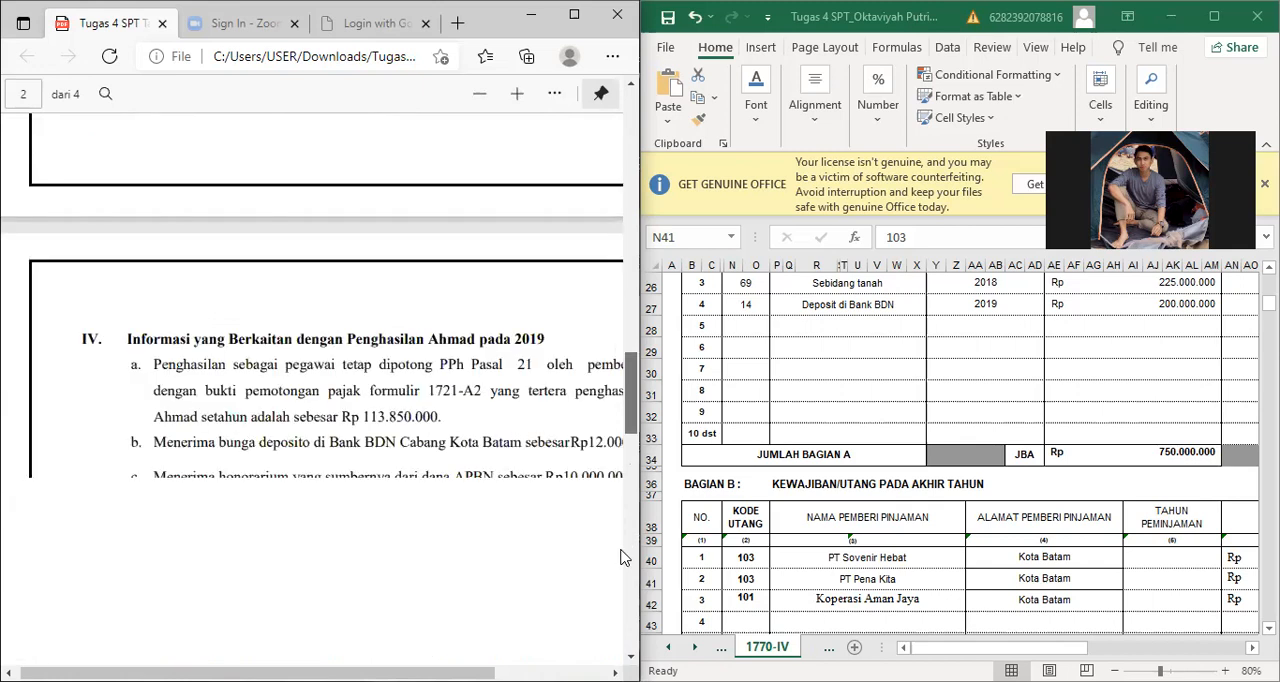
{"action": "scroll", "coordinate": [460, 490], "scroll_direction": "down", "scroll_amount": 3}
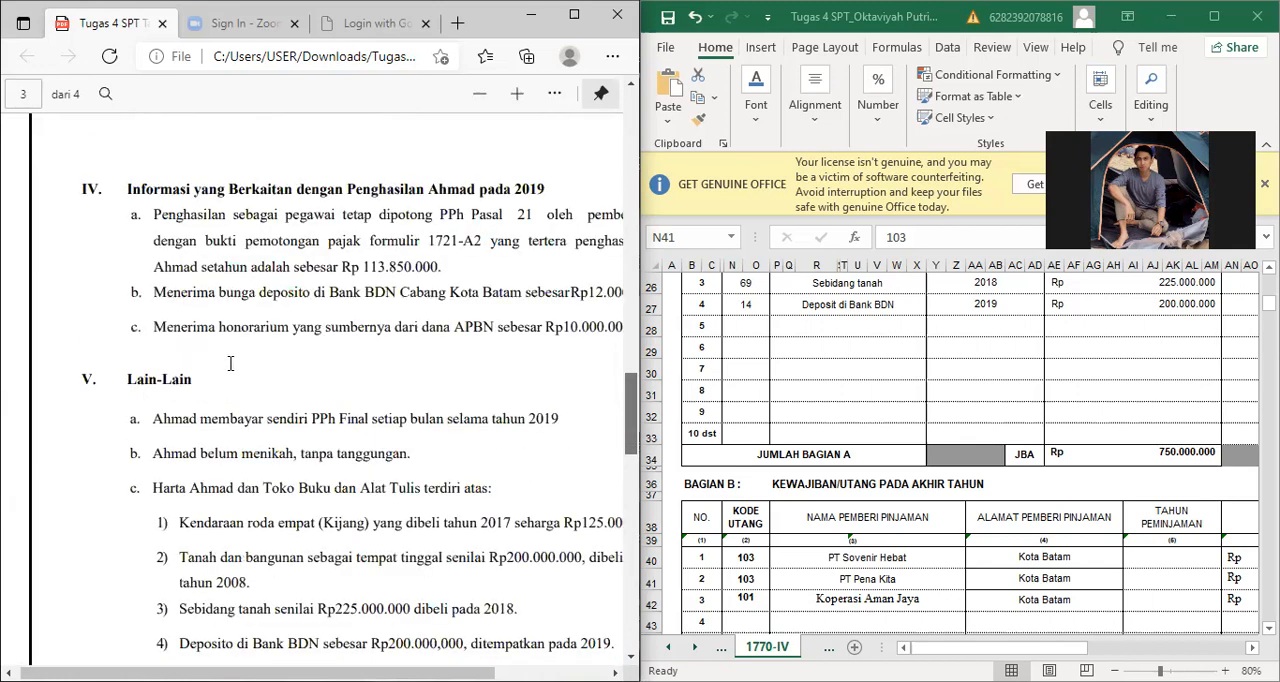
{"action": "scroll", "coordinate": [250, 362], "scroll_direction": "down", "scroll_amount": 5}
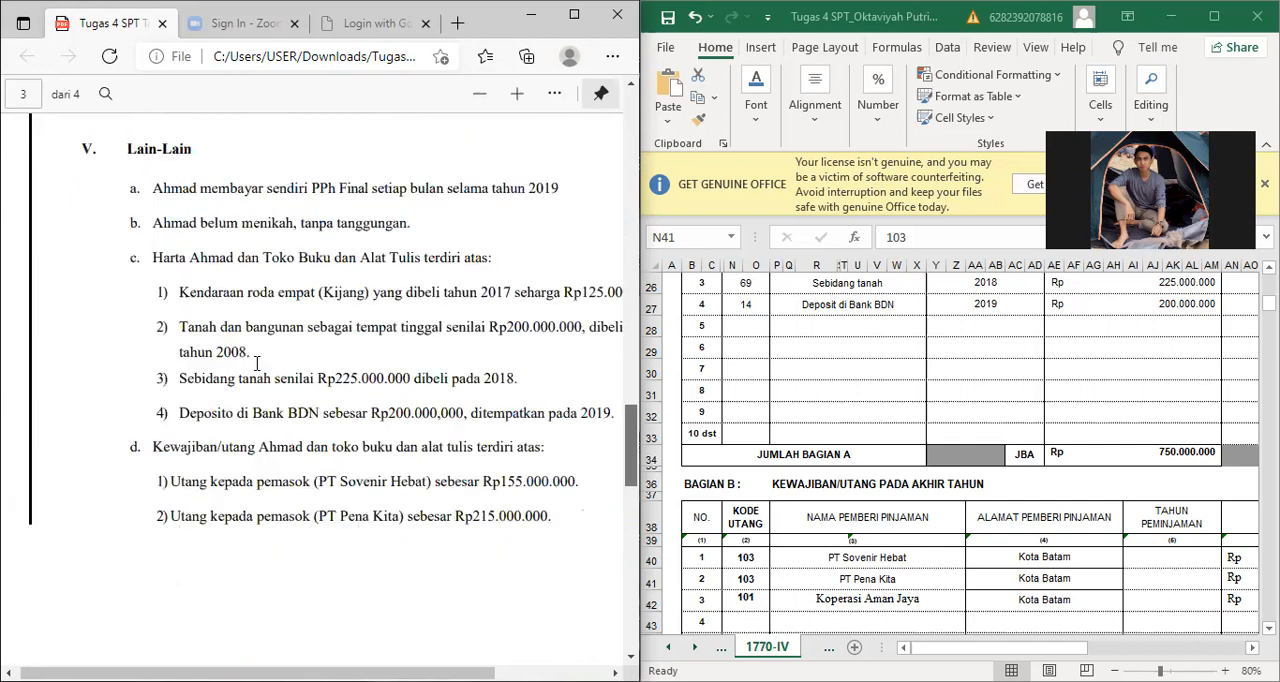
{"action": "scroll", "coordinate": [280, 372], "scroll_direction": "down", "scroll_amount": 1}
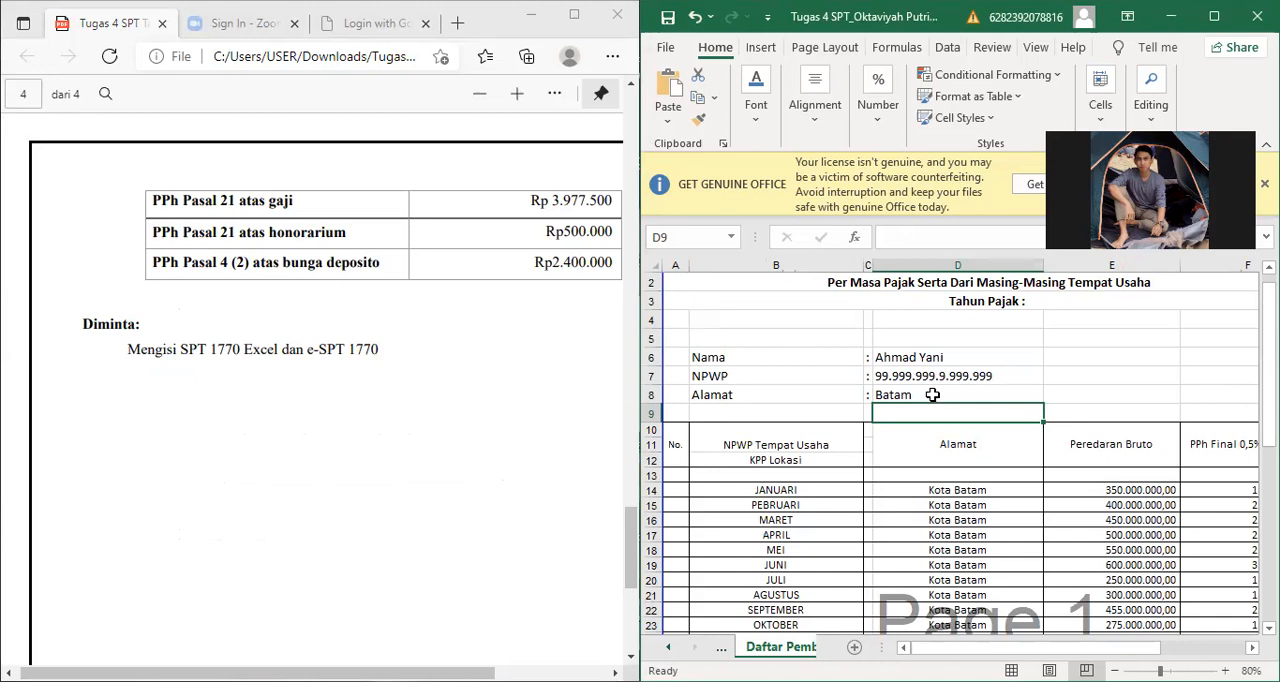
Step: Examine the heading, taxpayer identity fields and column layout of the gross income and PPh Final payment list
{"action": "key", "text": "Right"}
{"action": "key", "text": "Right"}
{"action": "key", "text": "Right"}
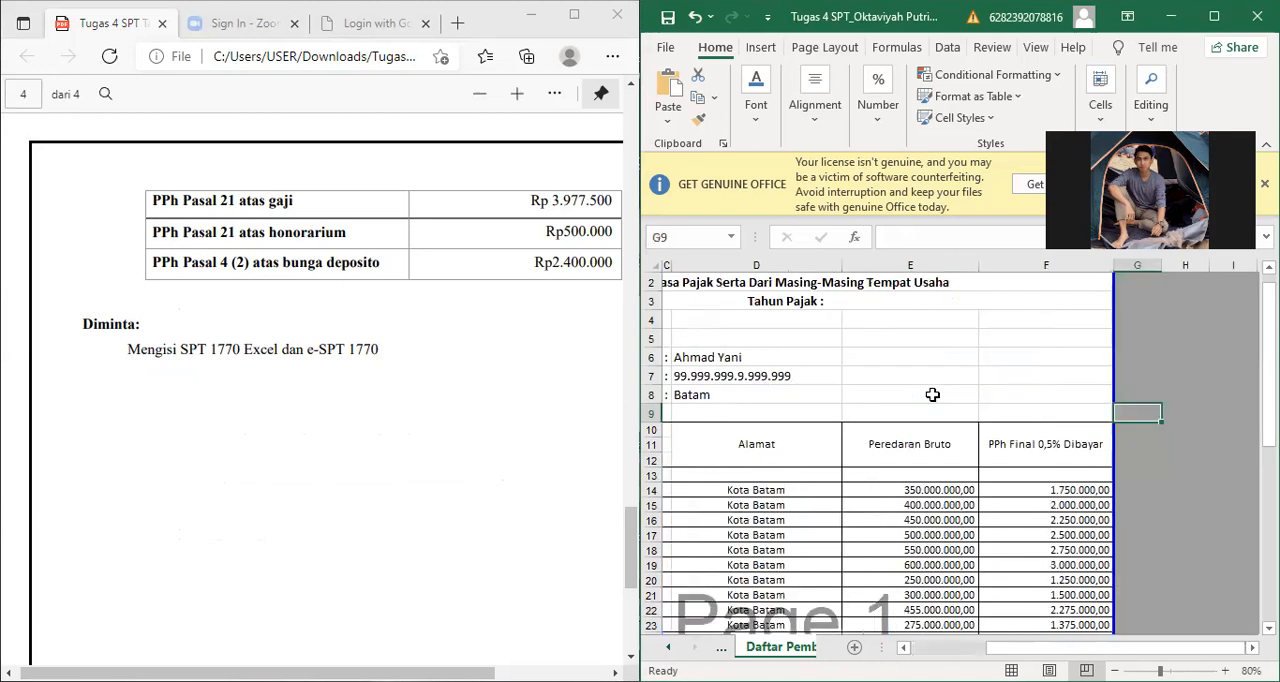
{"action": "key", "text": "Left"}
{"action": "key", "text": "Left"}
{"action": "key", "text": "Left"}
{"action": "key", "text": "Left"}
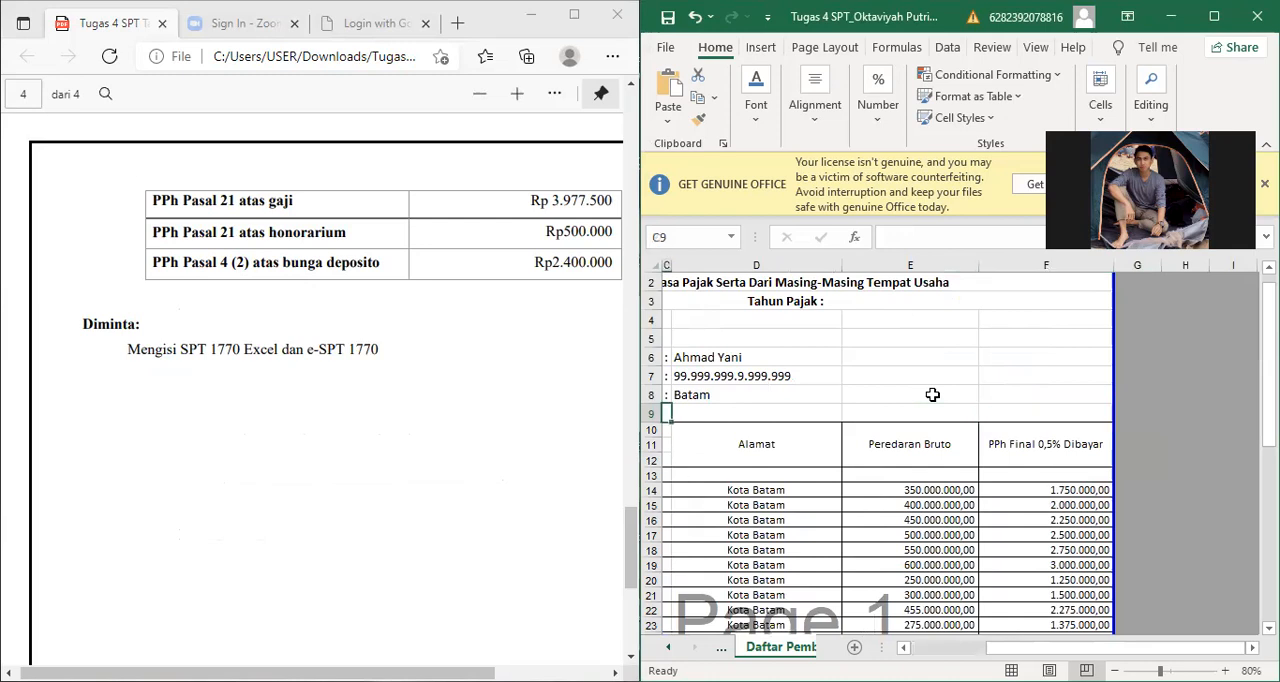
{"action": "key", "text": "Left"}
{"action": "key", "text": "Left"}
{"action": "key", "text": "Up"}
{"action": "key", "text": "Up"}
{"action": "key", "text": "Up"}
{"action": "key", "text": "Up"}
{"action": "key", "text": "Up"}
{"action": "key", "text": "Up"}
{"action": "key", "text": "Up"}
{"action": "key", "text": "Up"}
{"action": "key", "text": "Right"}
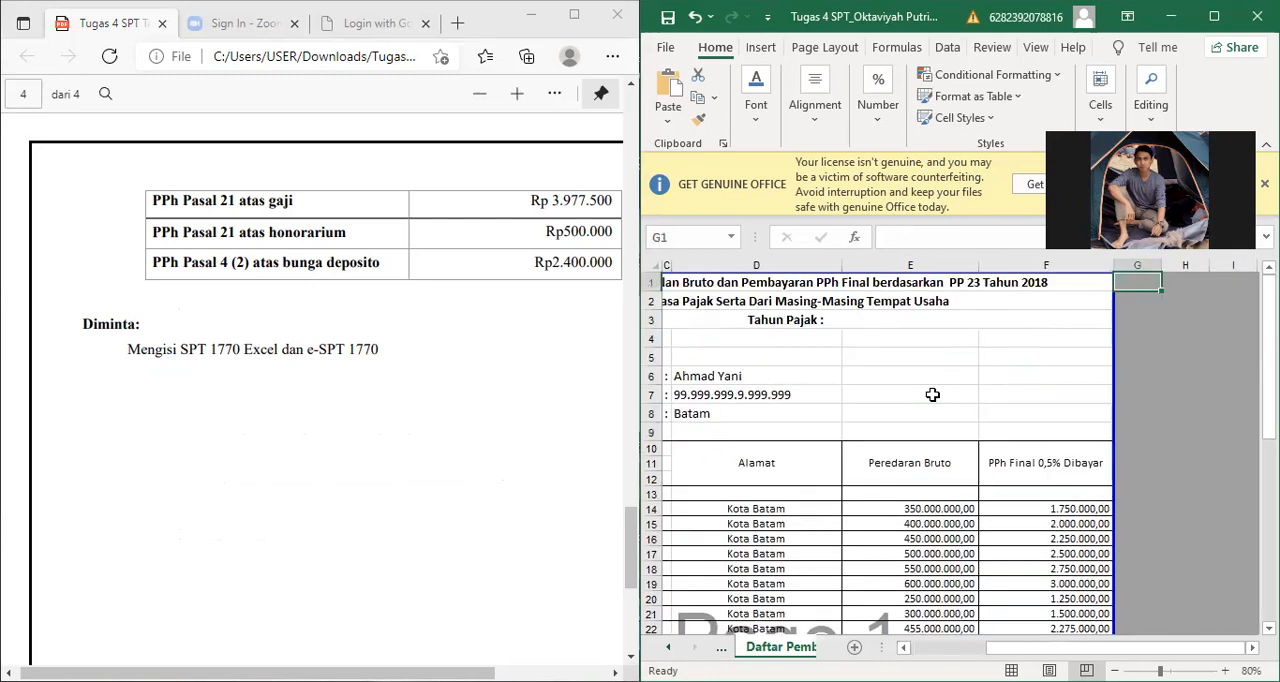
{"action": "key", "text": "ctrl+Home"}
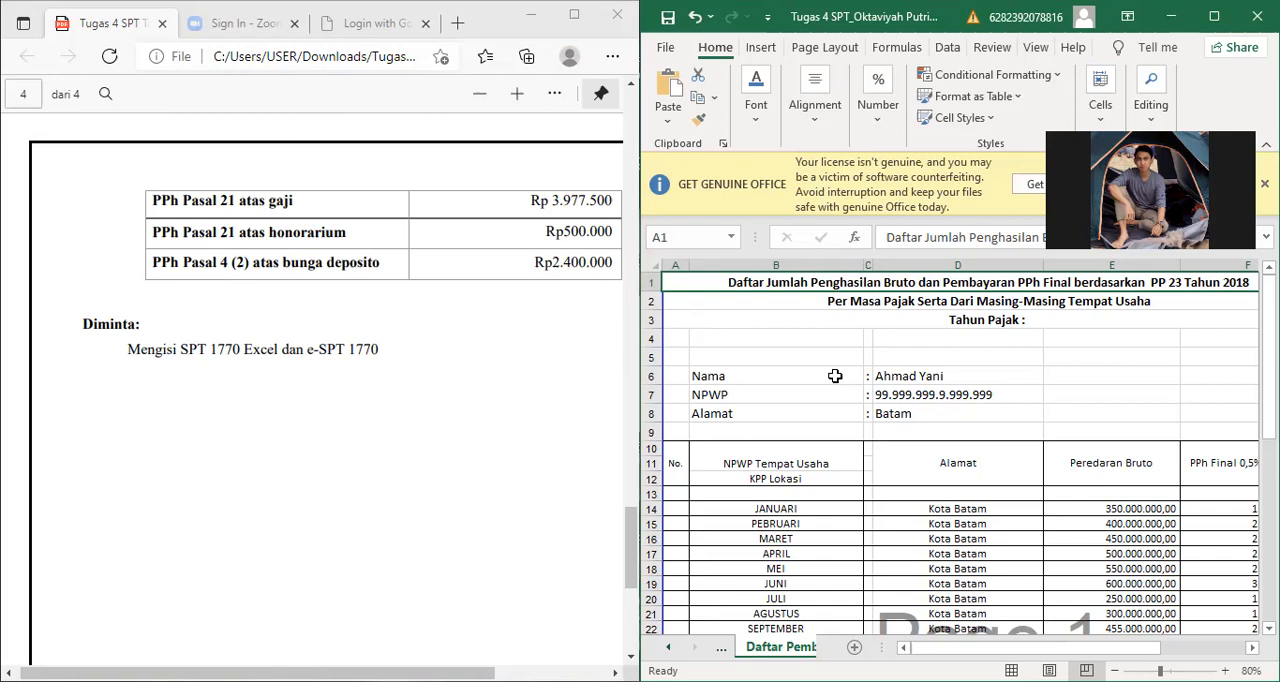
{"action": "key", "text": "Right"}
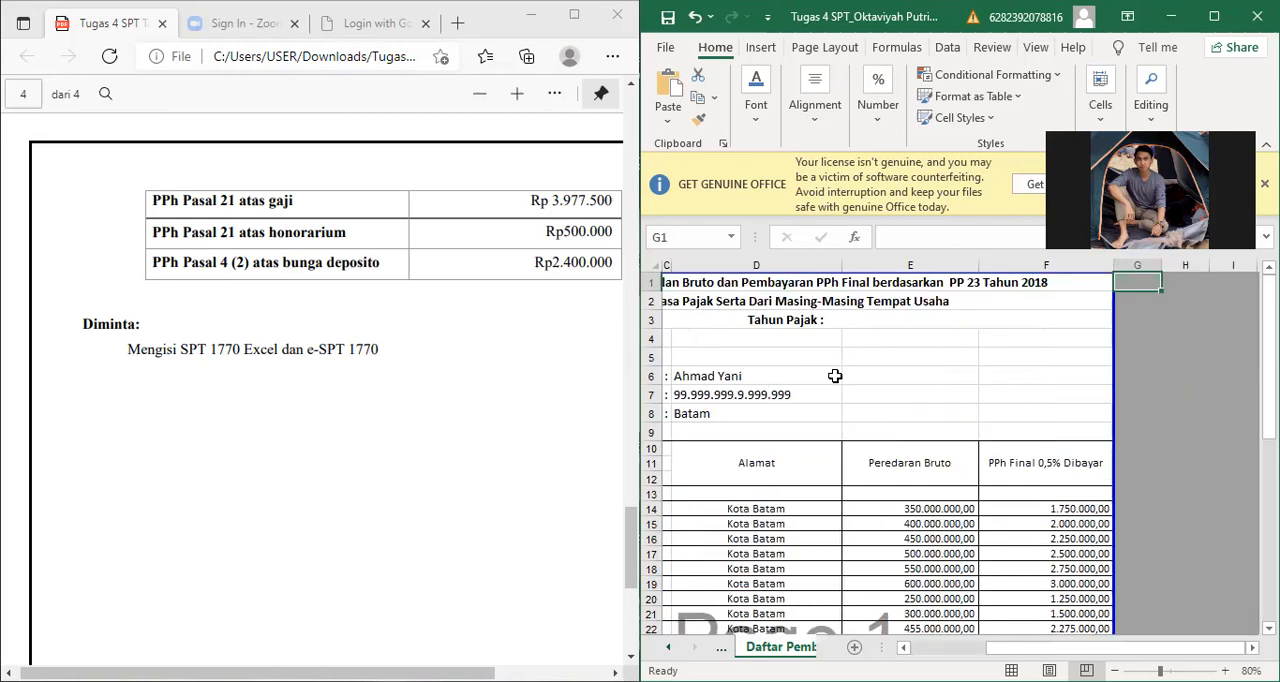
{"action": "key", "text": "Left"}
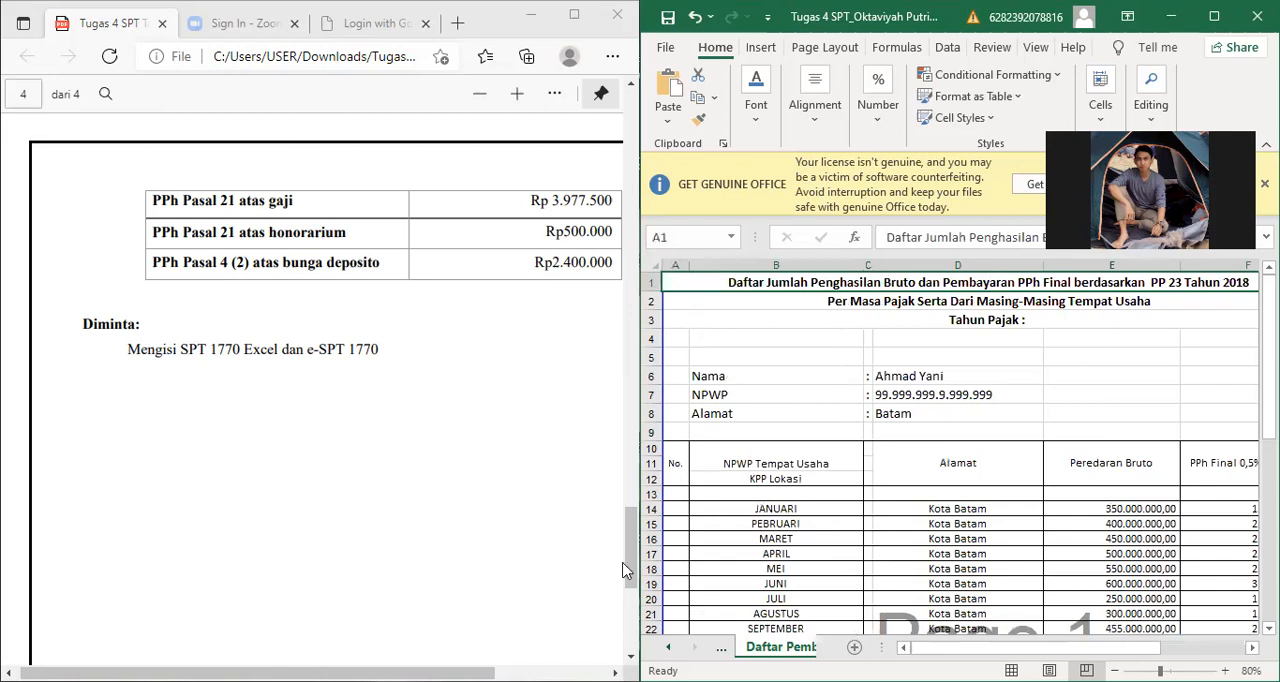
Step: Compare the January to December gross turnover rows with the monthly sales table in section III of the assignment
{"action": "key", "text": "Down"}
{"action": "key", "text": "Down"}
{"action": "key", "text": "Down"}
{"action": "key", "text": "Down"}
{"action": "key", "text": "Down"}
{"action": "key", "text": "Down"}
{"action": "key", "text": "Down"}
{"action": "key", "text": "Down"}
{"action": "key", "text": "Down"}
{"action": "key", "text": "Down"}
{"action": "key", "text": "Down"}
{"action": "key", "text": "Down"}
{"action": "key", "text": "Down"}
{"action": "key", "text": "Down"}
{"action": "key", "text": "Down"}
{"action": "key", "text": "Down"}
{"action": "key", "text": "Down"}
{"action": "key", "text": "Down"}
{"action": "key", "text": "Down"}
{"action": "key", "text": "Down"}
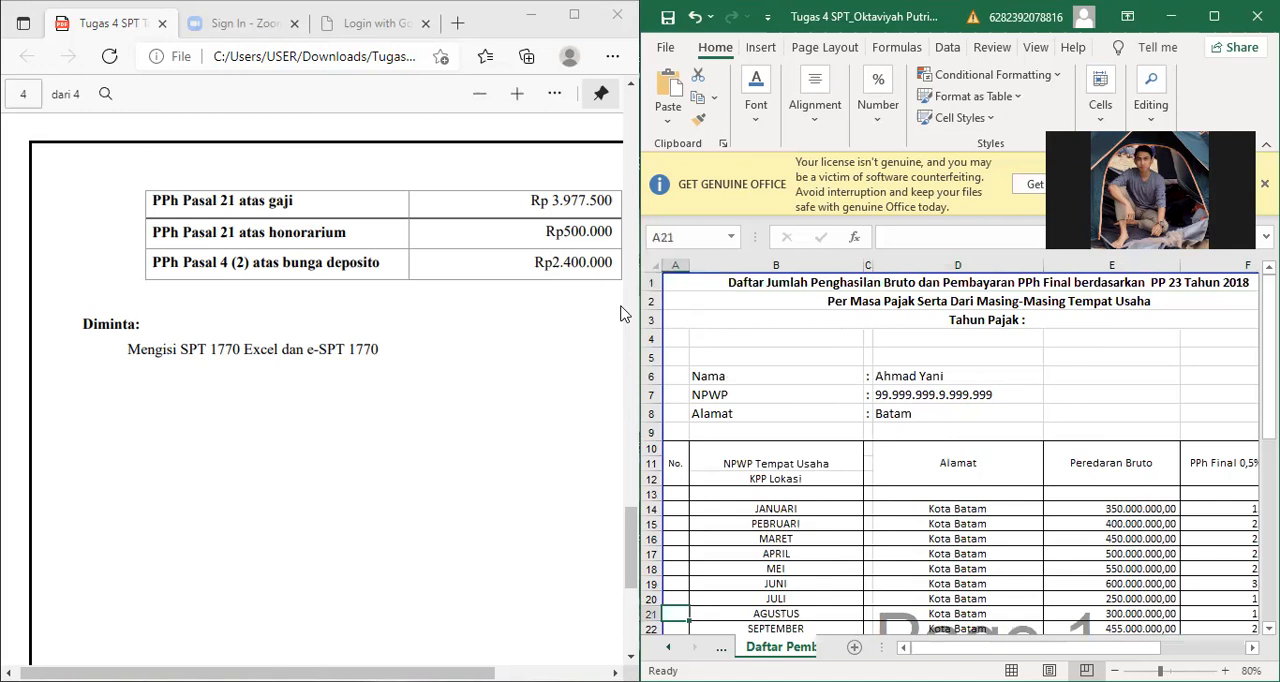
{"action": "key", "text": "Down"}
{"action": "key", "text": "Down"}
{"action": "key", "text": "Down"}
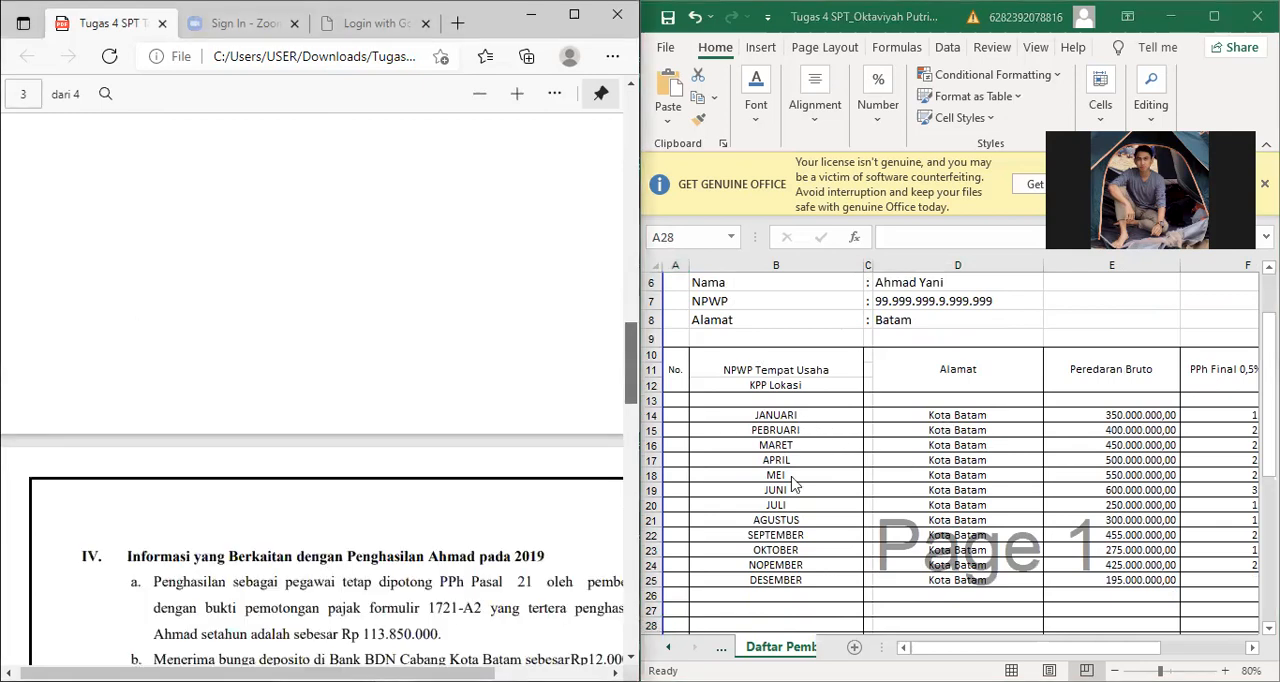
{"action": "key", "text": "Page_Up"}
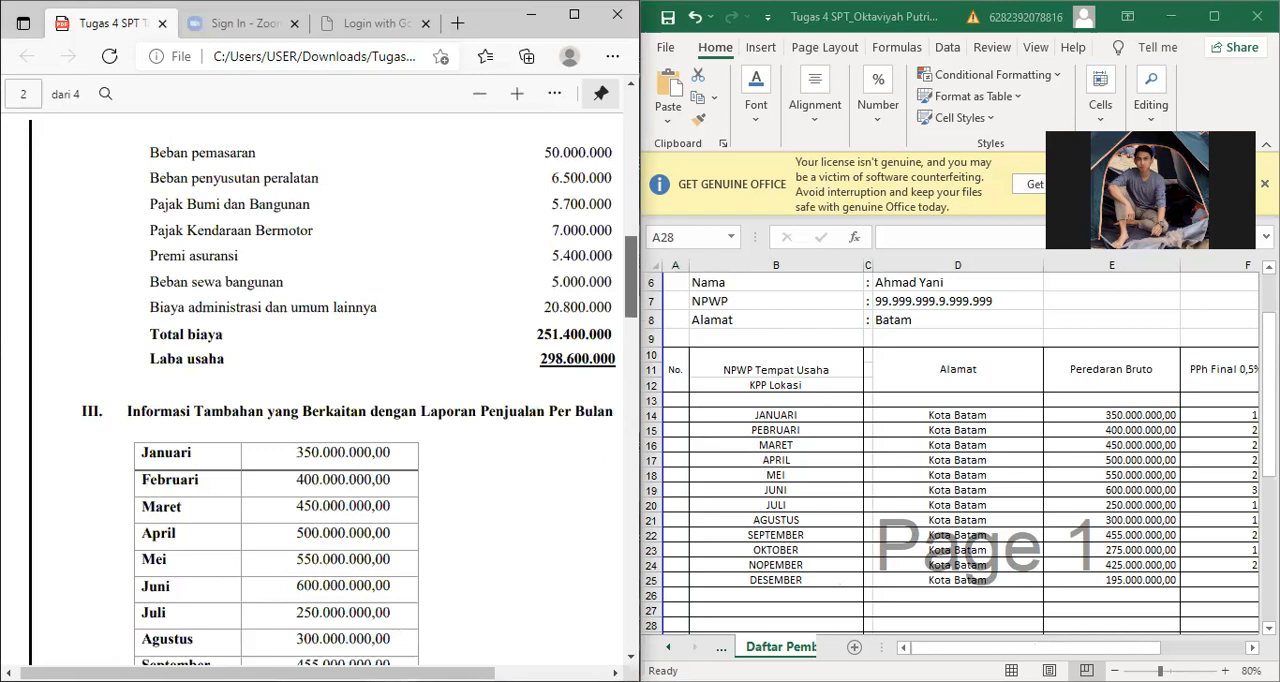
{"action": "scroll", "coordinate": [320, 400], "scroll_direction": "down", "scroll_amount": 3}
{"action": "scroll", "coordinate": [1041, 418], "scroll_direction": "right", "scroll_amount": 1}
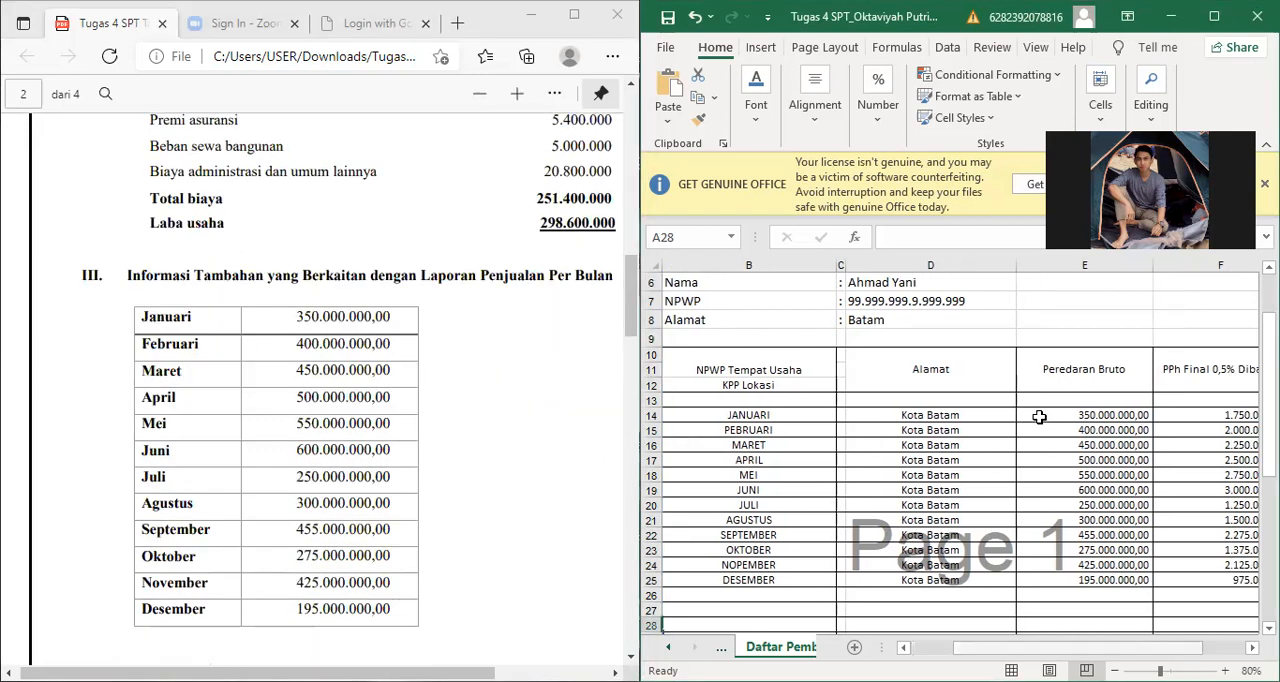
{"action": "scroll", "coordinate": [895, 410], "scroll_direction": "right", "scroll_amount": 1}
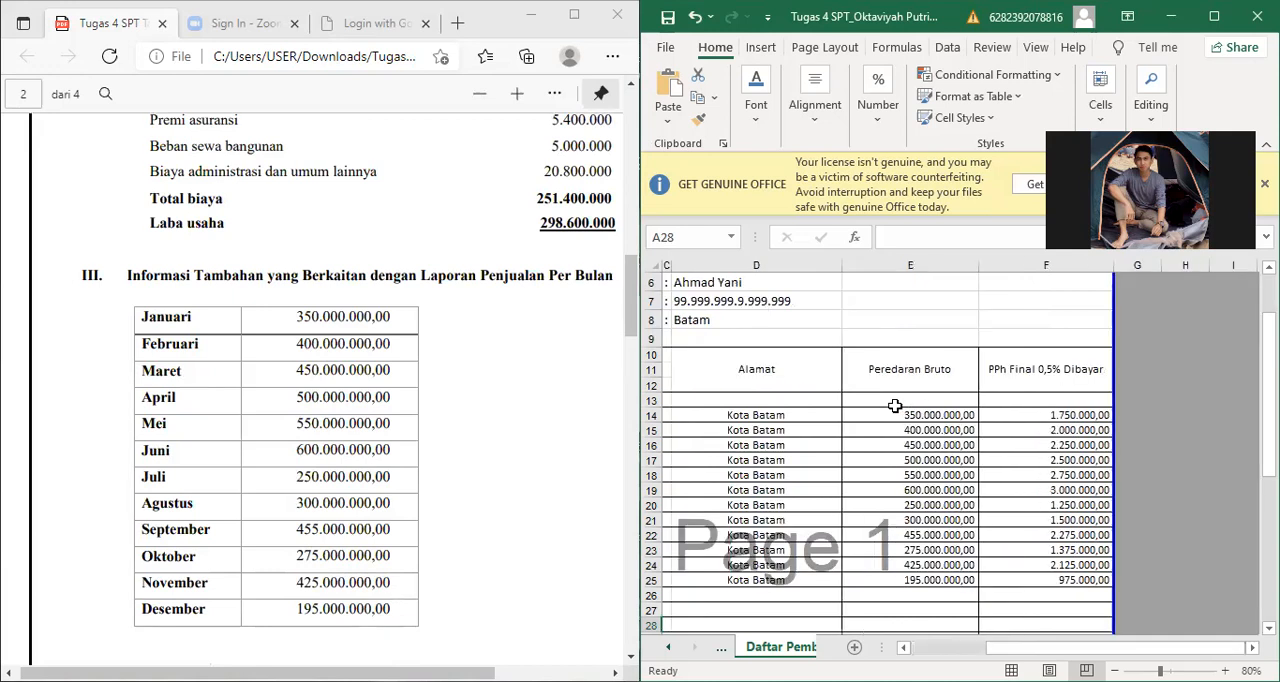
Step: Inspect January's 0.5% PPh Final formula and gross turnover entry, and the column total formulas in row 33
{"action": "left_click", "coordinate": [1046, 415]}
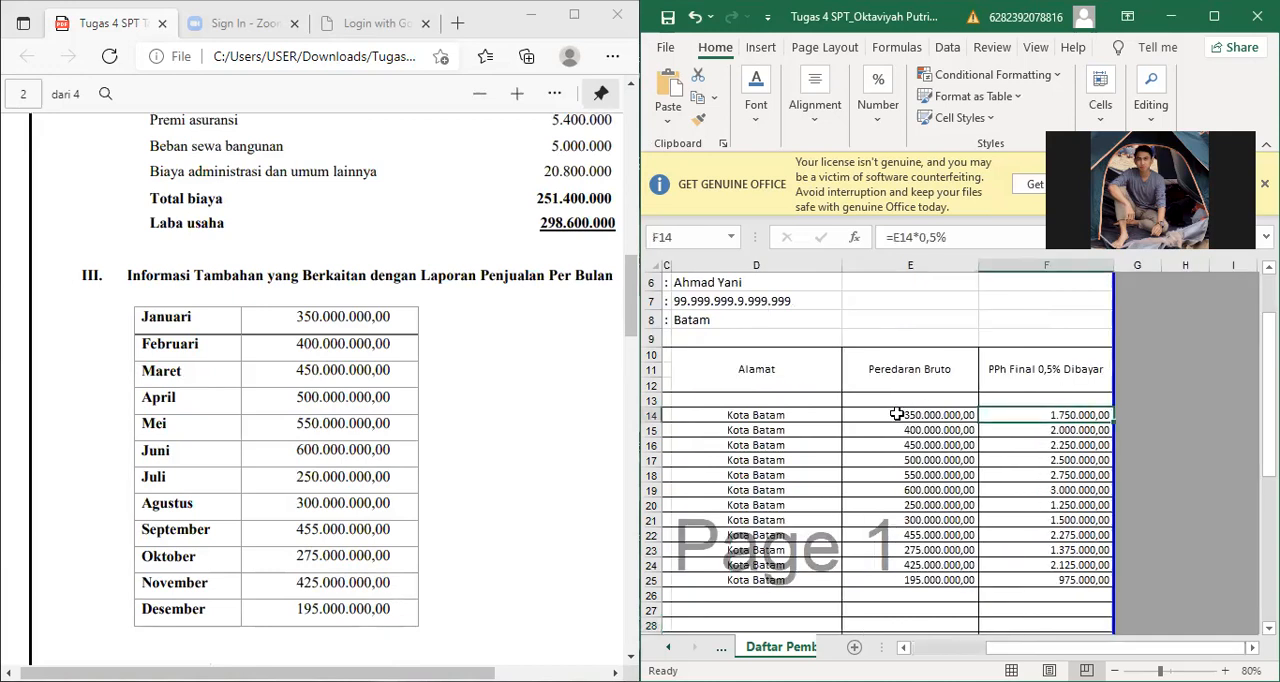
{"action": "left_click", "coordinate": [908, 414]}
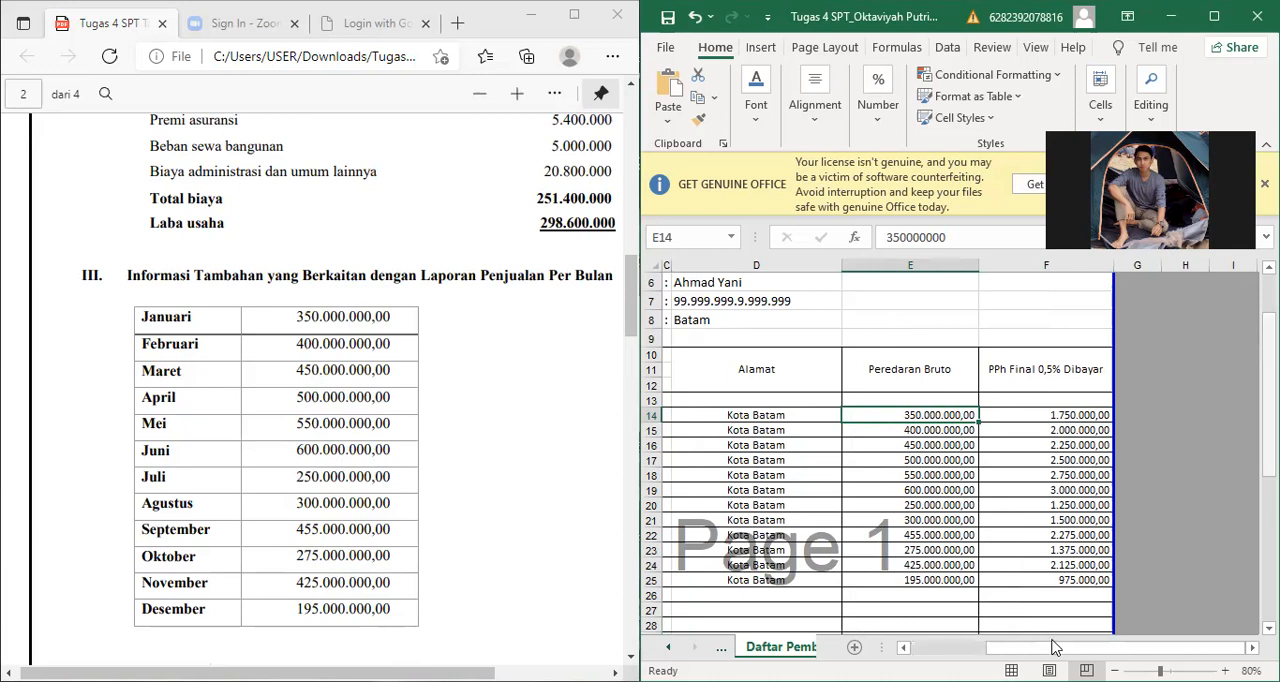
{"action": "scroll", "coordinate": [1061, 642], "scroll_direction": "down", "scroll_amount": 2}
{"action": "left_click_drag", "start_coordinate": [1061, 642], "coordinate": [1058, 611]}
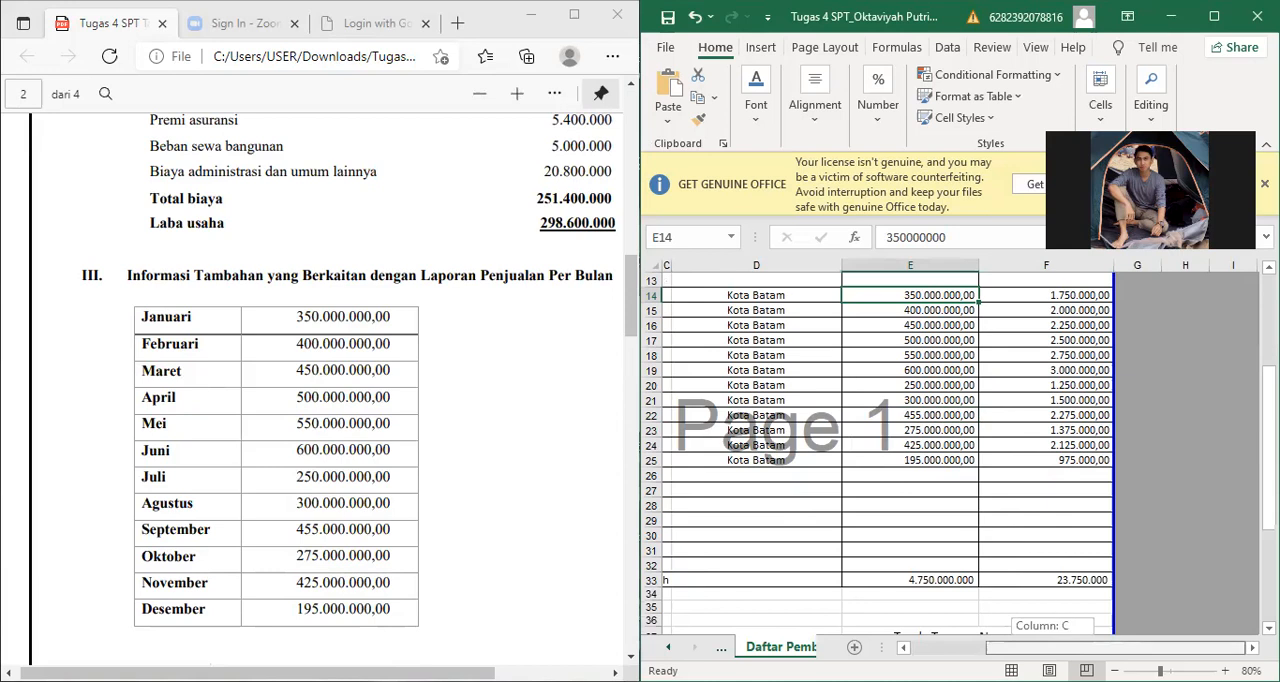
{"action": "left_click", "coordinate": [1037, 594]}
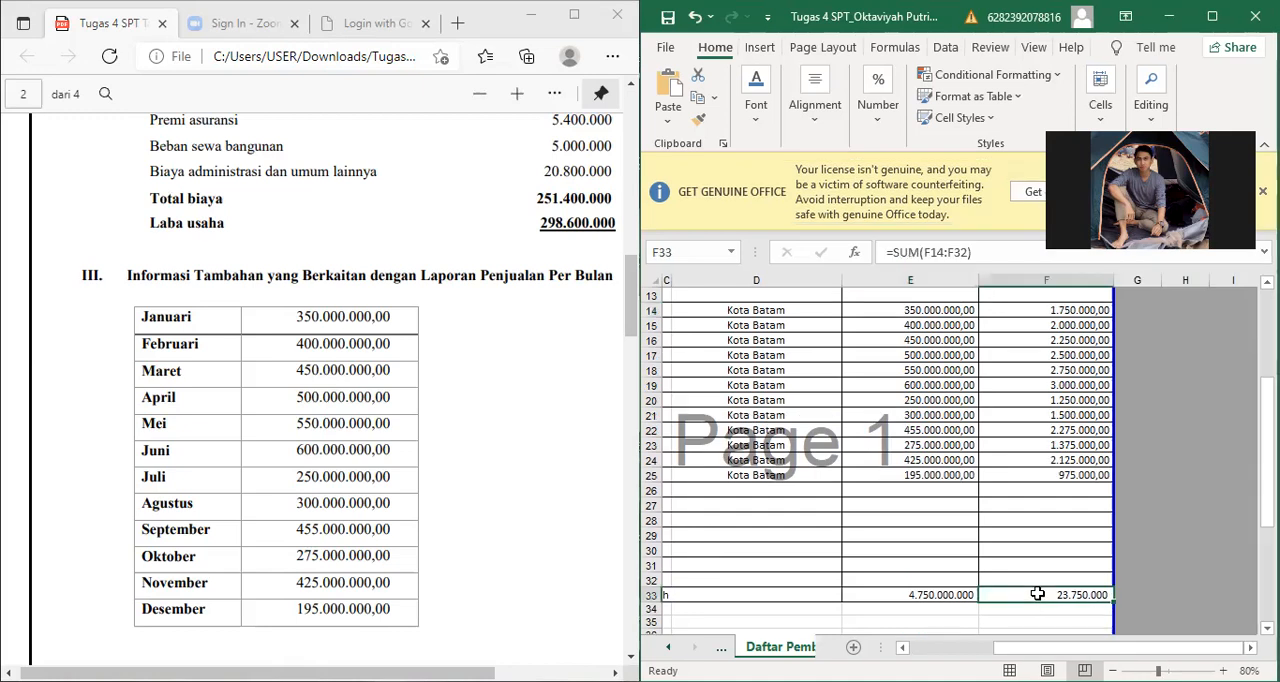
{"action": "left_click", "coordinate": [929, 594]}
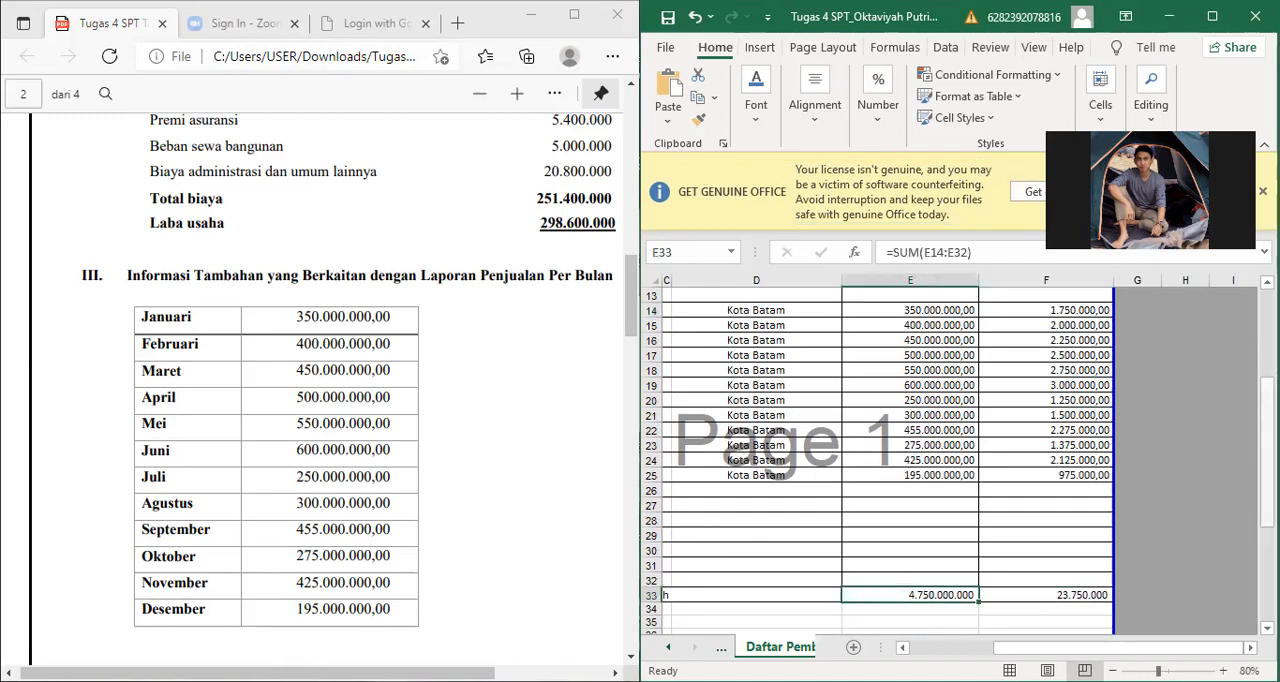
{"action": "left_click_drag", "start_coordinate": [1267, 419], "coordinate": [1267, 432]}
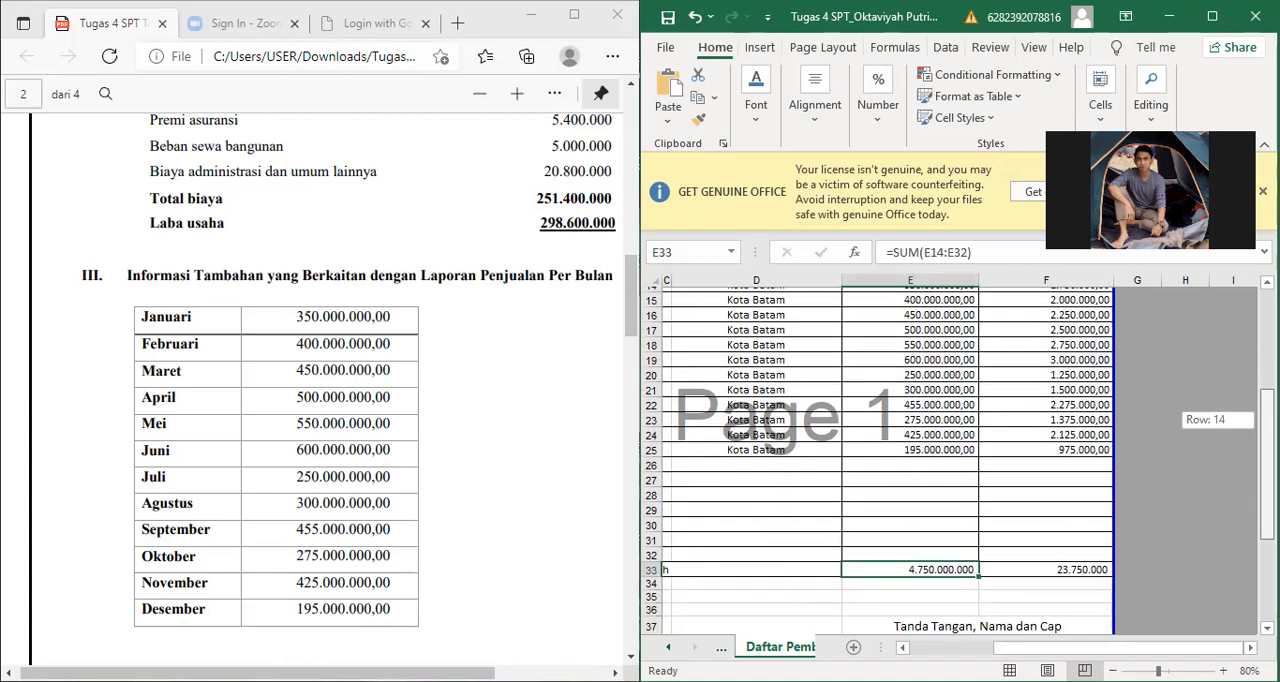
Step: Open sheet 1770-IV, compare its year-end asset list with section V of the assignment, and select the four-wheeled vehicle's asset code
{"action": "left_click", "coordinate": [722, 647]}
{"action": "left_click", "coordinate": [762, 647]}
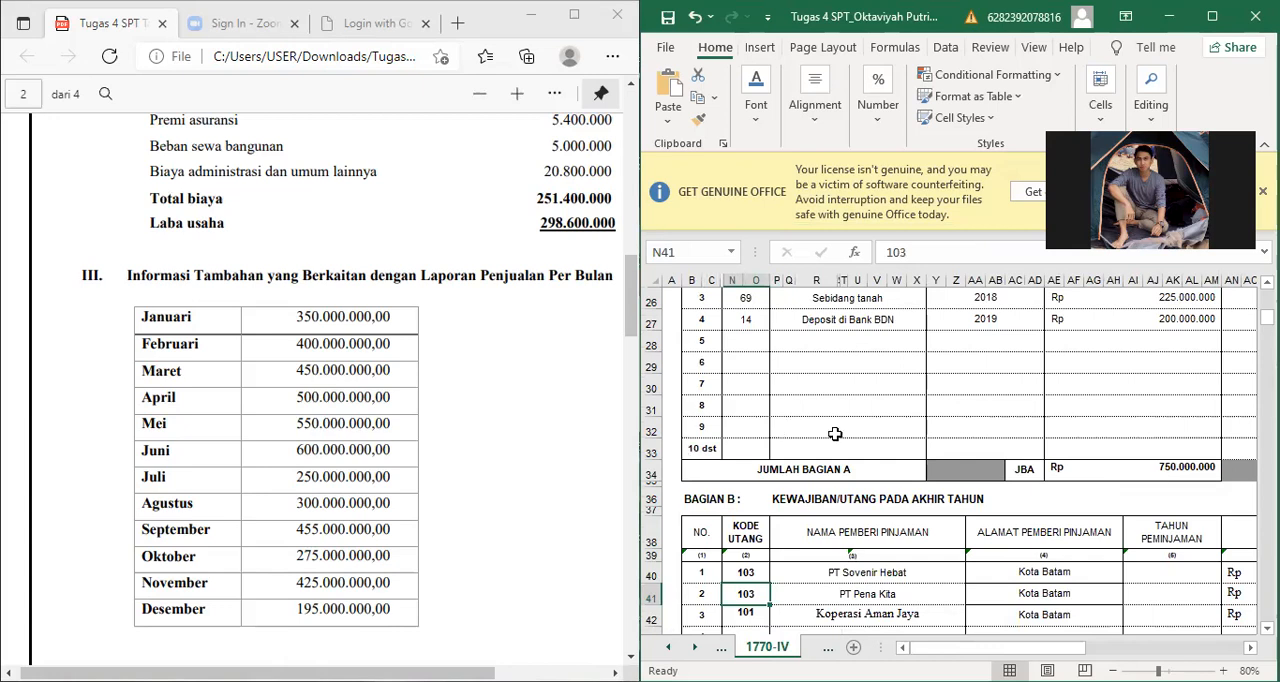
{"action": "scroll", "coordinate": [679, 453], "scroll_direction": "up", "scroll_amount": 8}
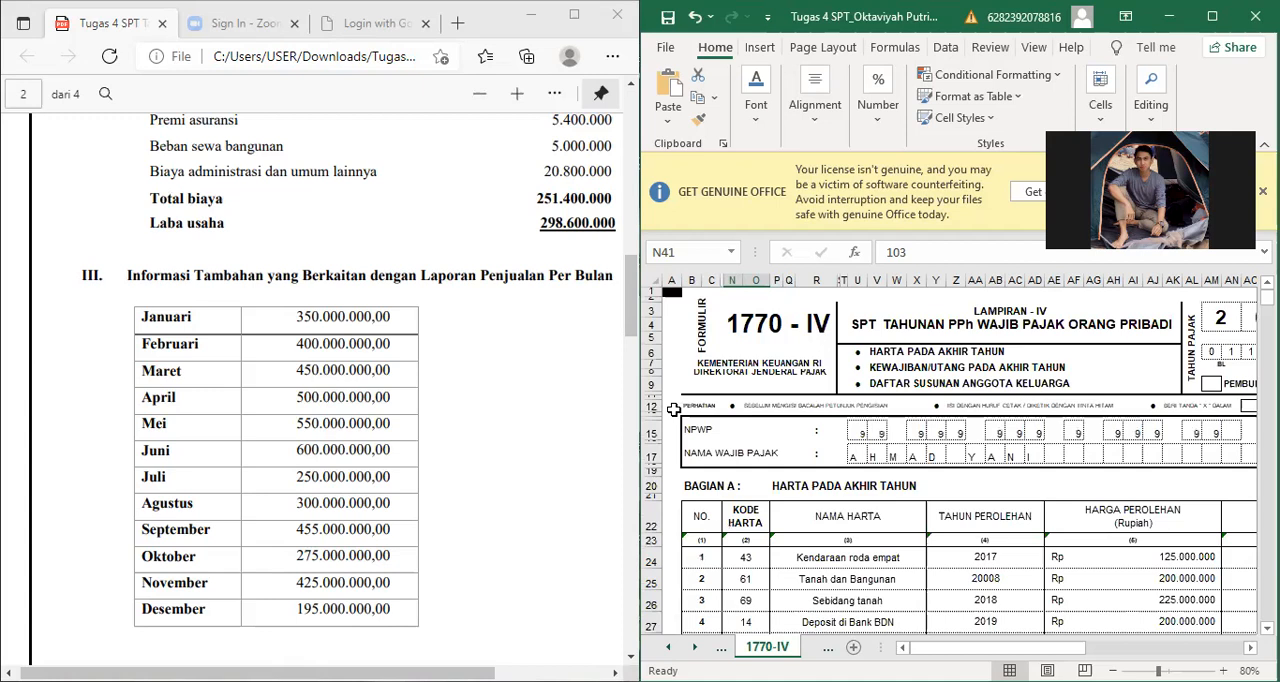
{"action": "scroll", "coordinate": [650, 440], "scroll_direction": "down", "scroll_amount": 5}
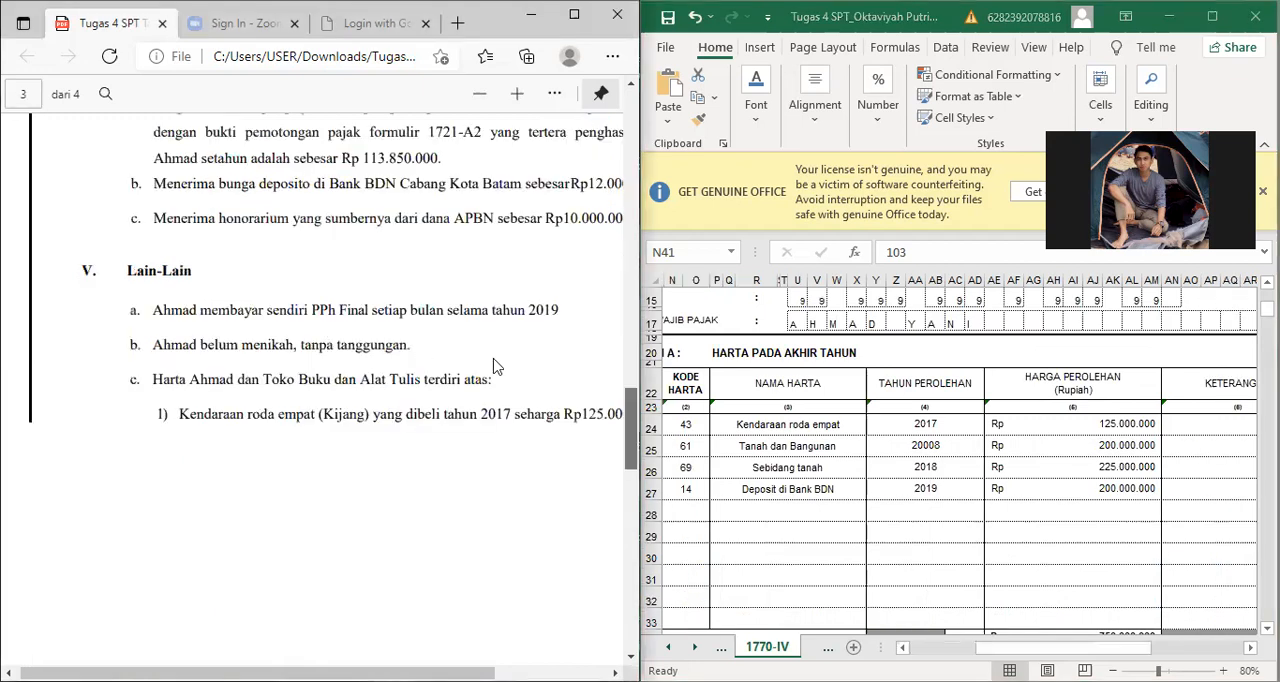
{"action": "scroll", "coordinate": [493, 366], "scroll_direction": "down", "scroll_amount": 1}
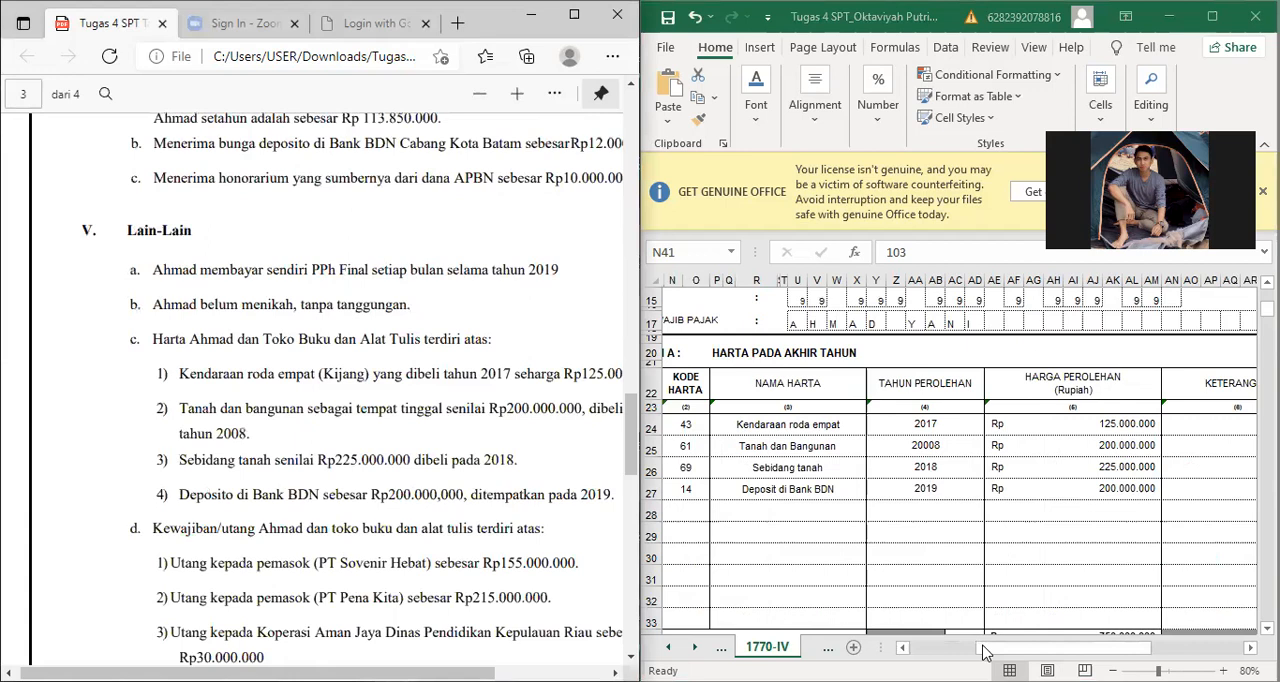
{"action": "scroll", "coordinate": [480, 430], "scroll_direction": "down", "scroll_amount": 1}
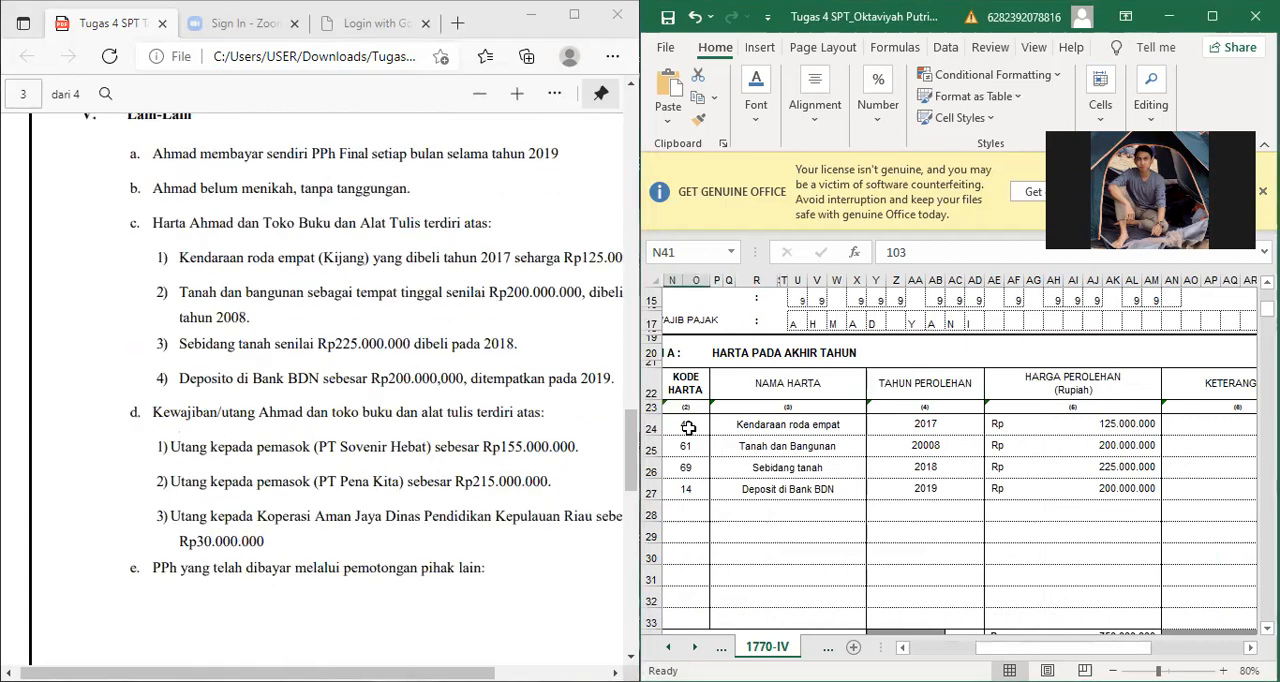
{"action": "left_click", "coordinate": [688, 427]}
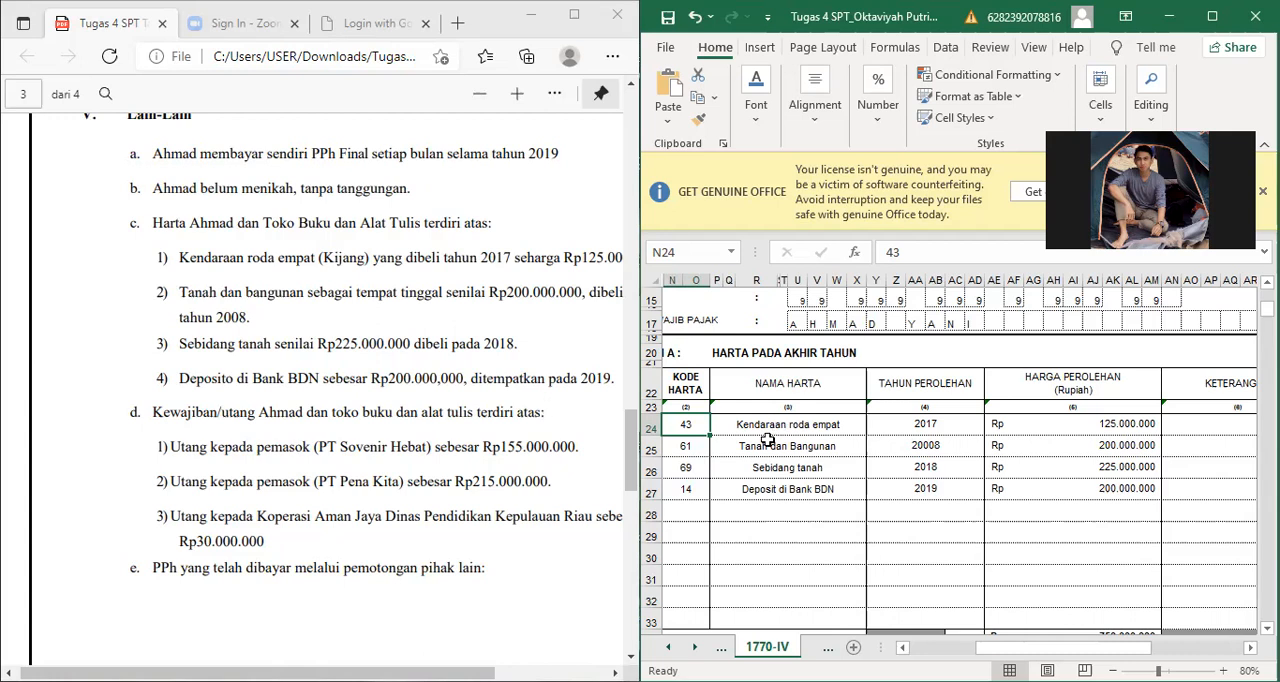
Step: Compare the four-wheeled vehicle's name and acquisition year with the first asset item in section V of the assignment
{"action": "key", "text": "Right"}
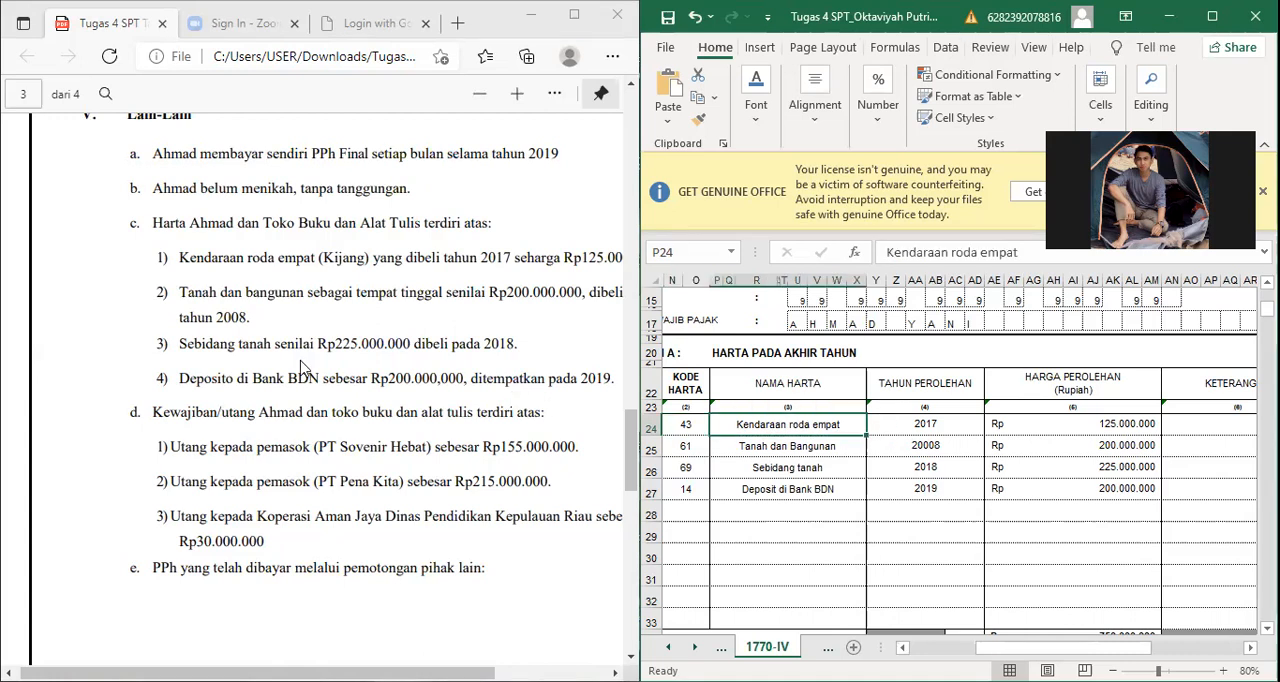
{"action": "key", "text": "Right"}
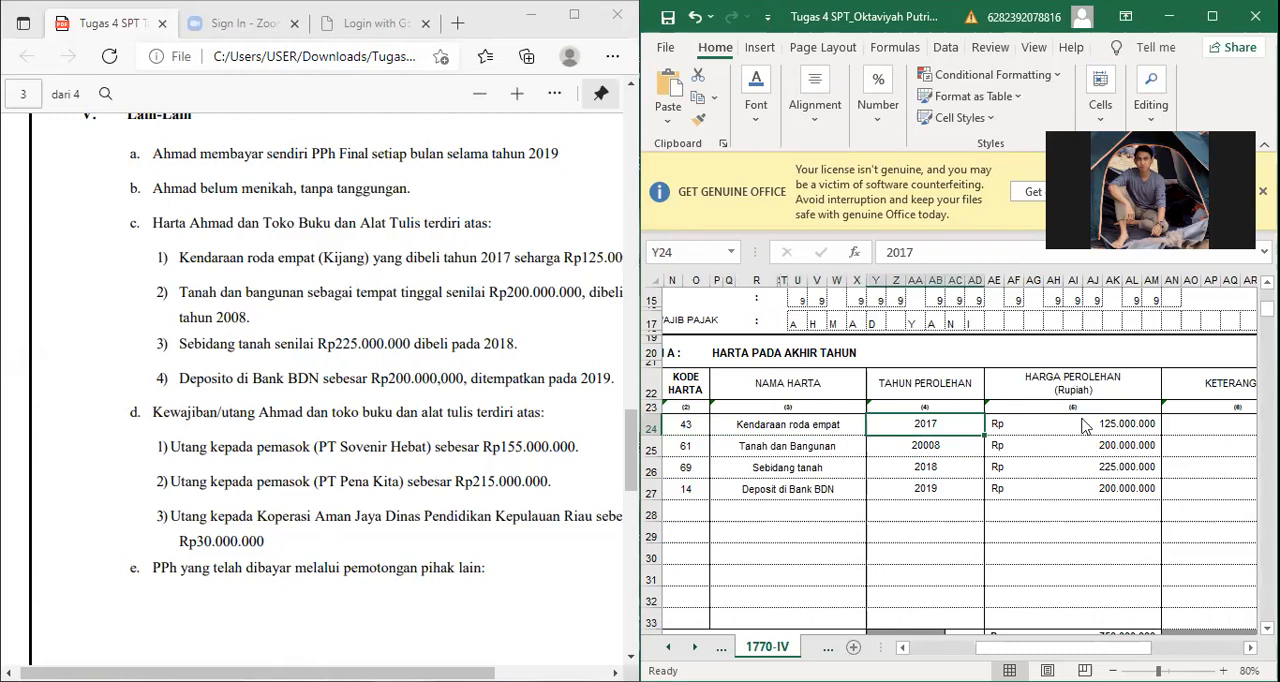
{"action": "left_click_drag", "start_coordinate": [511, 258], "coordinate": [471, 258]}
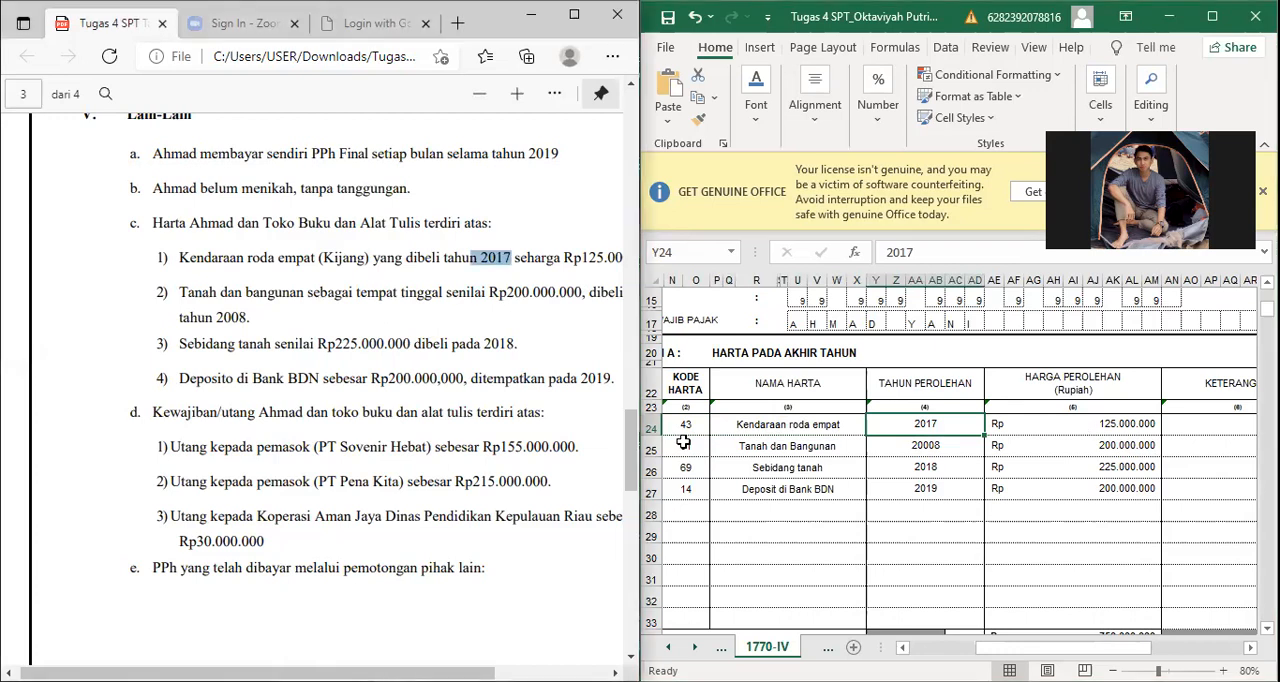
{"action": "left_click", "coordinate": [569, 292]}
{"action": "scroll", "coordinate": [569, 292], "scroll_direction": "right", "scroll_amount": 1}
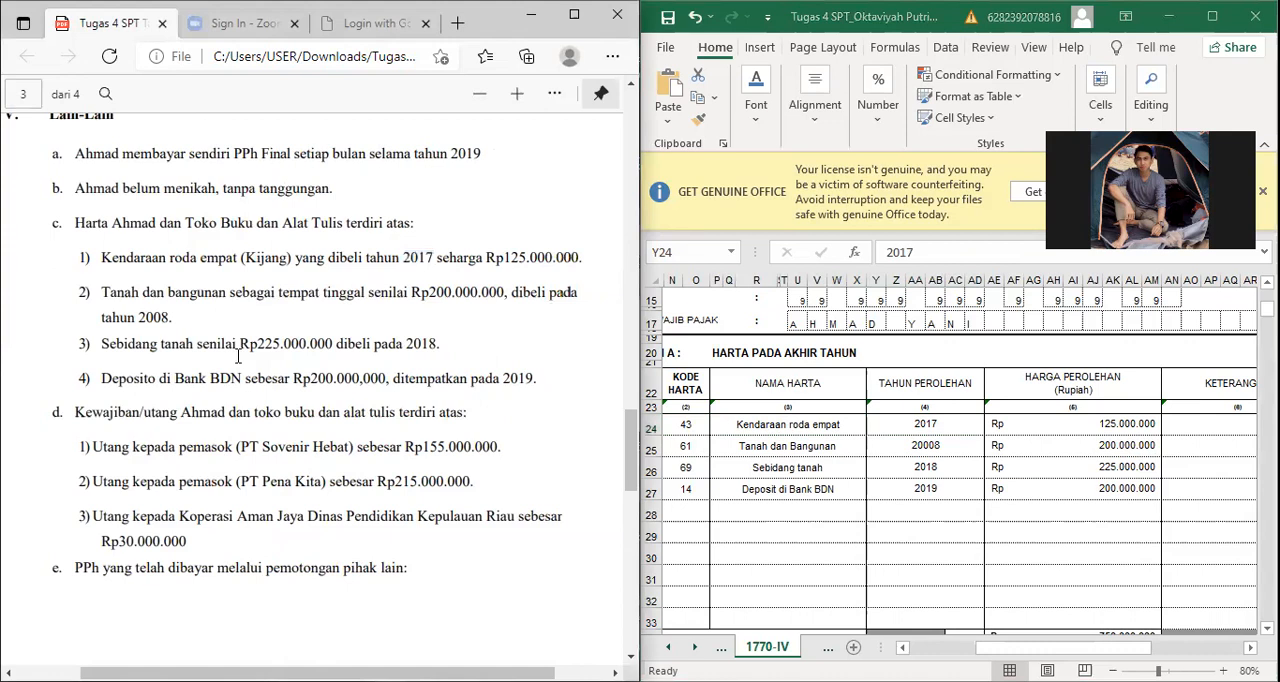
Step: Correct the acquisition year of the Tanah dan Bangunan asset to 2008
{"action": "key", "text": "alt+Tab"}
{"action": "key", "text": "Return"}
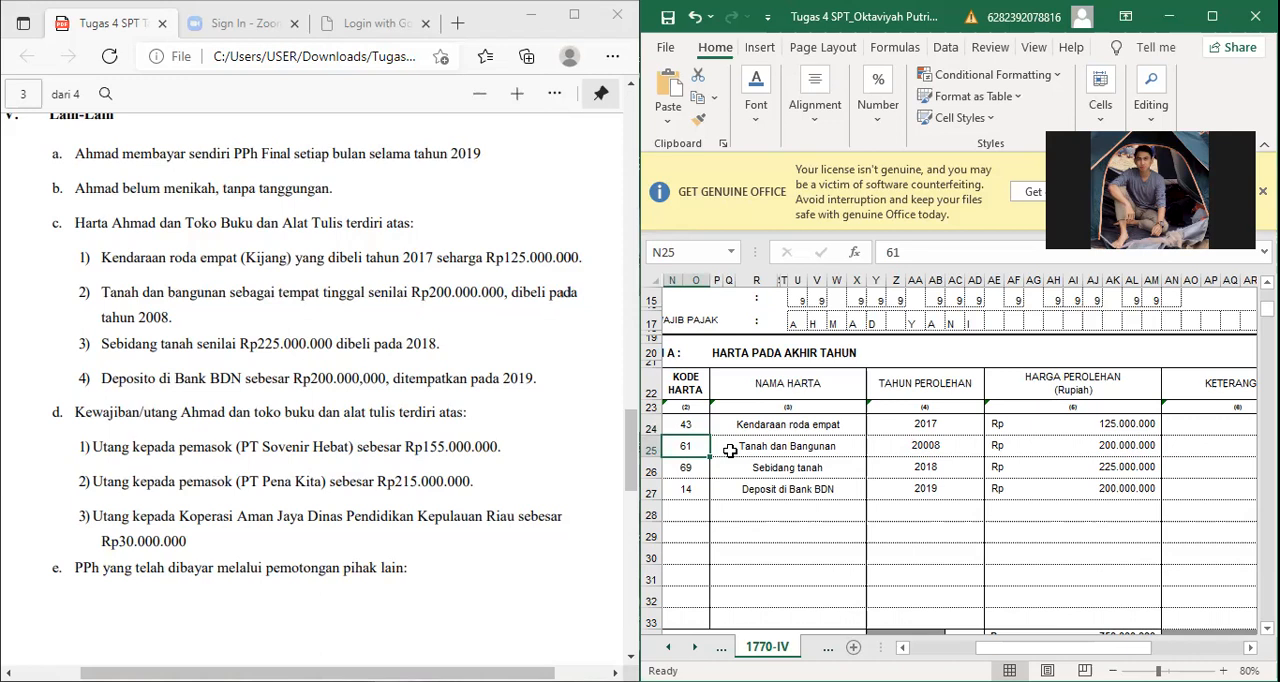
{"action": "left_click", "coordinate": [923, 444]}
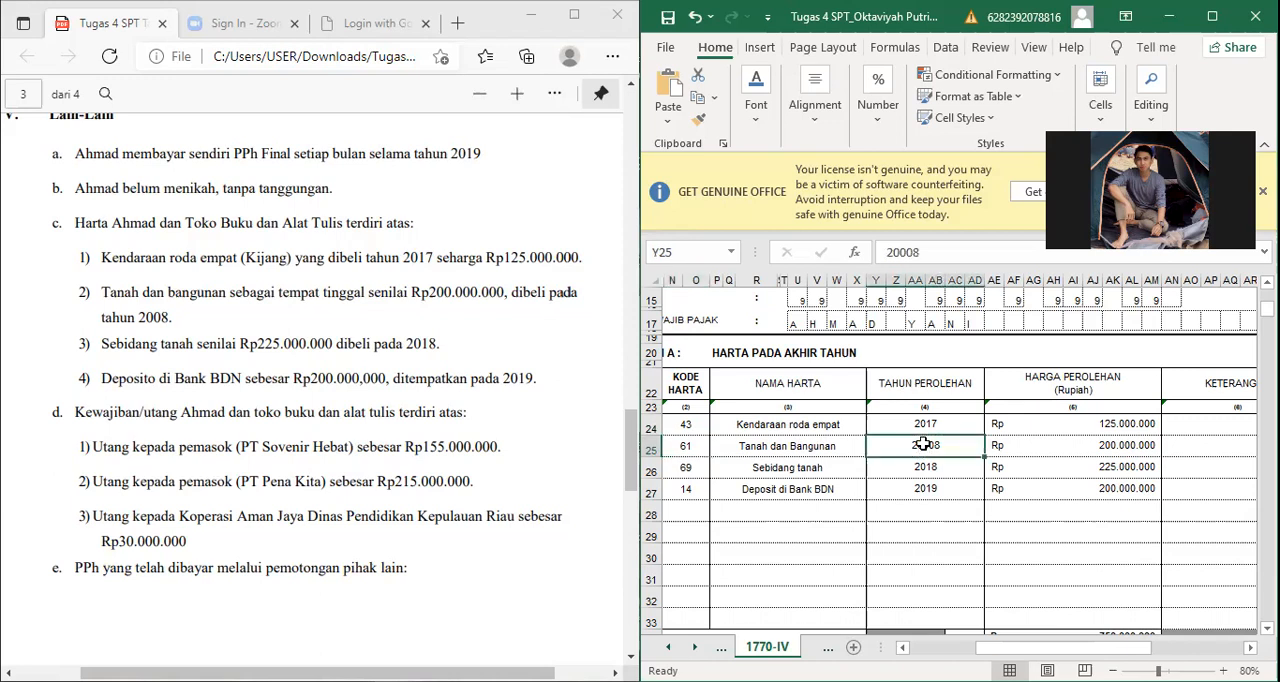
{"action": "type", "text": "2008"}
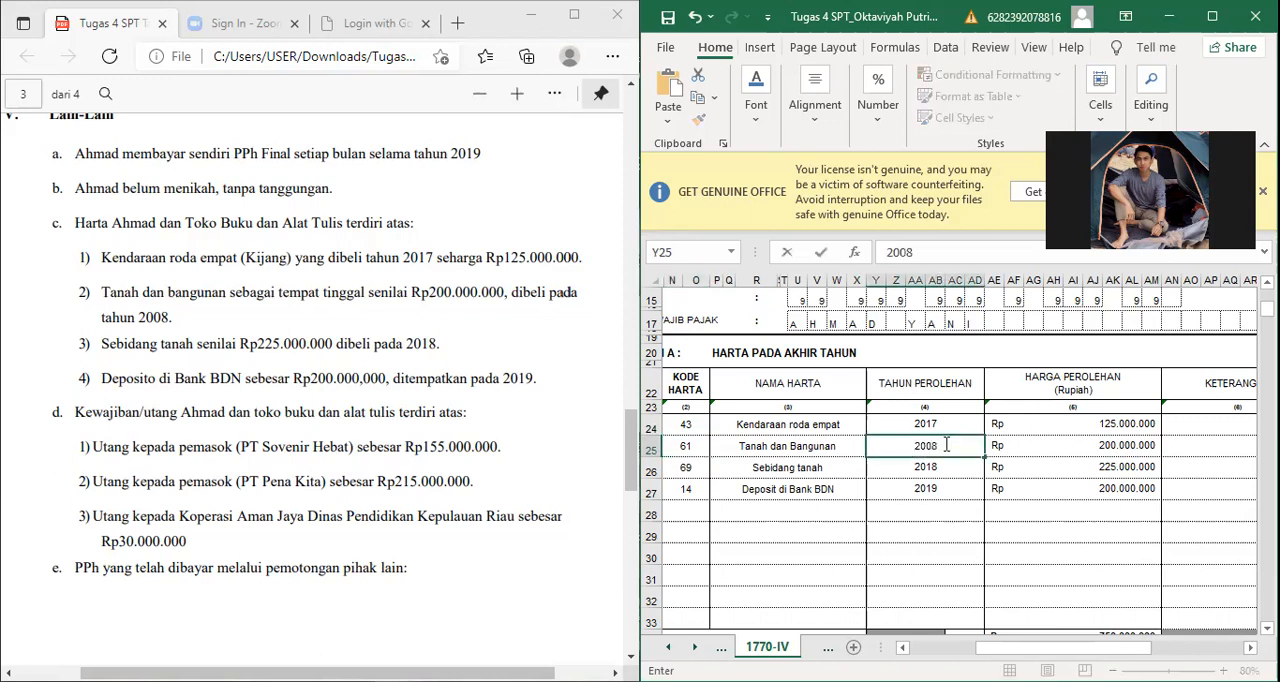
{"action": "key", "text": "Return"}
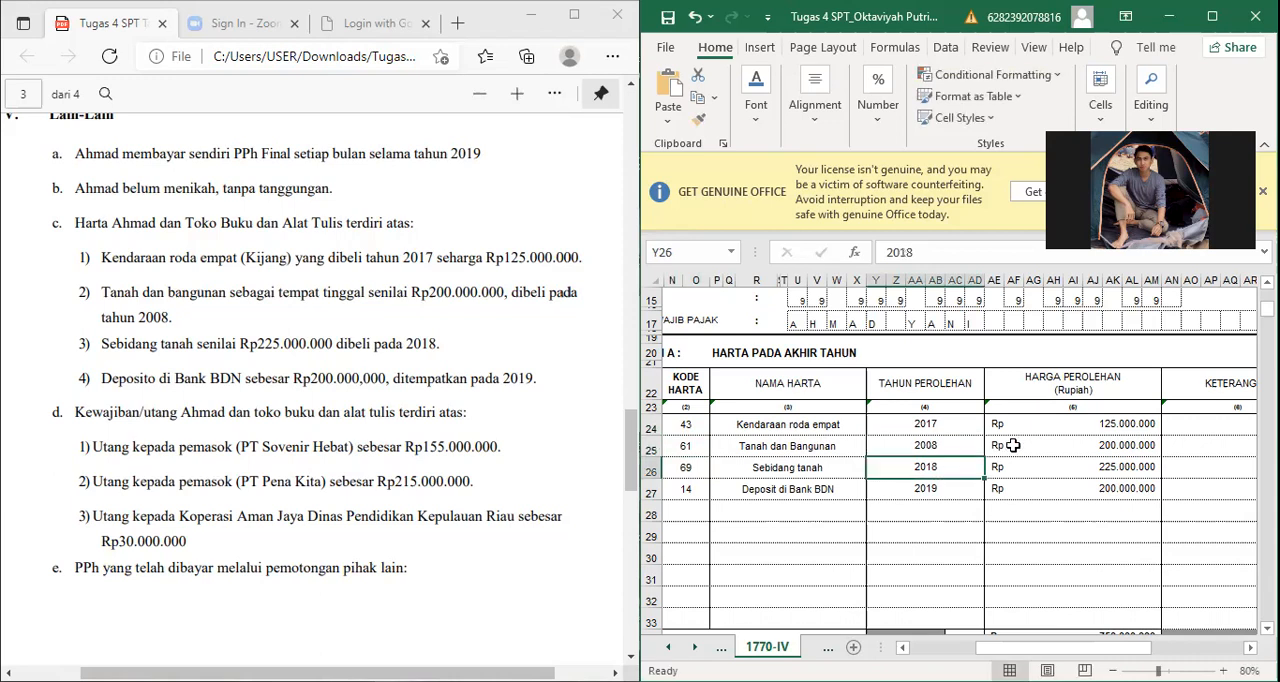
Step: Check the land and building, plot of land and Bank BDN deposit rows against the assignment's asset list
{"action": "left_click", "coordinate": [1012, 446]}
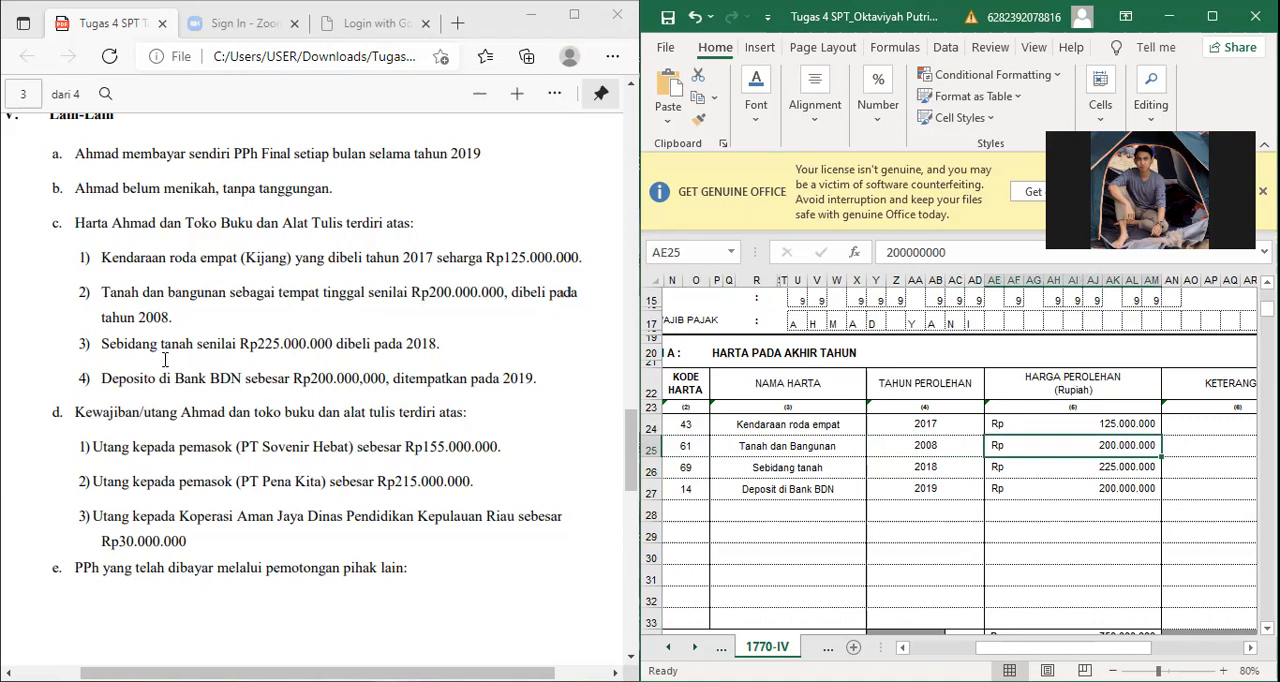
{"action": "left_click", "coordinate": [690, 467]}
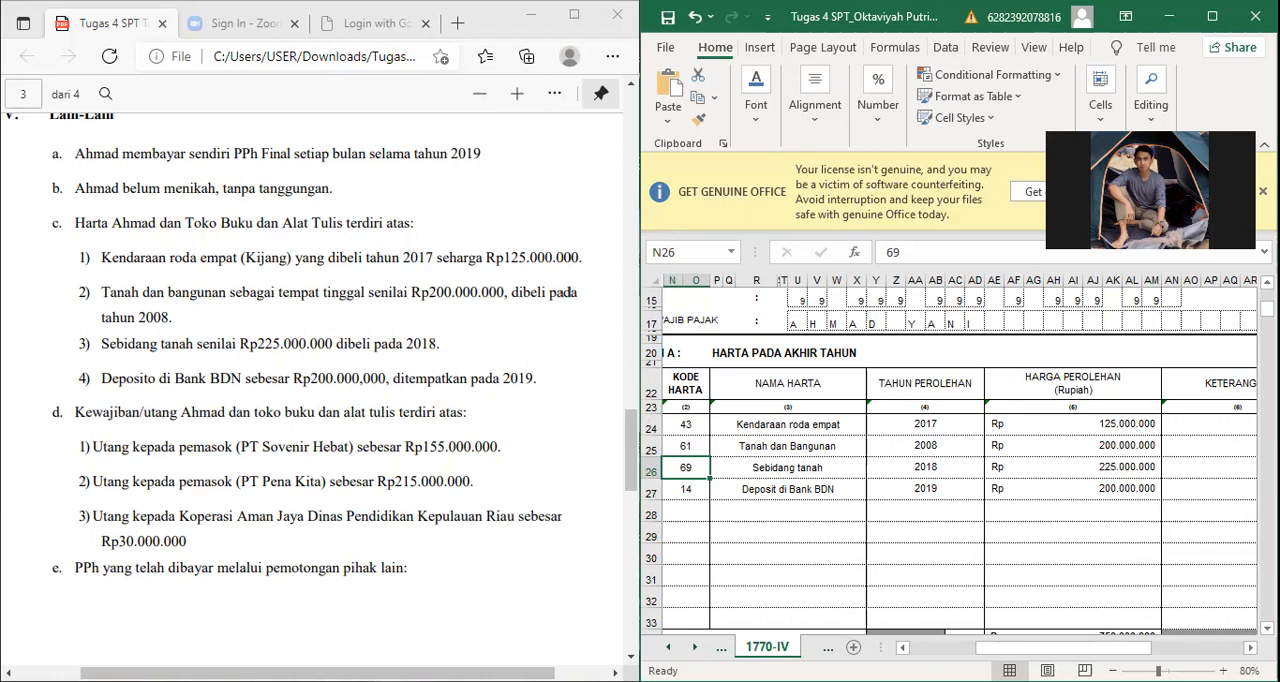
{"action": "left_click_drag", "start_coordinate": [293, 379], "coordinate": [380, 379]}
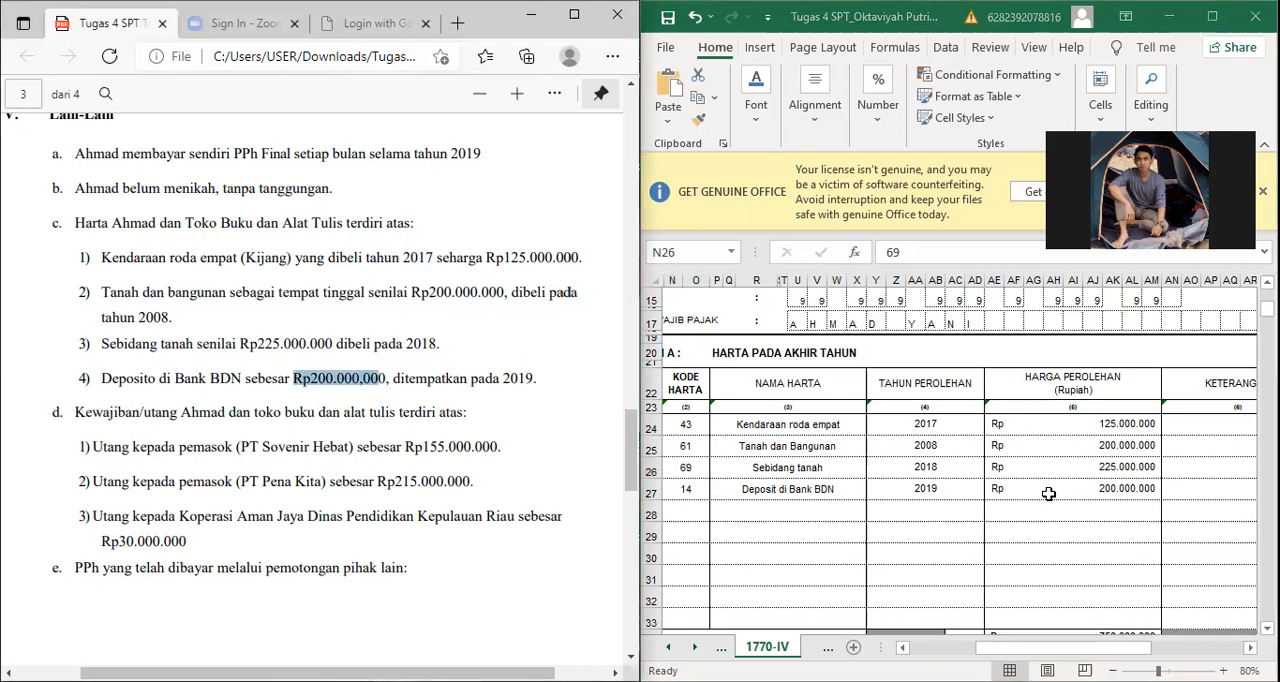
{"action": "left_click", "coordinate": [1110, 467]}
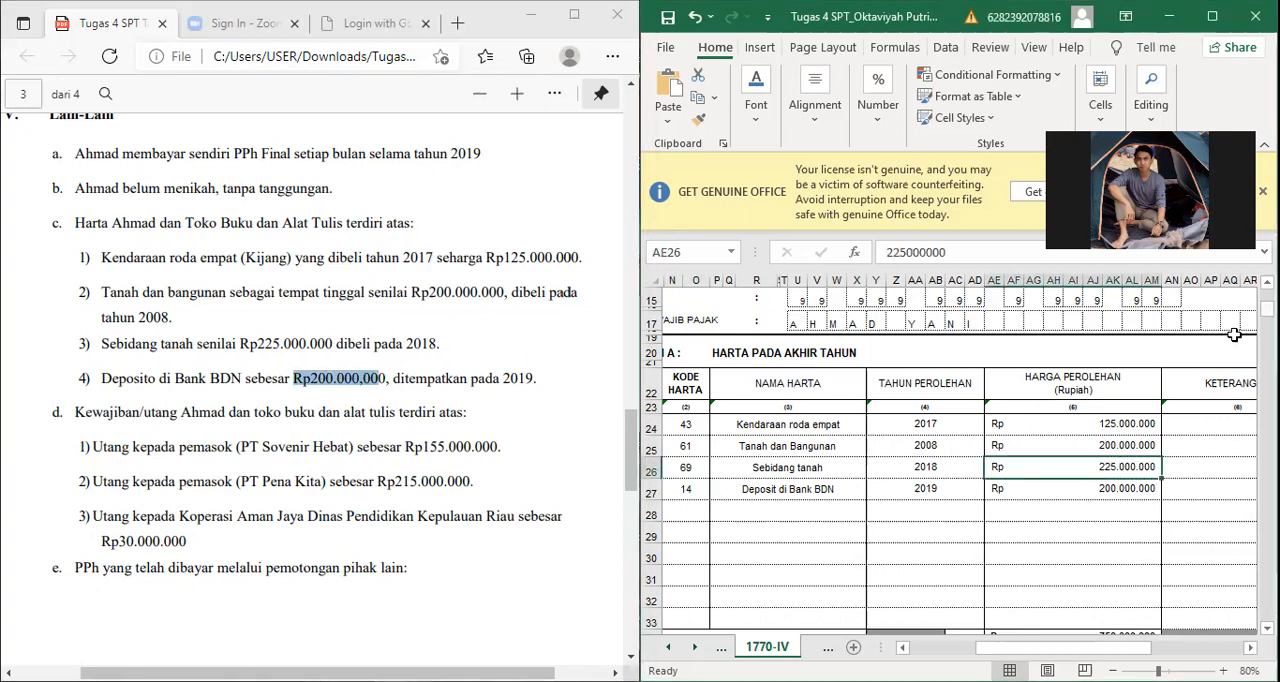
Step: Inspect the JUMLAH BAGIAN A sum formula for the assets' acquisition prices
{"action": "key", "text": "ctrl+Down"}
{"action": "key", "text": "ctrl+Down"}
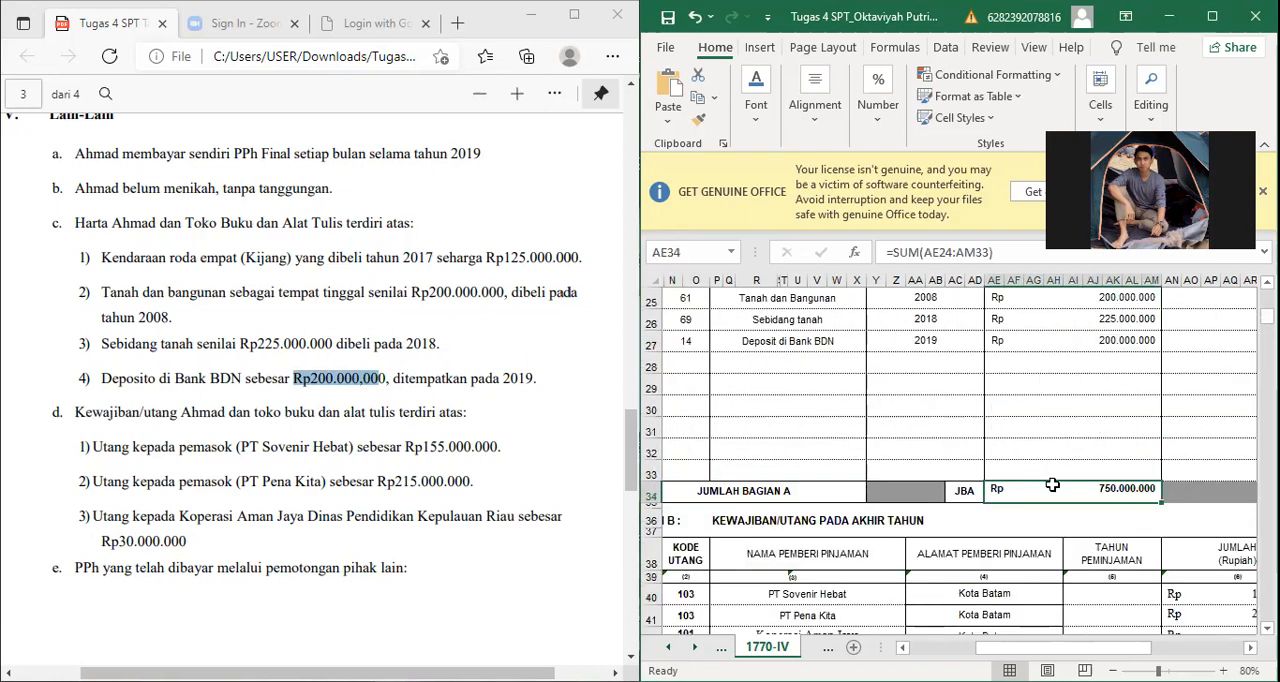
{"action": "key", "text": "ctrl+Right"}
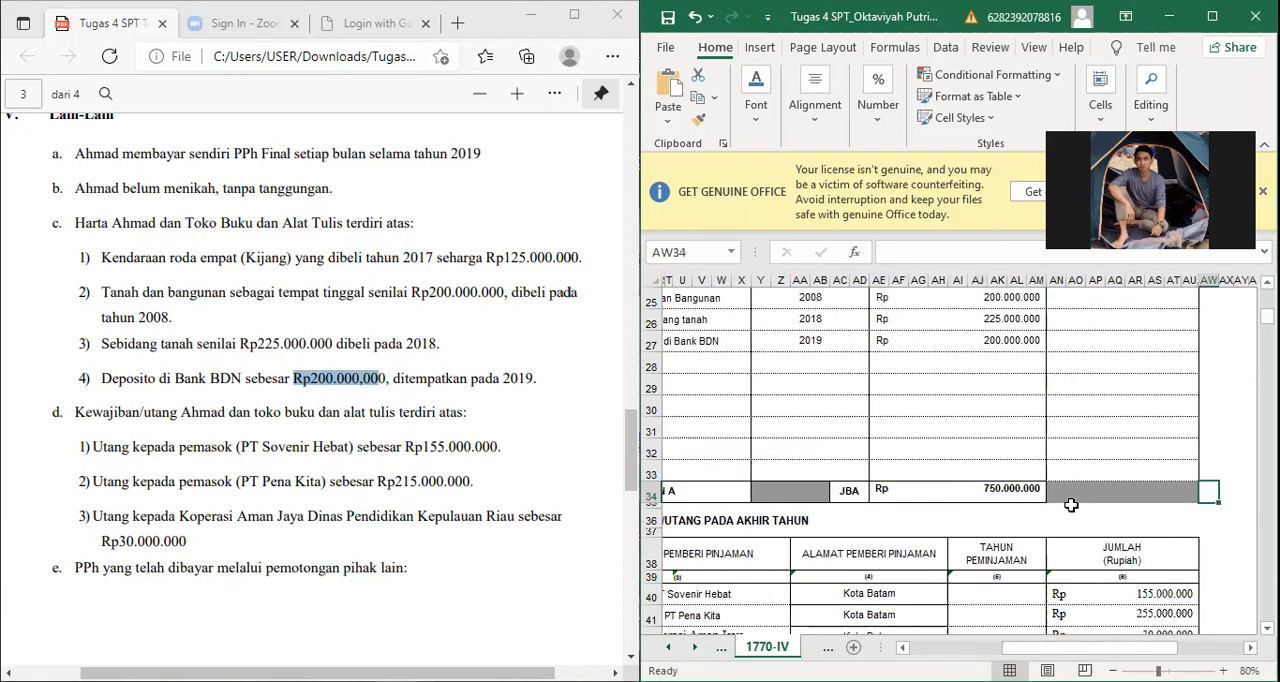
Step: Examine the year-end liabilities list in Bagian B alongside item d of section V in the assignment
{"action": "key", "text": "Left"}
{"action": "key", "text": "Down"}
{"action": "key", "text": "ctrl+Left"}
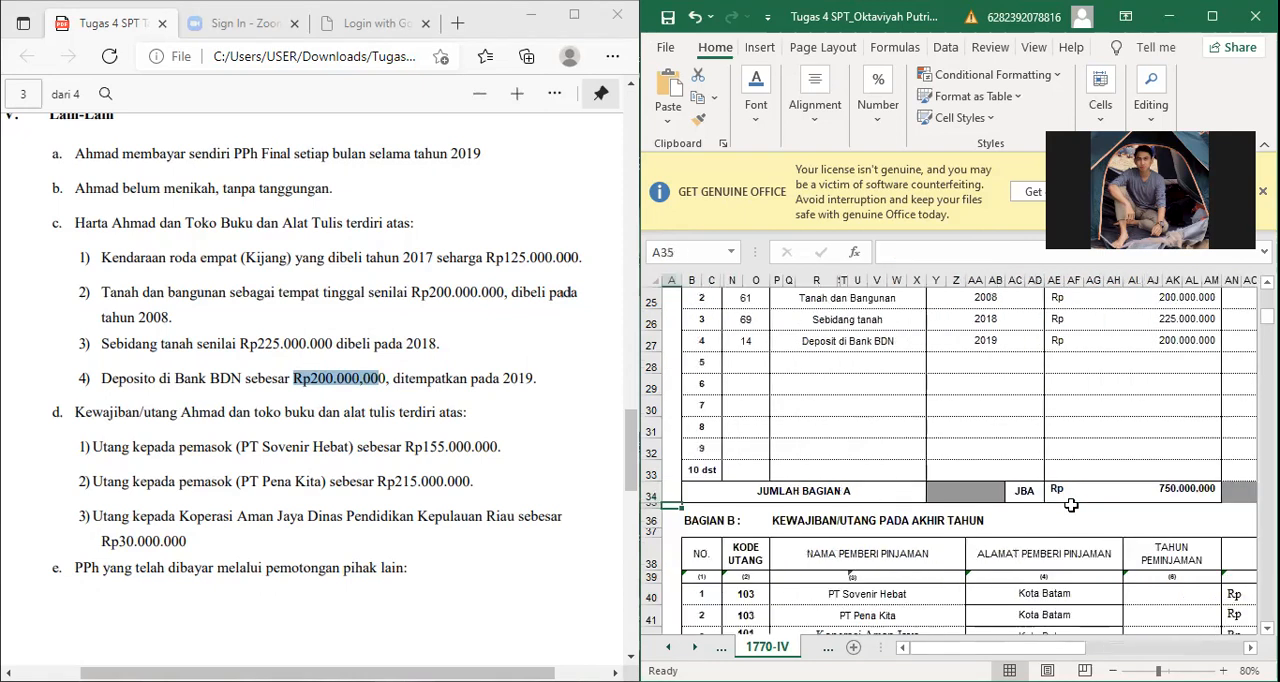
{"action": "key", "text": "Down"}
{"action": "key", "text": "Down"}
{"action": "key", "text": "Down"}
{"action": "key", "text": "Down"}
{"action": "key", "text": "Down"}
{"action": "key", "text": "Down"}
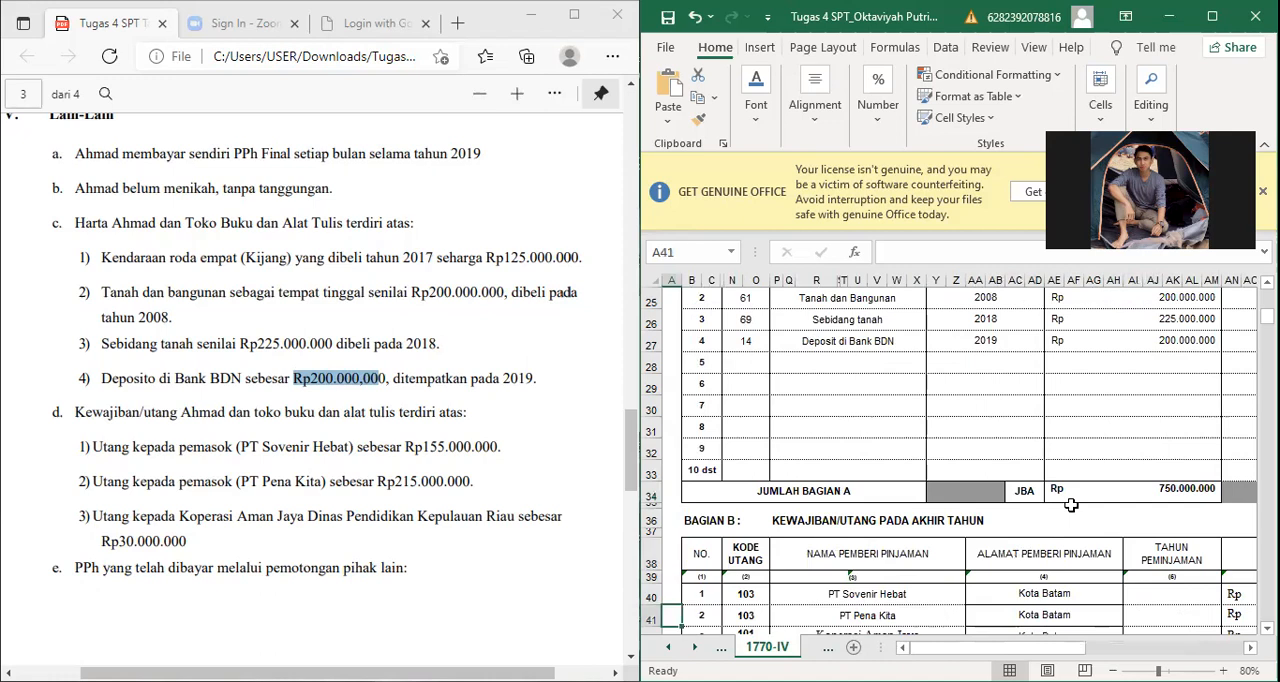
{"action": "key", "text": "Down"}
{"action": "key", "text": "Down"}
{"action": "key", "text": "Down"}
{"action": "key", "text": "Down"}
{"action": "key", "text": "Down"}
{"action": "key", "text": "Down"}
{"action": "key", "text": "Down"}
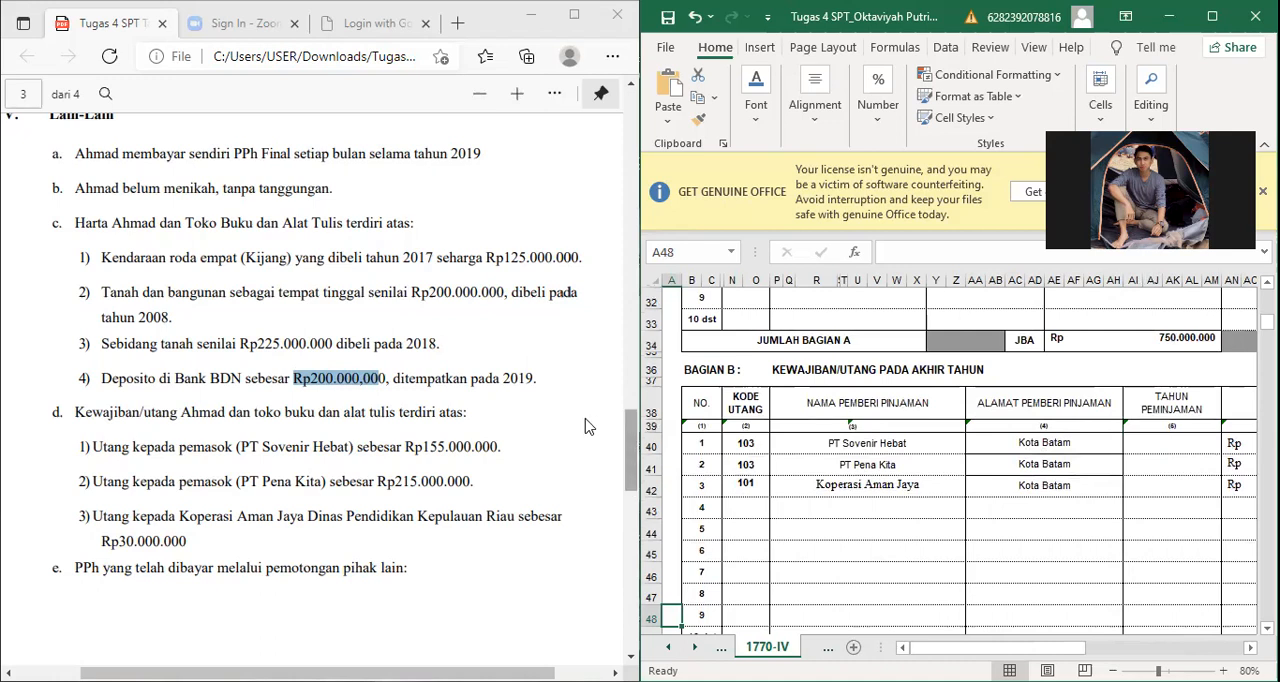
{"action": "scroll", "coordinate": [140, 423], "scroll_direction": "down", "scroll_amount": 2}
{"action": "scroll", "coordinate": [140, 423], "scroll_direction": "up", "scroll_amount": 2}
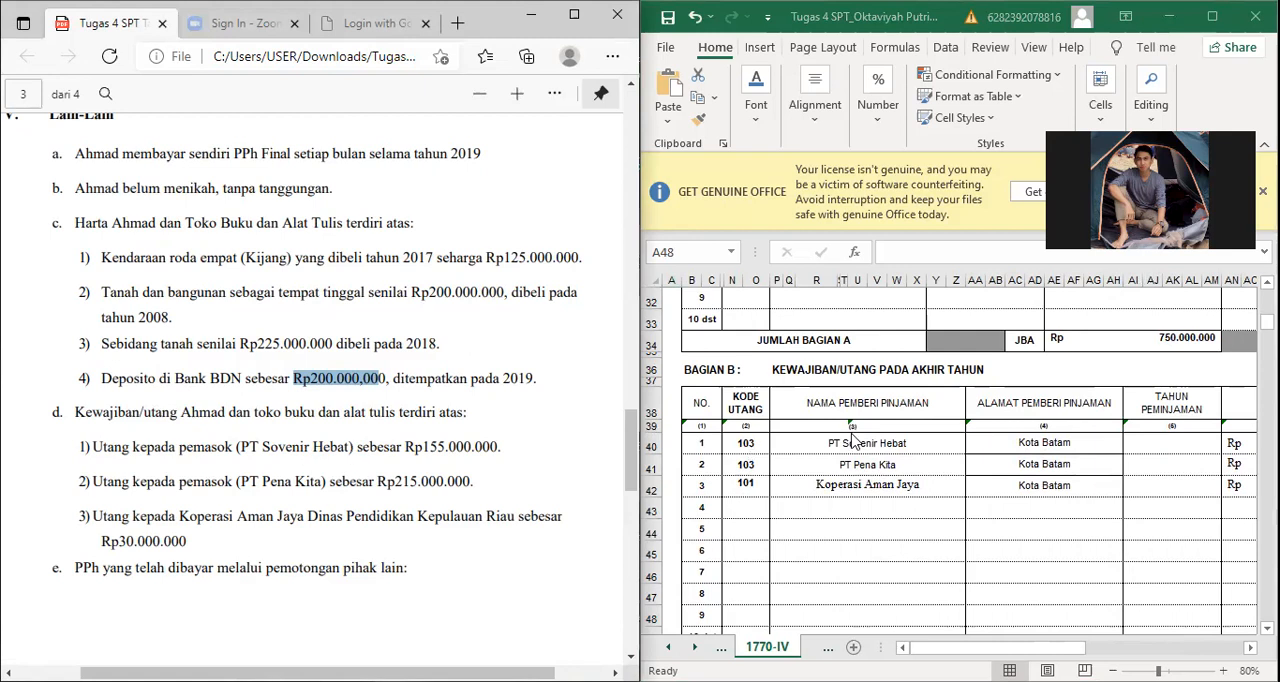
Step: Check the debt code, lender name, loan year and amount of the PT Sovenir Hebat liability
{"action": "left_click", "coordinate": [753, 441]}
{"action": "left_click", "coordinate": [753, 441]}
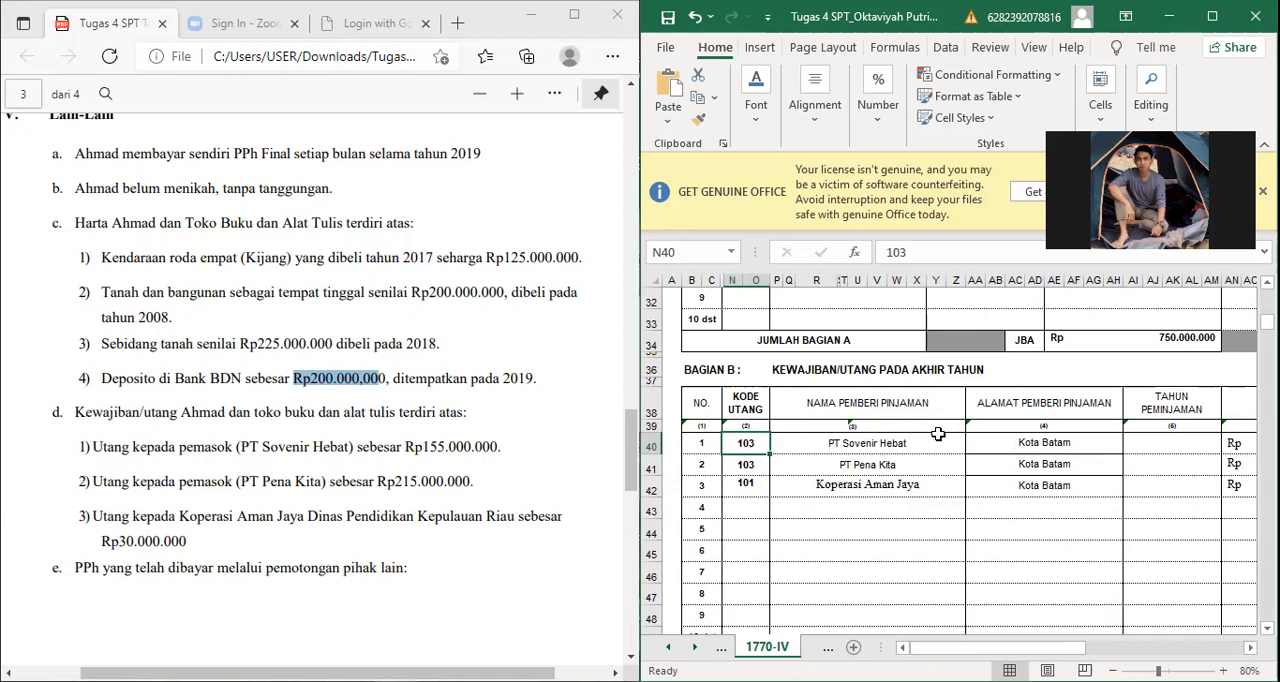
{"action": "key", "text": "Tab"}
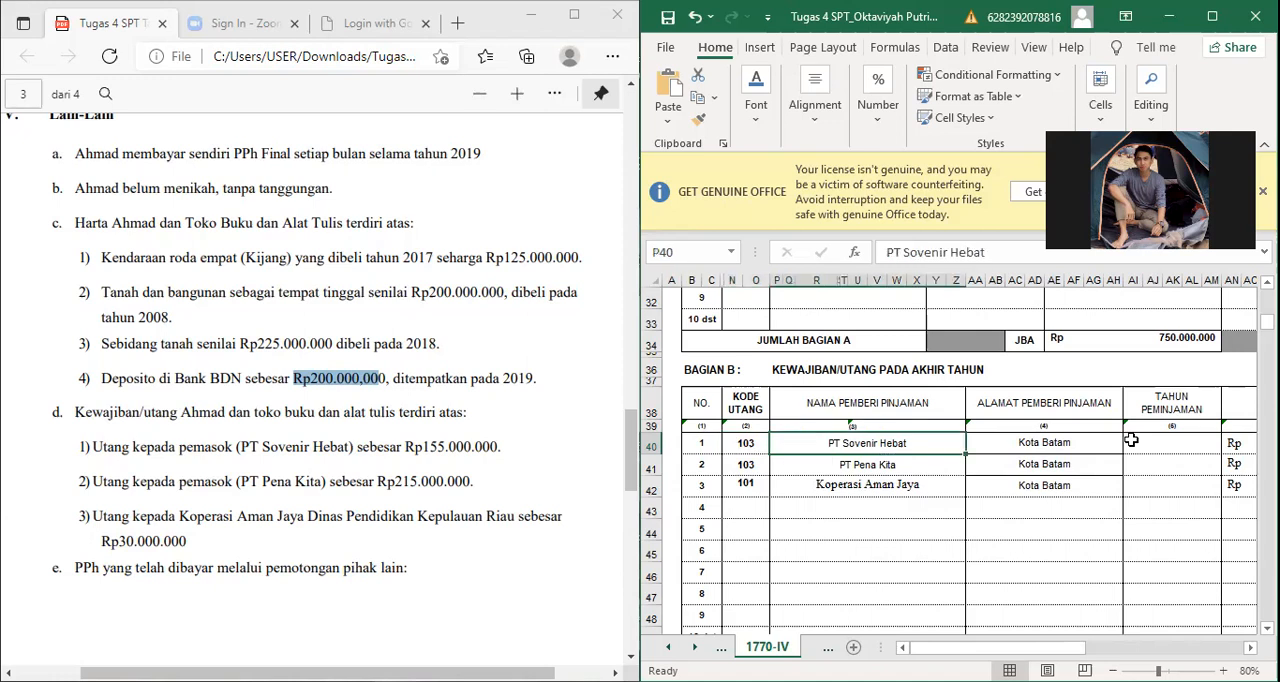
{"action": "left_click", "coordinate": [1131, 440]}
{"action": "key", "text": "Tab"}
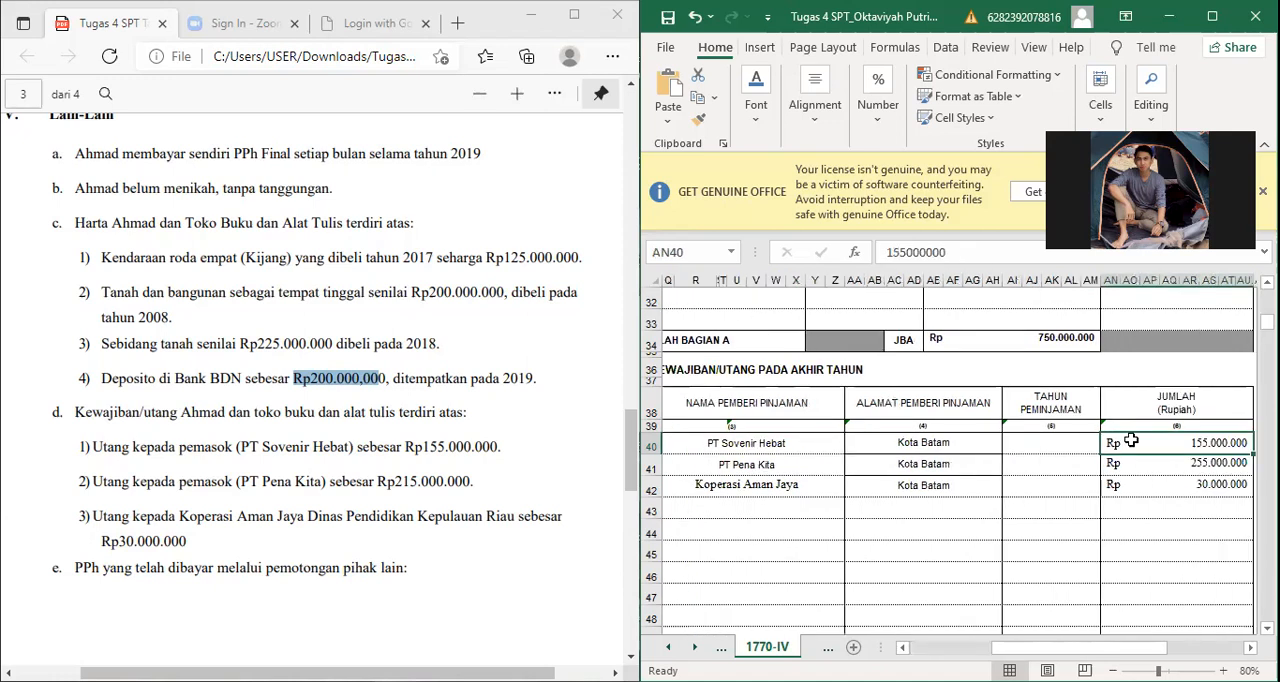
{"action": "key", "text": "Tab"}
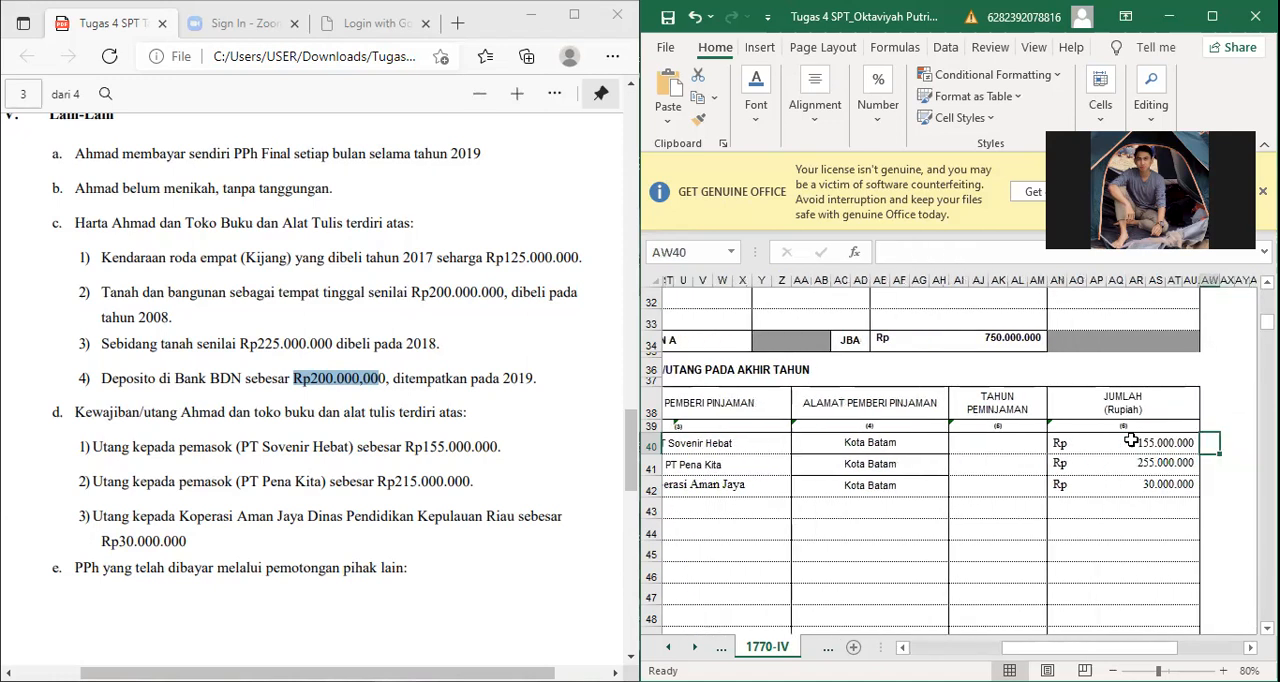
{"action": "left_click", "coordinate": [1131, 440]}
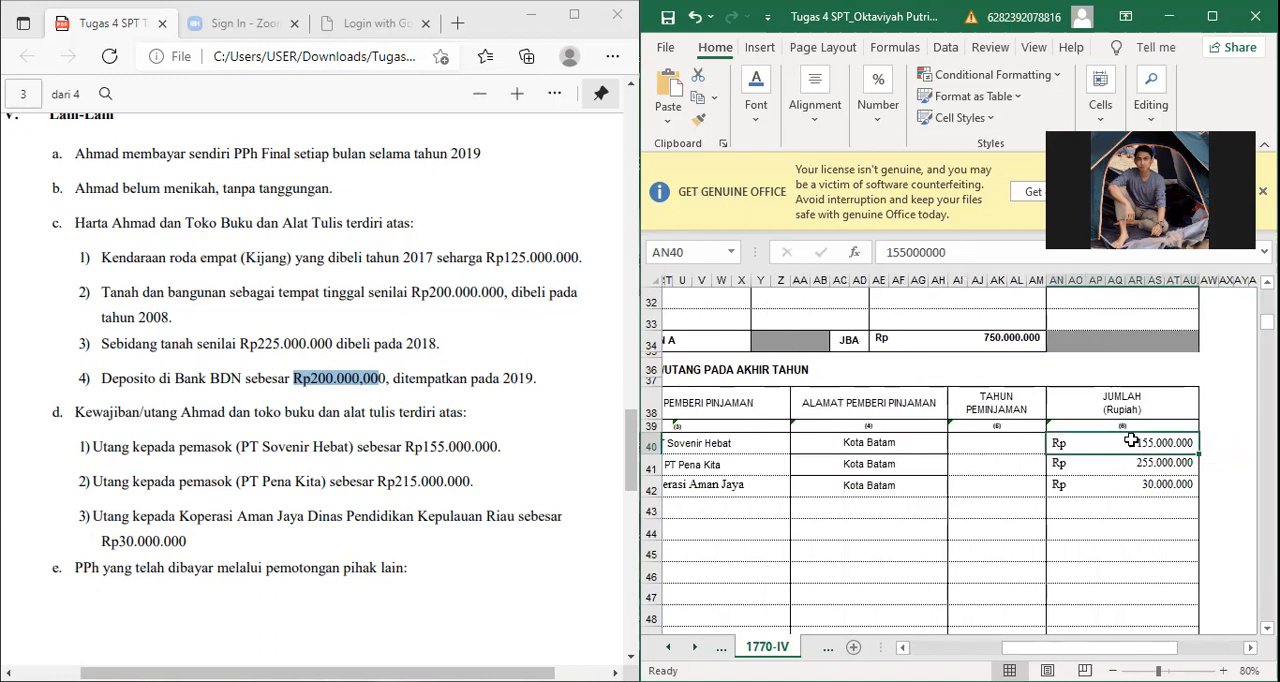
Step: Review the PT Pena Kita liability row field by field and compare its amount with the assignment
{"action": "key", "text": "Left"}
{"action": "key", "text": "Left"}
{"action": "key", "text": "Left"}
{"action": "key", "text": "Home"}
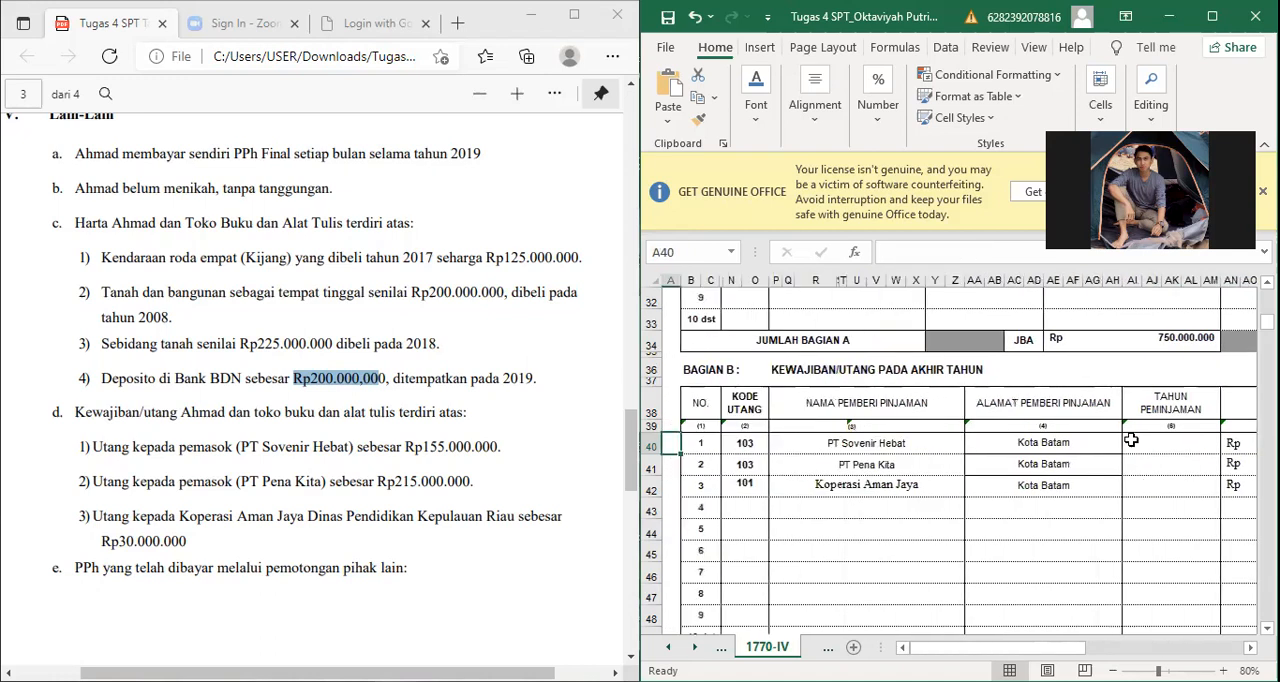
{"action": "key", "text": "Down"}
{"action": "key", "text": "Right"}
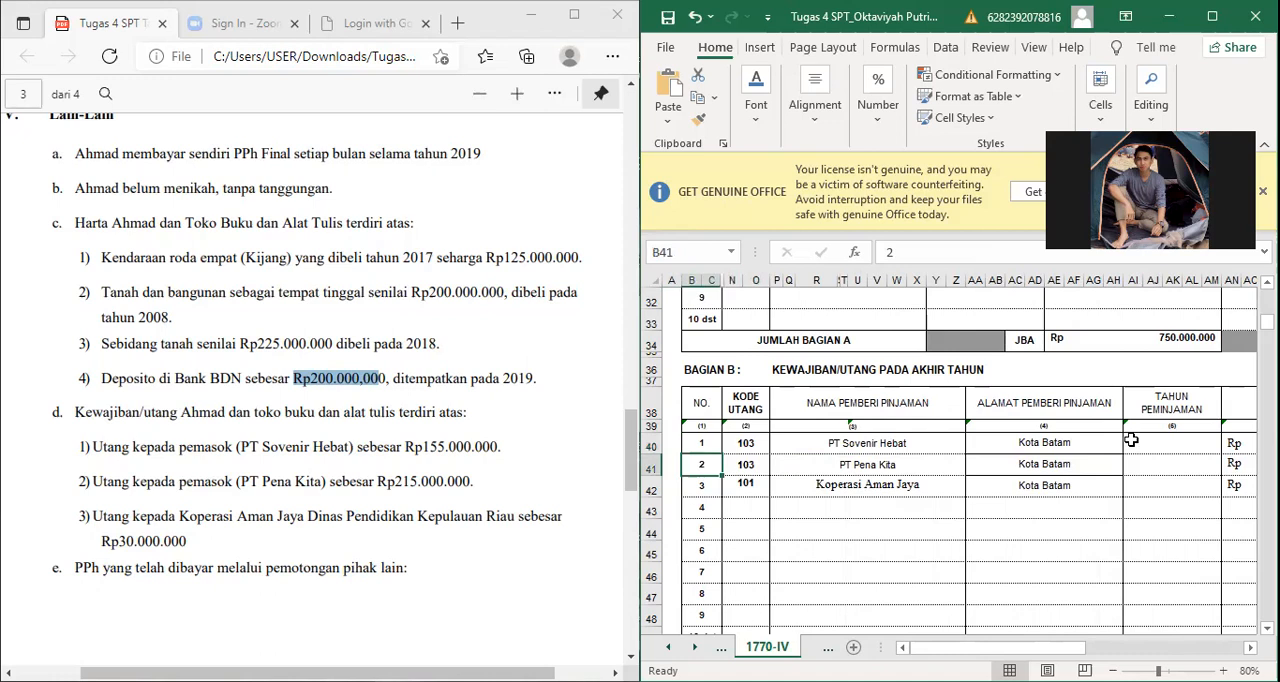
{"action": "key", "text": "Right"}
{"action": "key", "text": "Right"}
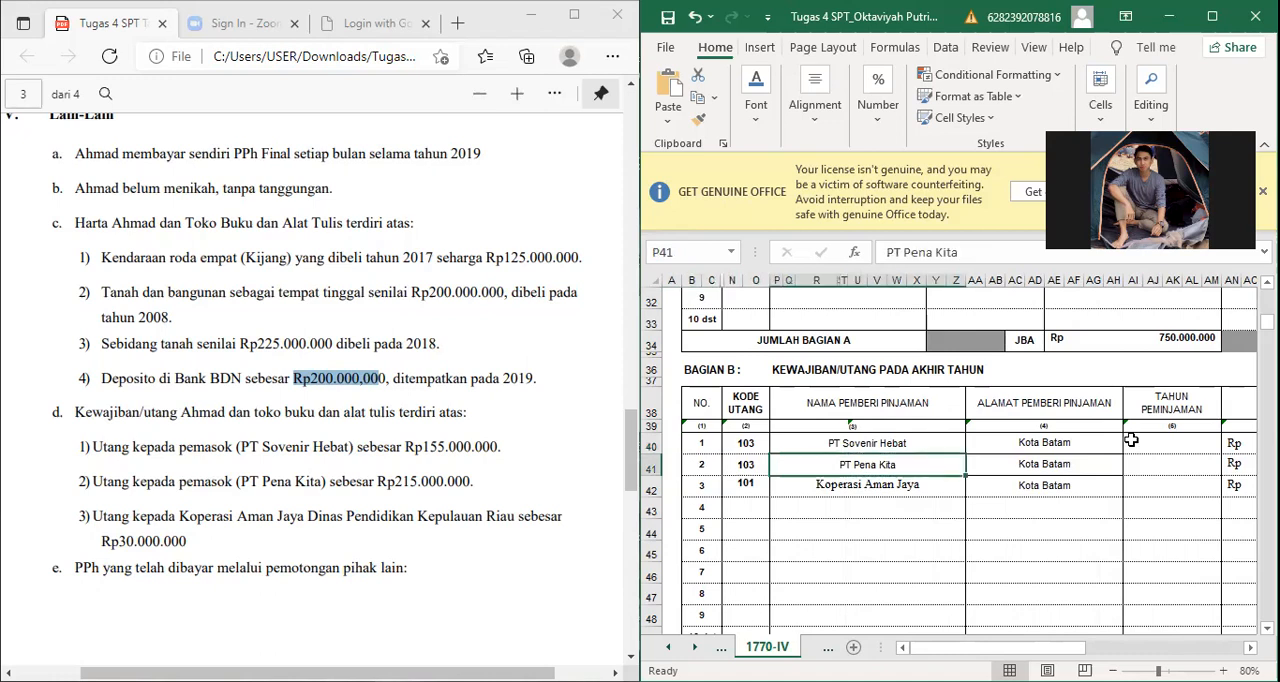
{"action": "key", "text": "Right"}
{"action": "key", "text": "Right"}
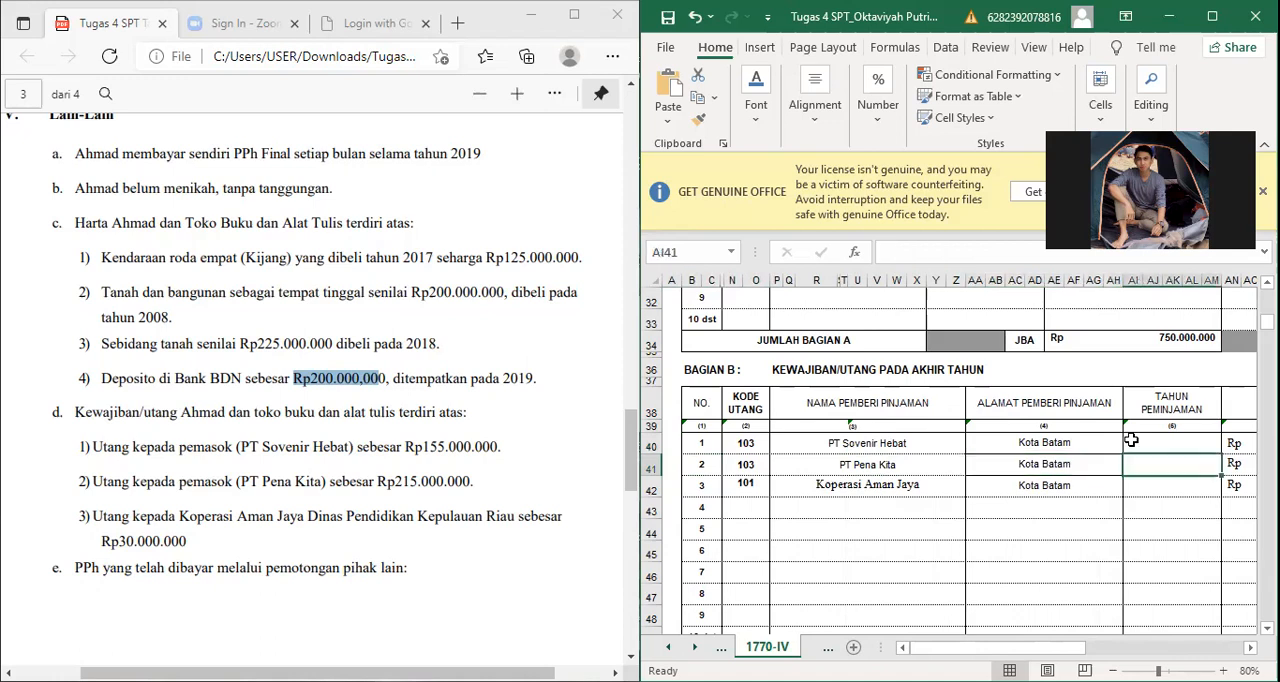
{"action": "key", "text": "Right"}
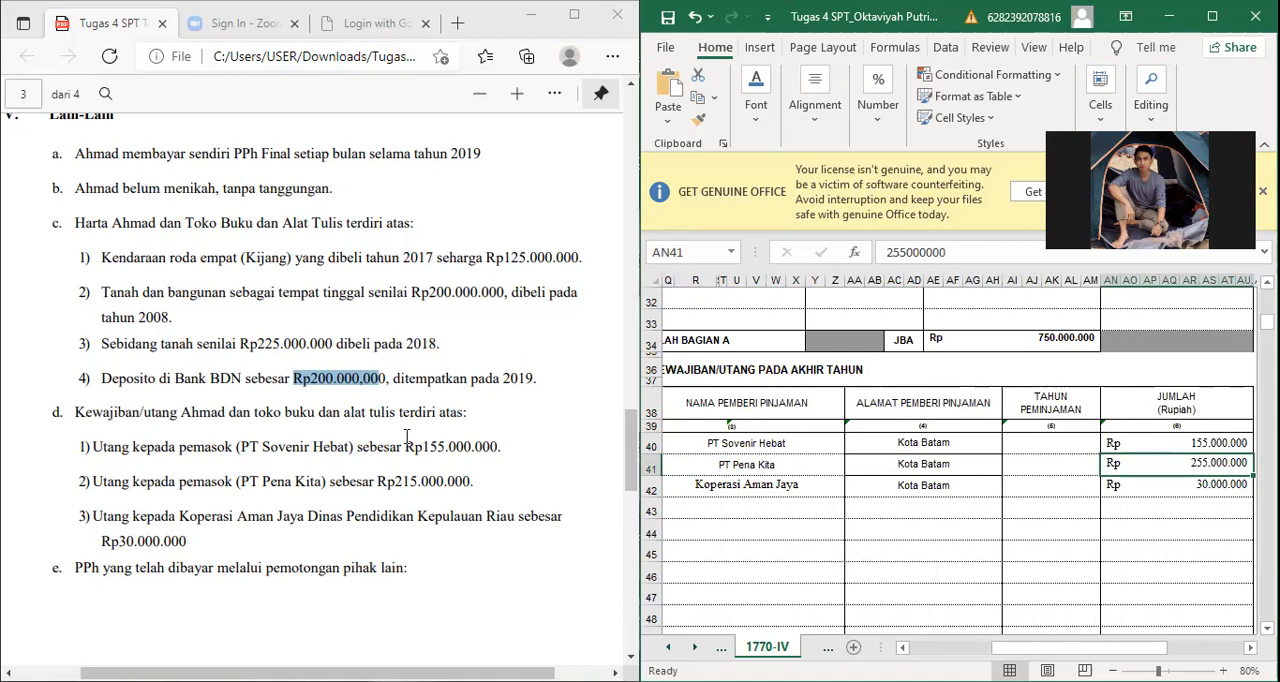
{"action": "left_click", "coordinate": [246, 536]}
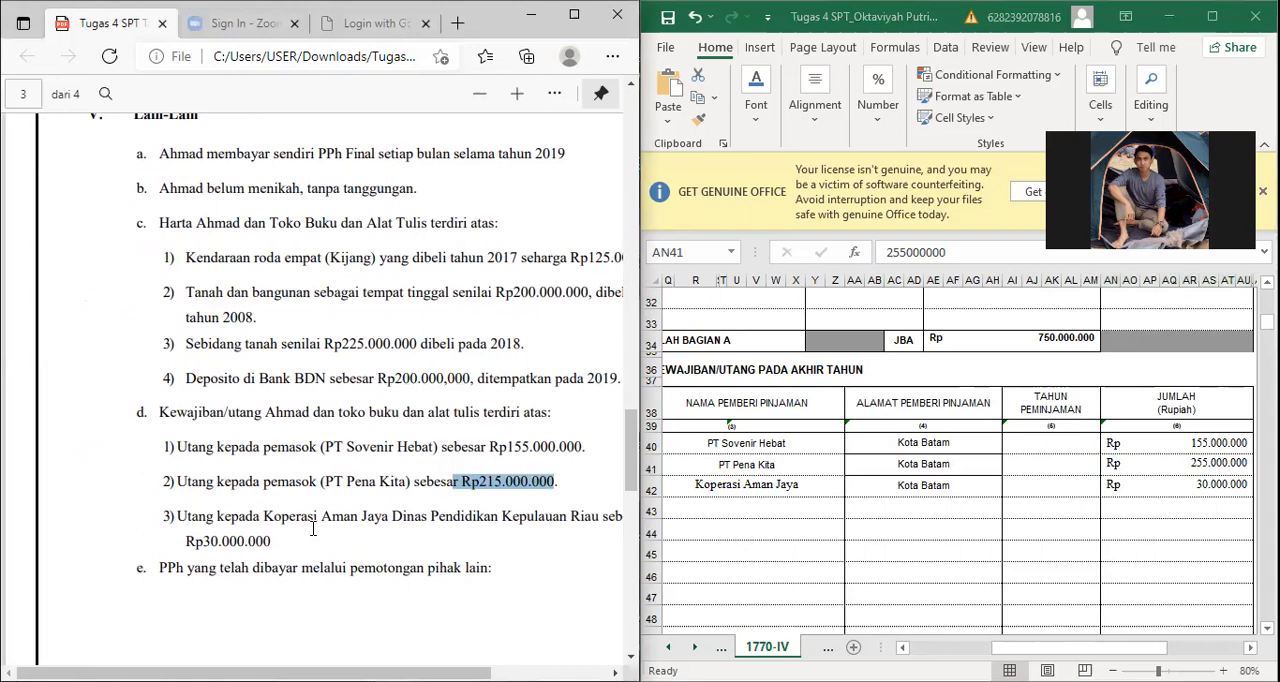
Step: Examine the Koperasi Aman Jaya liability's debt code, lender name, address and amount in Bagian B
{"action": "left_click", "coordinate": [735, 484]}
{"action": "key", "text": "Down"}
{"action": "key", "text": "Down"}
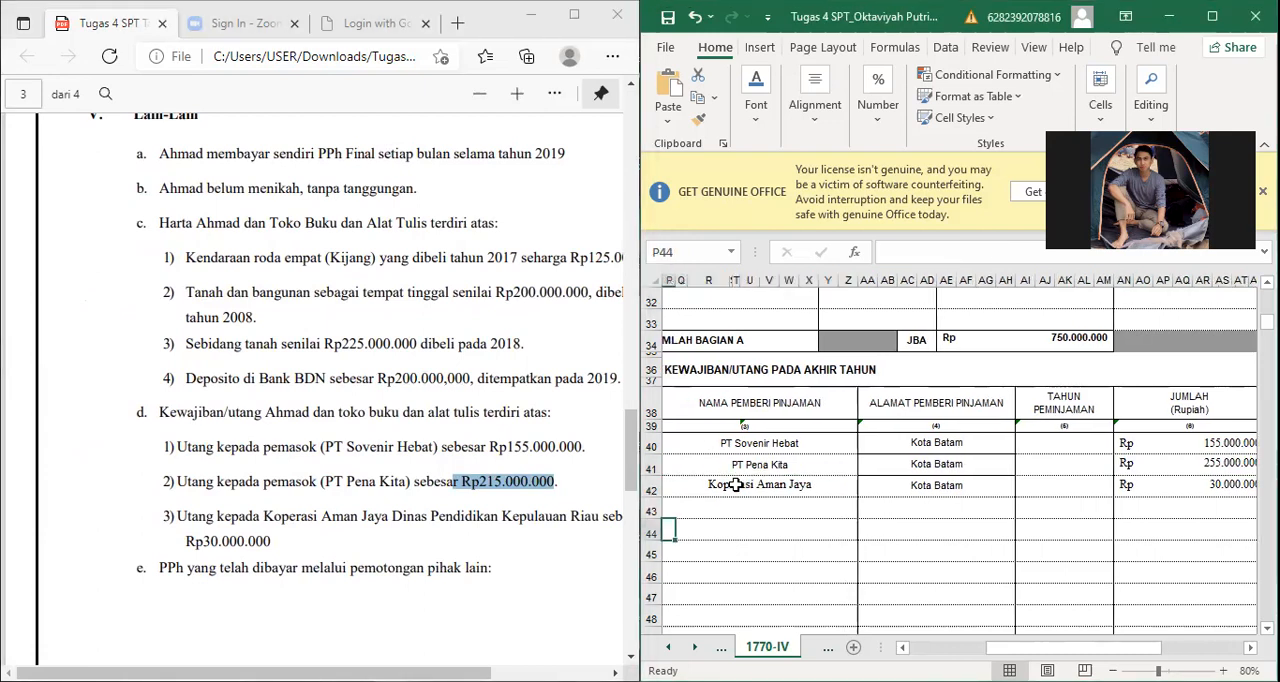
{"action": "key", "text": "Left"}
{"action": "key", "text": "Left"}
{"action": "key", "text": "Right"}
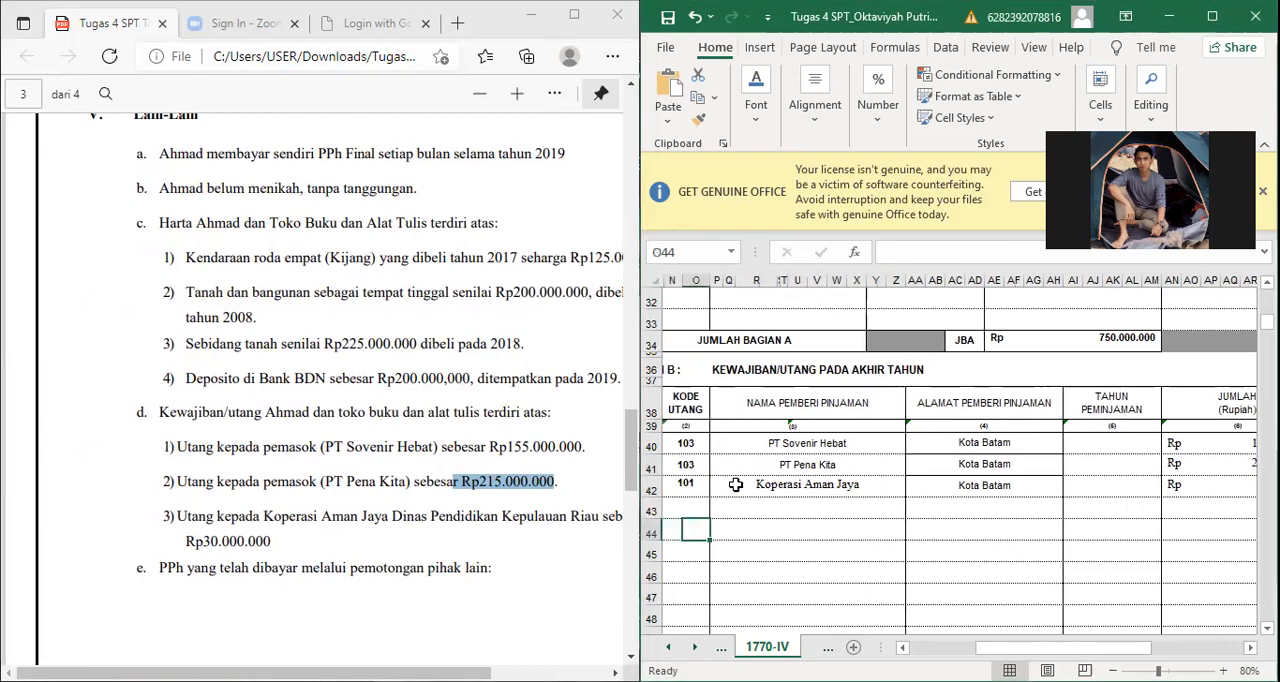
{"action": "key", "text": "Right"}
{"action": "key", "text": "Right"}
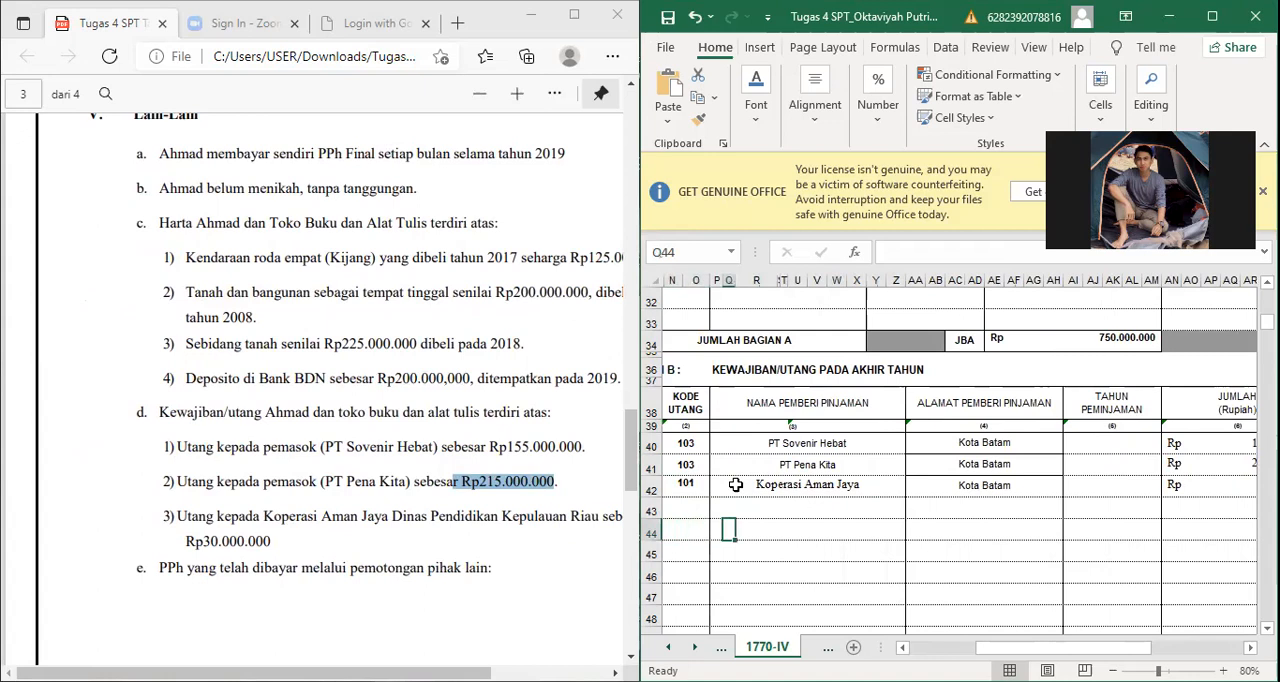
{"action": "key", "text": "Down"}
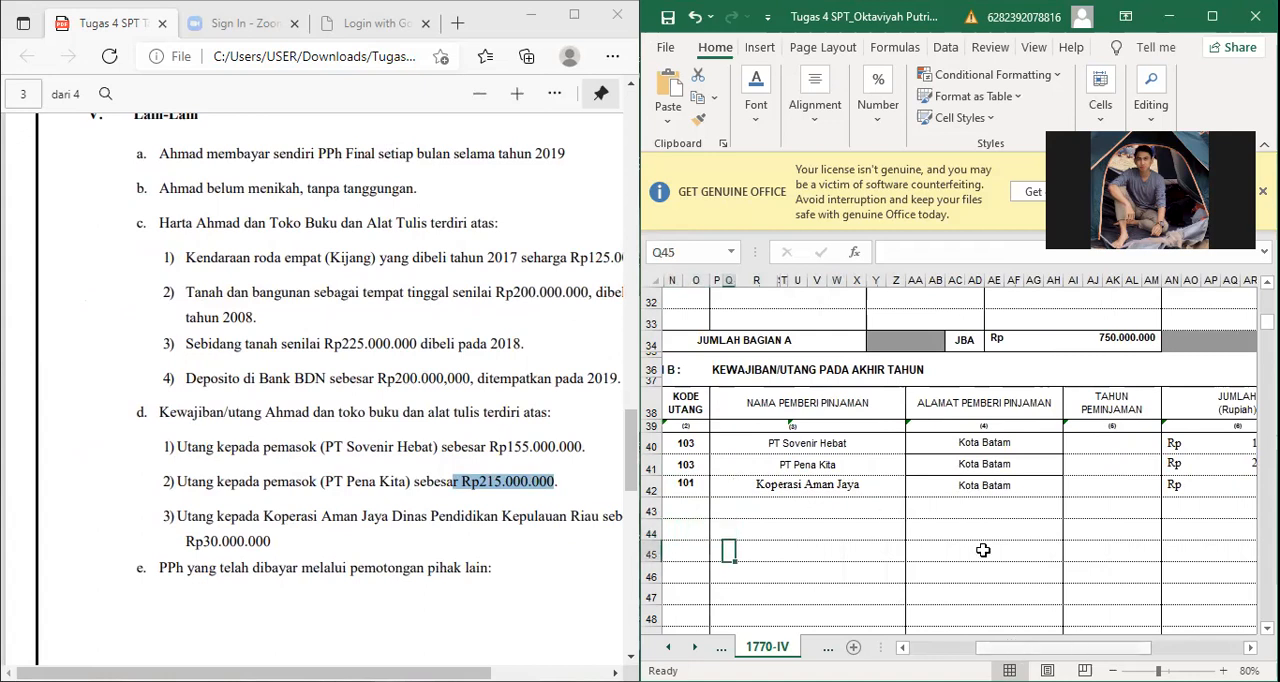
{"action": "scroll", "coordinate": [983, 550], "scroll_direction": "right", "scroll_amount": 3}
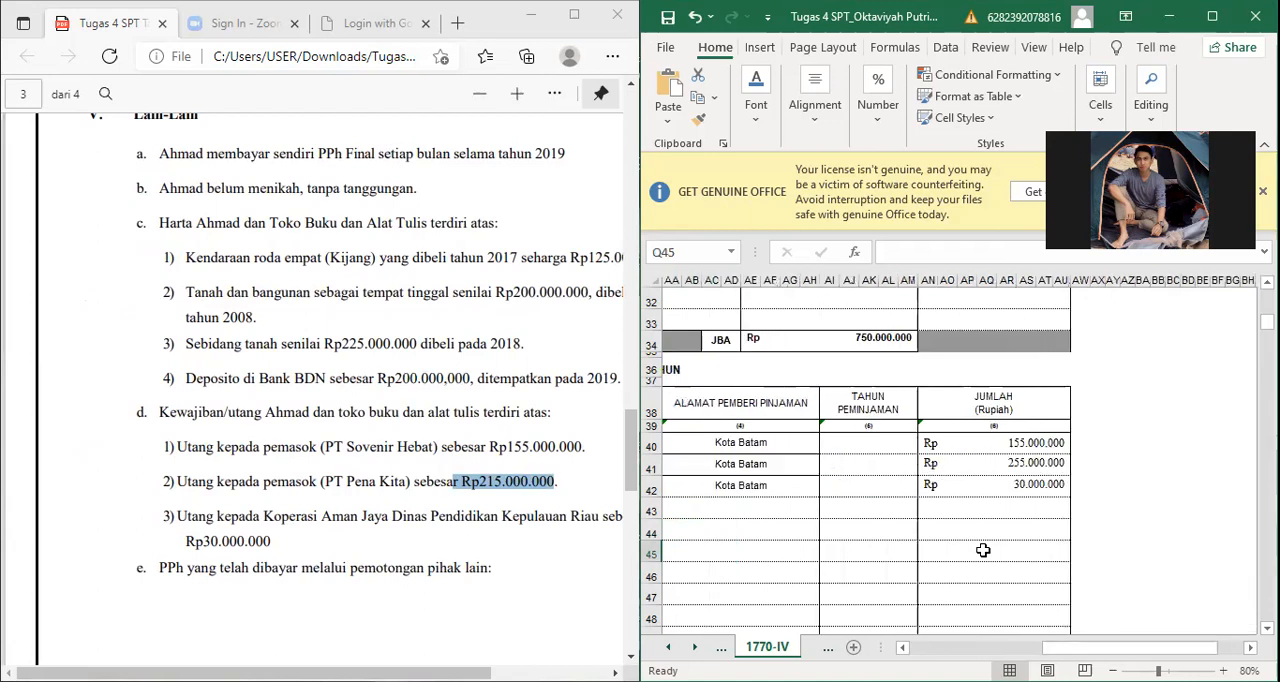
Step: Examine the JBB total of the liability amounts at the end of Bagian B
{"action": "left_click", "coordinate": [983, 550]}
{"action": "key", "text": "Down"}
{"action": "key", "text": "Down"}
{"action": "key", "text": "Down"}
{"action": "key", "text": "Down"}
{"action": "key", "text": "Down"}
{"action": "key", "text": "Down"}
{"action": "key", "text": "Down"}
{"action": "key", "text": "Down"}
{"action": "key", "text": "Down"}
{"action": "key", "text": "Up"}
{"action": "key", "text": "Up"}
{"action": "key", "text": "Up"}
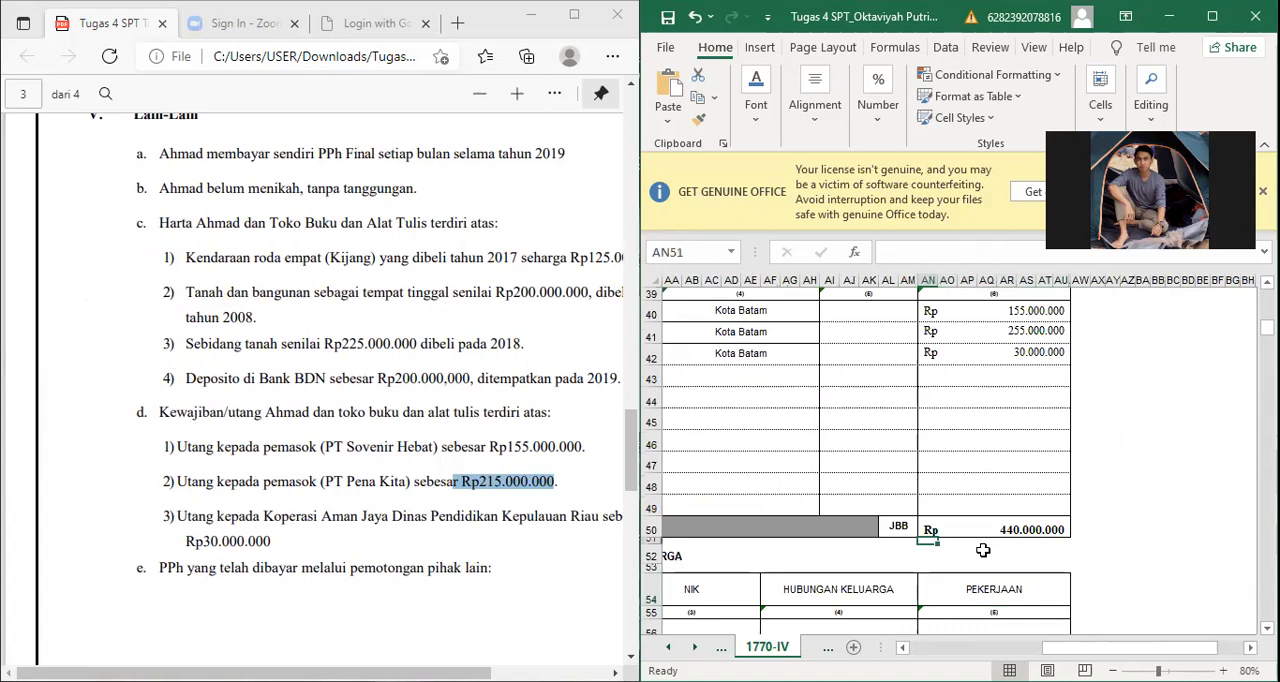
Step: Examine the Bagian B total and the family member list in Bagian C of the 1770-IV sheet
{"action": "key", "text": "Up"}
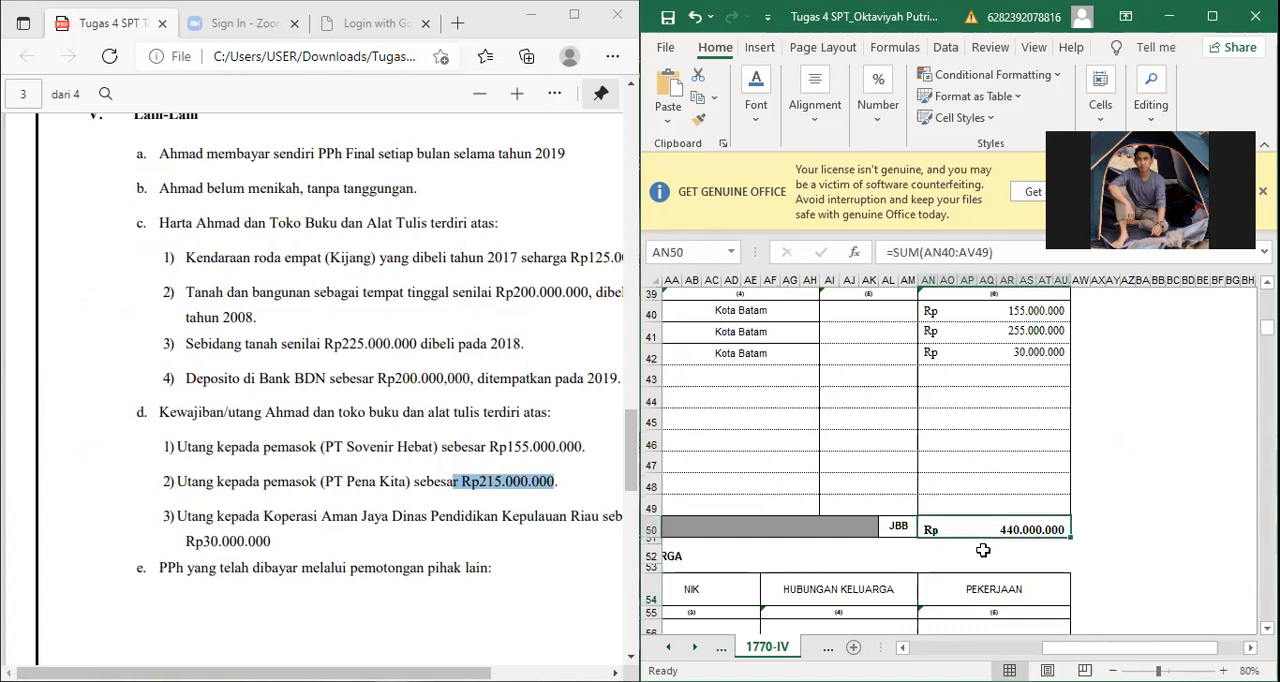
{"action": "key", "text": "Home"}
{"action": "key", "text": "Down"}
{"action": "key", "text": "Down"}
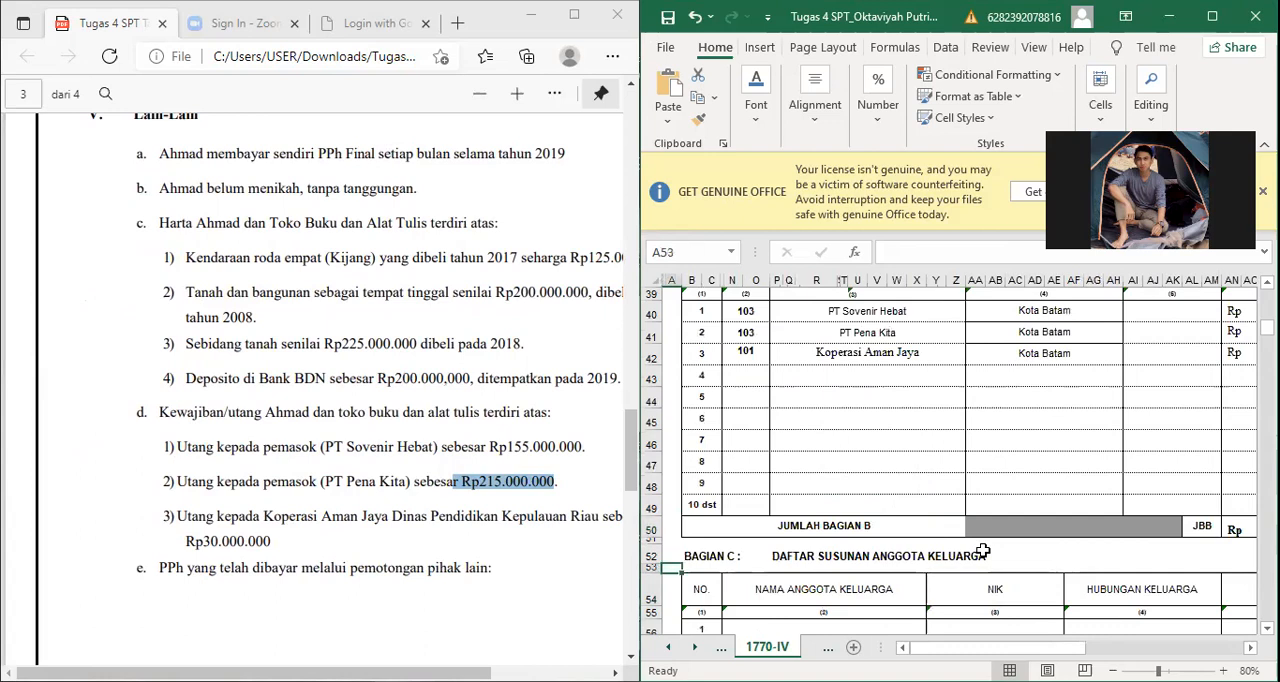
{"action": "key", "text": "Down"}
{"action": "key", "text": "Down"}
{"action": "key", "text": "Down"}
{"action": "key", "text": "Down"}
{"action": "key", "text": "Down"}
{"action": "key", "text": "Down"}
{"action": "key", "text": "Down"}
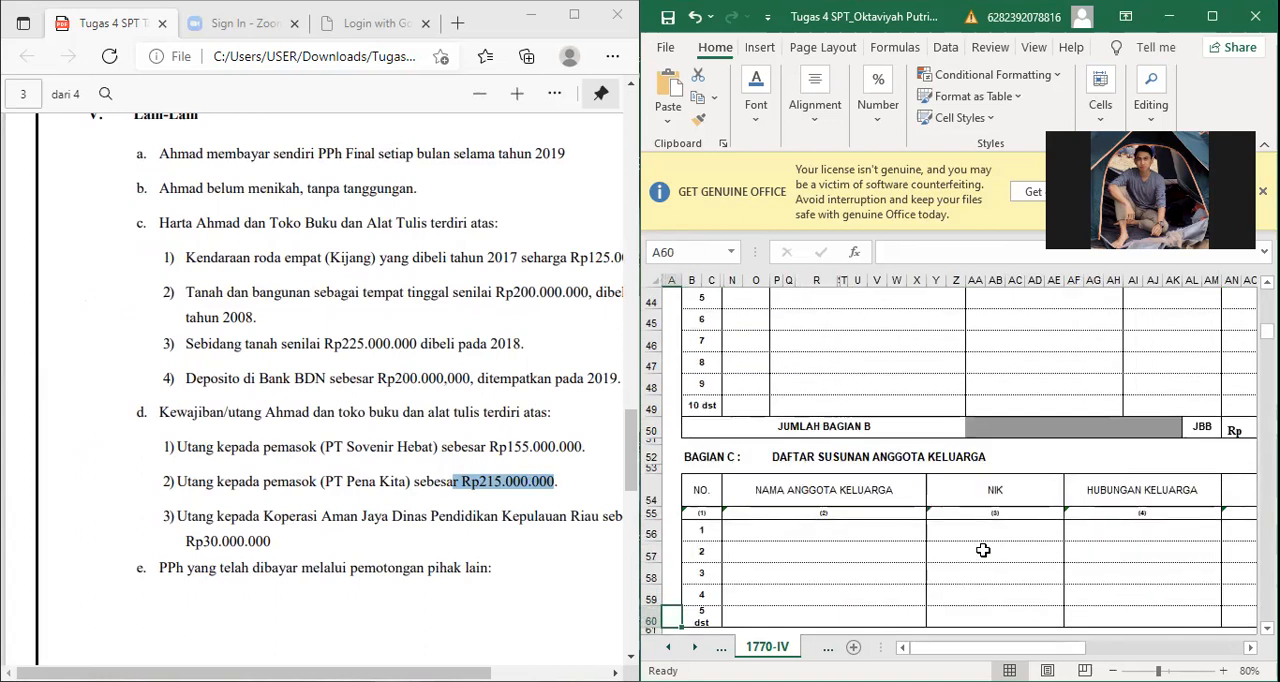
{"action": "key", "text": "Down"}
{"action": "key", "text": "Down"}
{"action": "key", "text": "Down"}
{"action": "key", "text": "Down"}
{"action": "key", "text": "Down"}
{"action": "key", "text": "Down"}
{"action": "key", "text": "Down"}
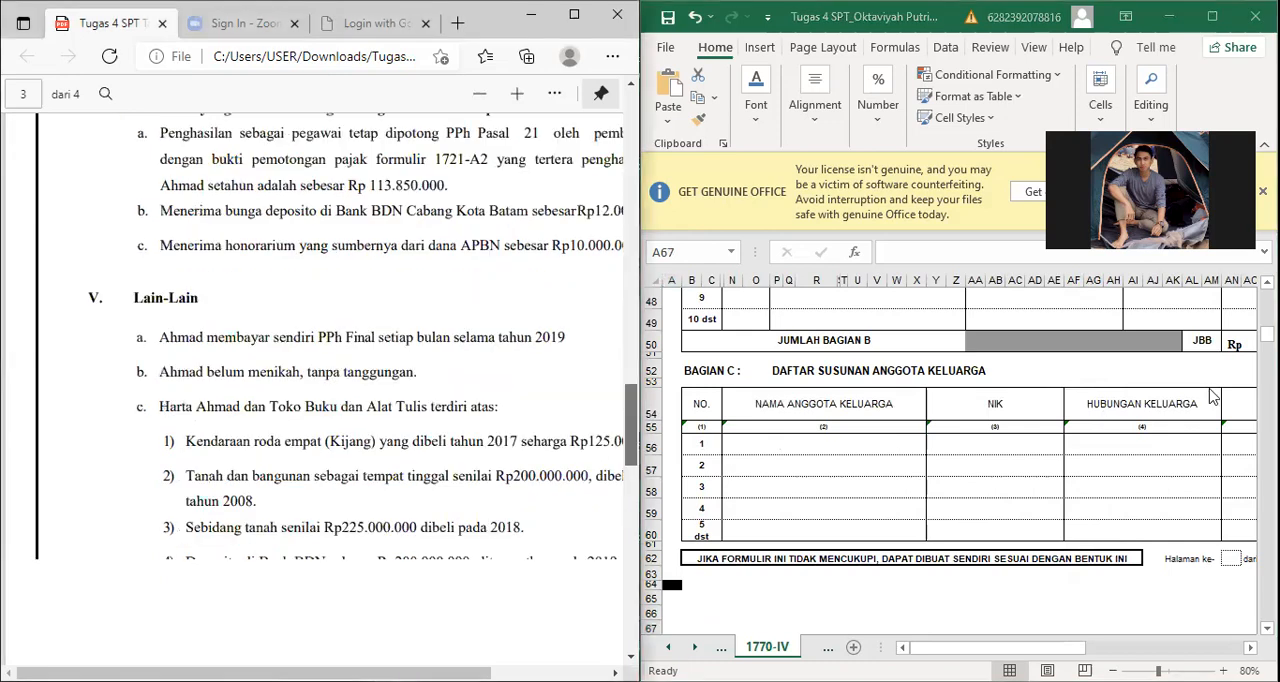
Step: Check the marital status and dependants in the assignment's Lain-Lain section, and go to the 1770-III sheet
{"action": "scroll", "coordinate": [330, 390], "scroll_direction": "down", "scroll_amount": 1}
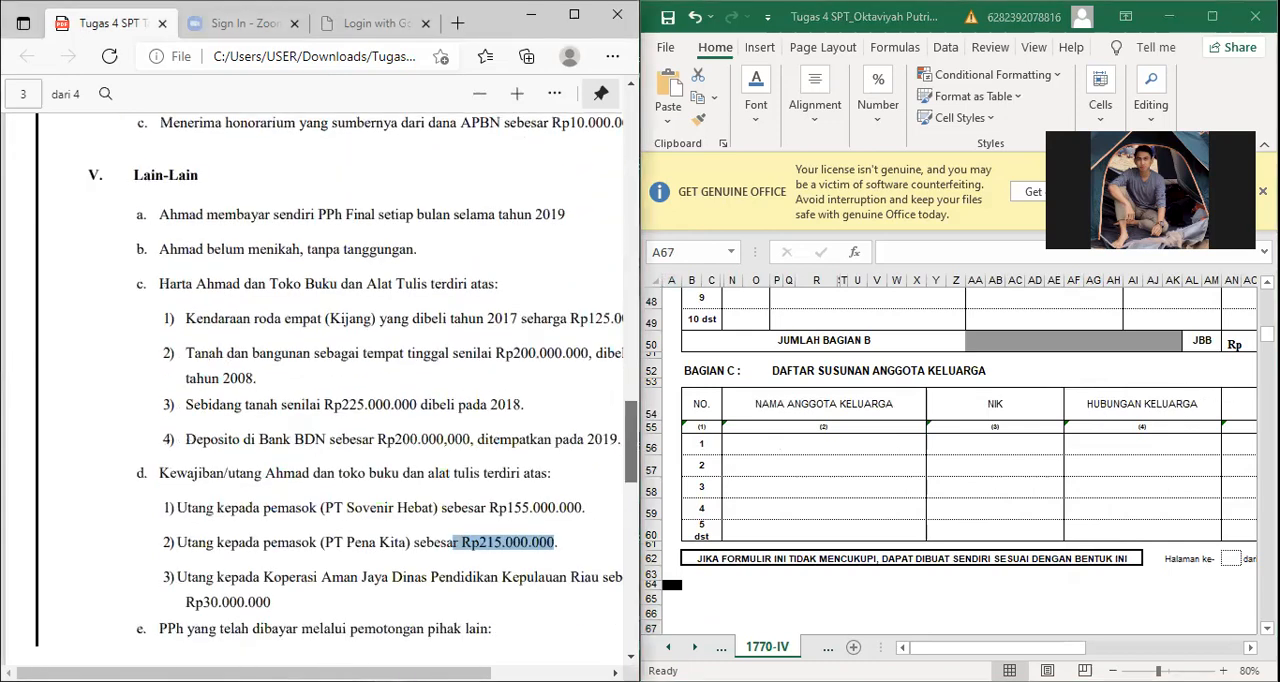
{"action": "scroll", "coordinate": [330, 390], "scroll_direction": "down", "scroll_amount": 4}
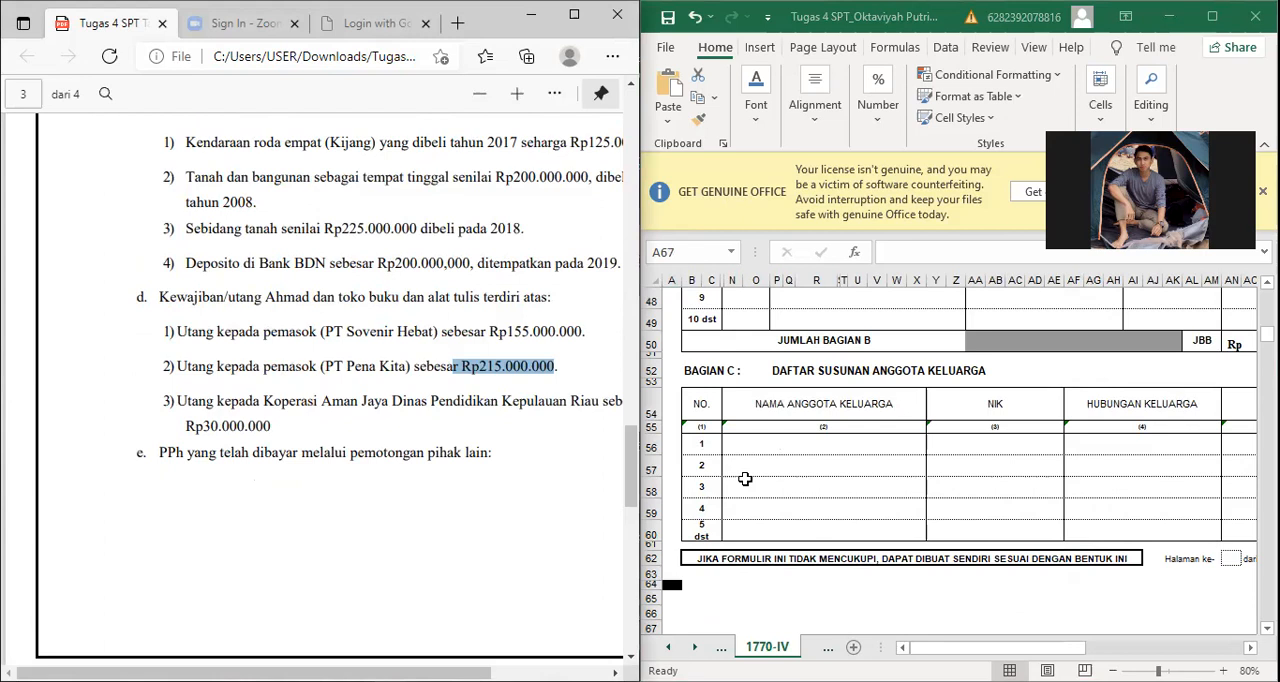
{"action": "scroll", "coordinate": [745, 479], "scroll_direction": "down", "scroll_amount": 10}
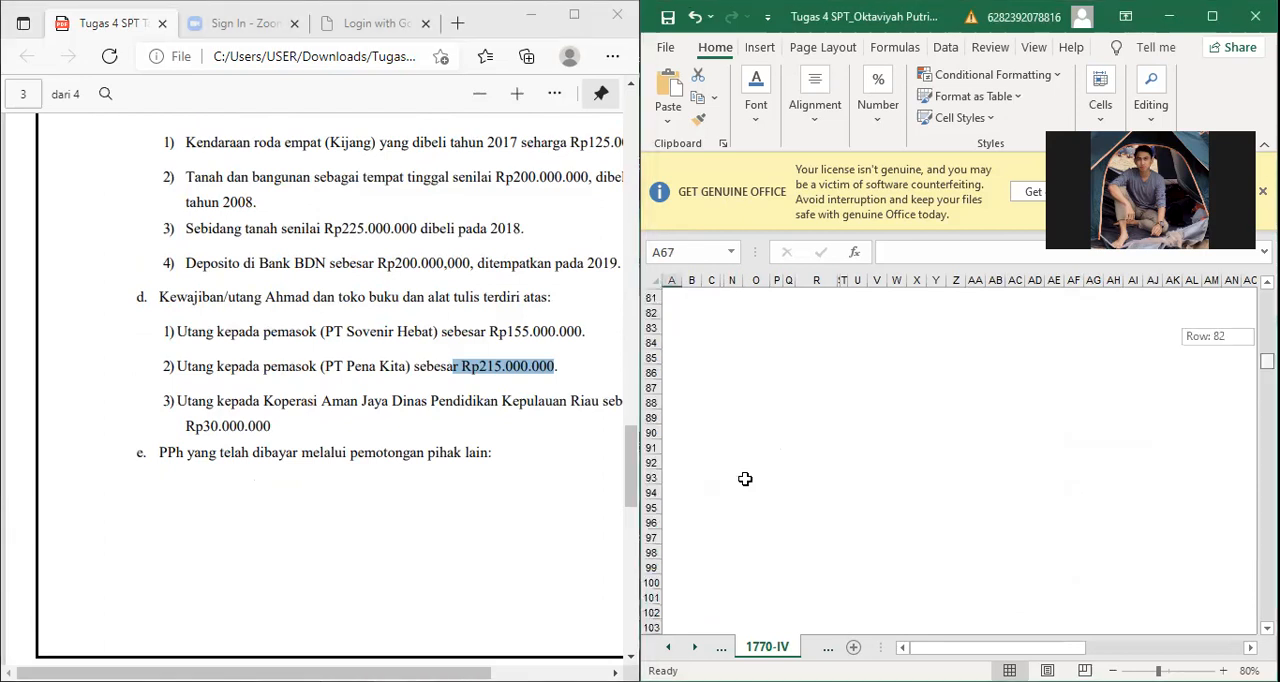
{"action": "scroll", "coordinate": [745, 479], "scroll_direction": "down", "scroll_amount": 1}
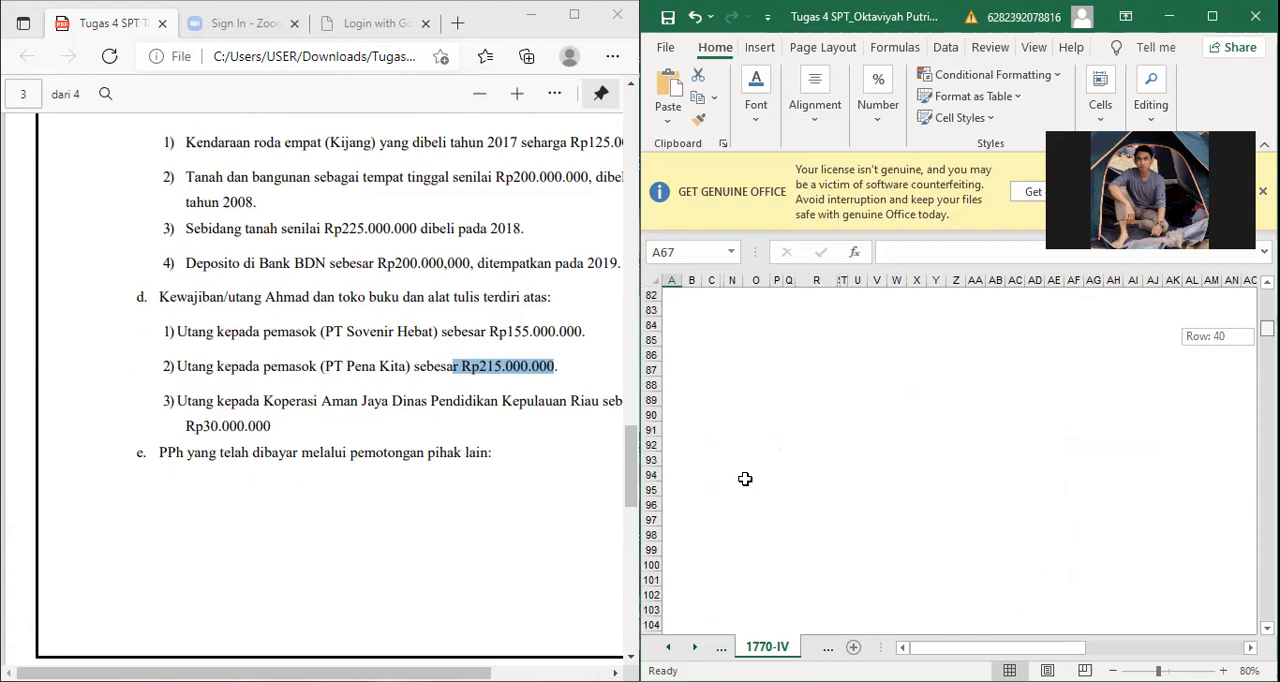
{"action": "scroll", "coordinate": [745, 479], "scroll_direction": "up", "scroll_amount": 14}
{"action": "scroll", "coordinate": [745, 479], "scroll_direction": "up", "scroll_amount": 13}
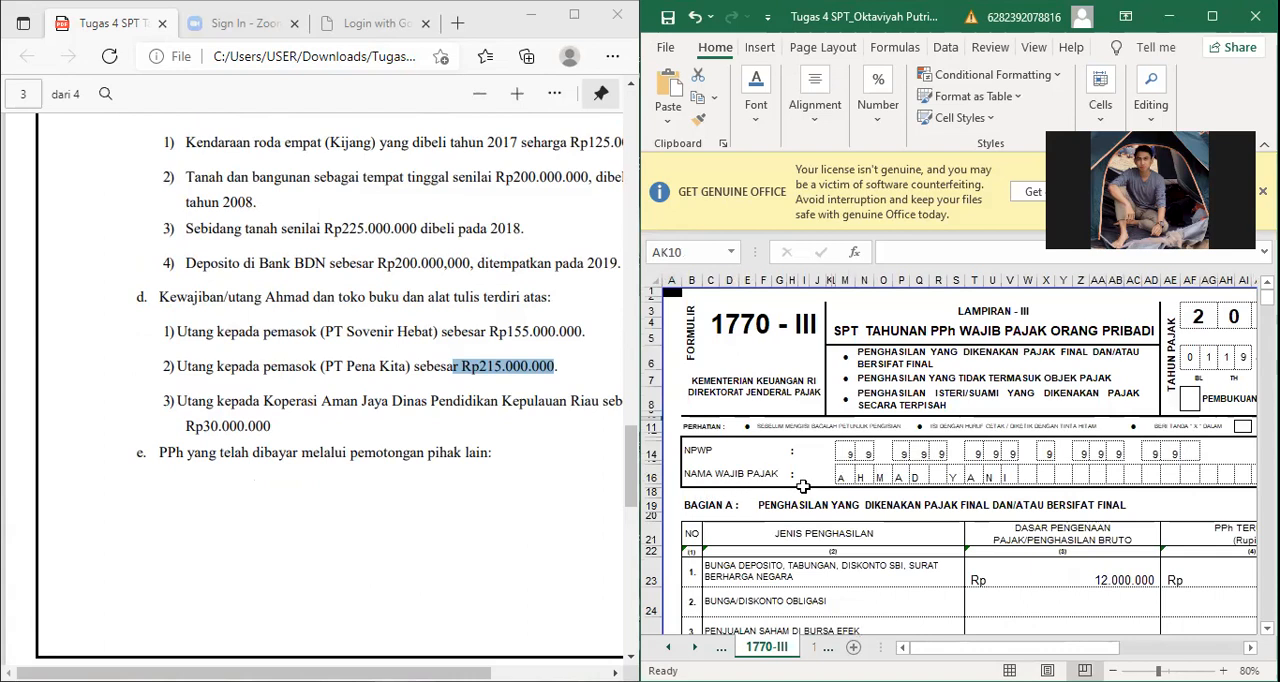
Step: Review the 1770-III header with tax year, bookkeeping method and taxpayer identity, down to the income types in Bagian A
{"action": "key", "text": "Down"}
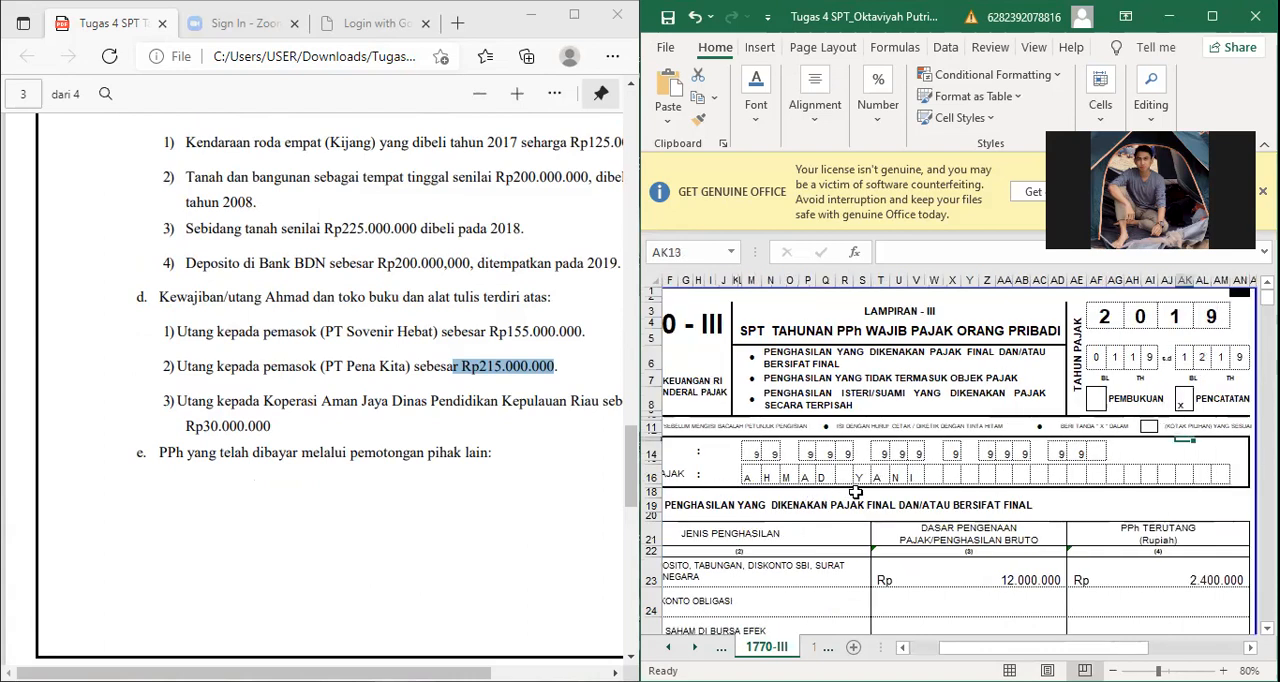
{"action": "key", "text": "Left"}
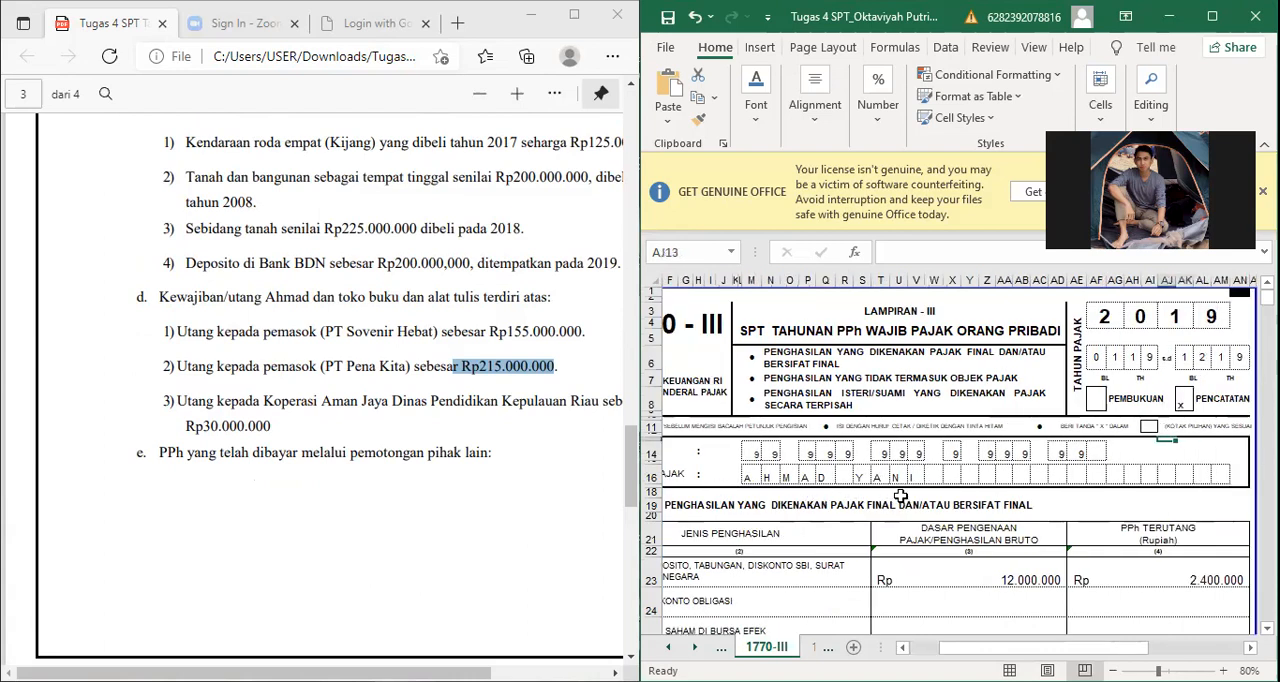
{"action": "key", "text": "ctrl+Left"}
{"action": "key", "text": "ctrl+Left"}
{"action": "key", "text": "Down"}
{"action": "key", "text": "Down"}
{"action": "key", "text": "Down"}
{"action": "key", "text": "Down"}
{"action": "key", "text": "Down"}
{"action": "key", "text": "Down"}
{"action": "key", "text": "Down"}
{"action": "key", "text": "Down"}
{"action": "key", "text": "Down"}
{"action": "key", "text": "Down"}
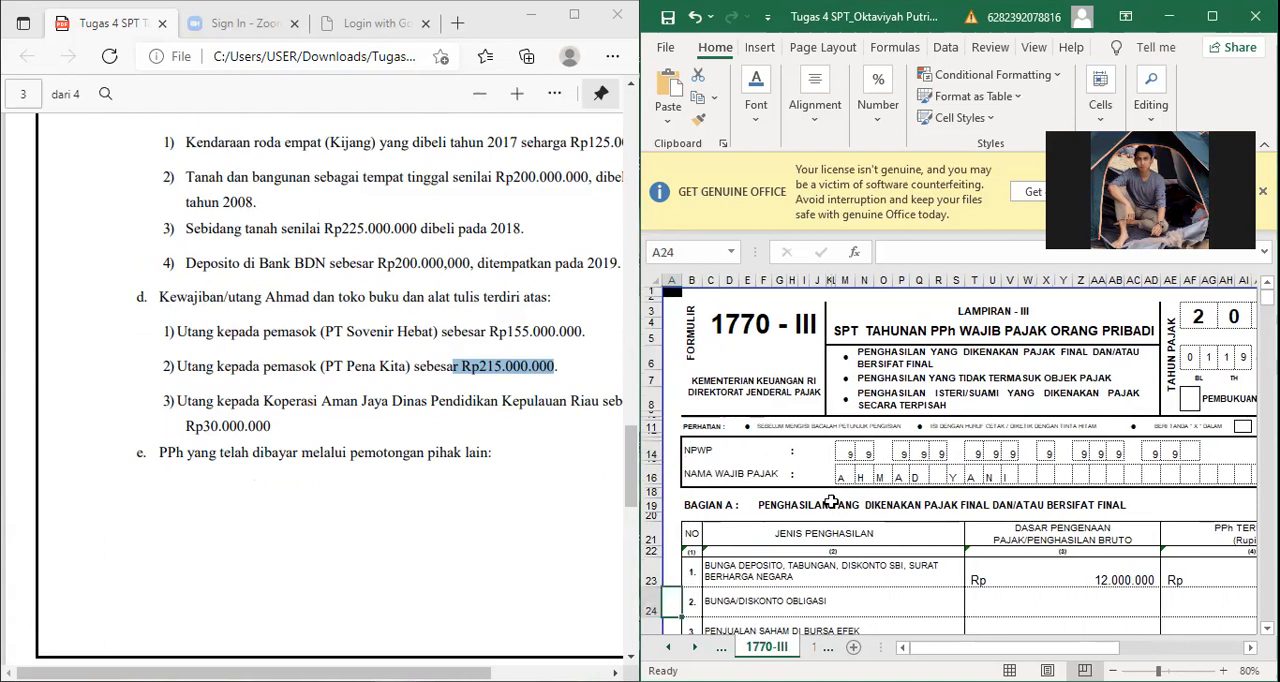
{"action": "key", "text": "Down"}
{"action": "key", "text": "Down"}
{"action": "key", "text": "Down"}
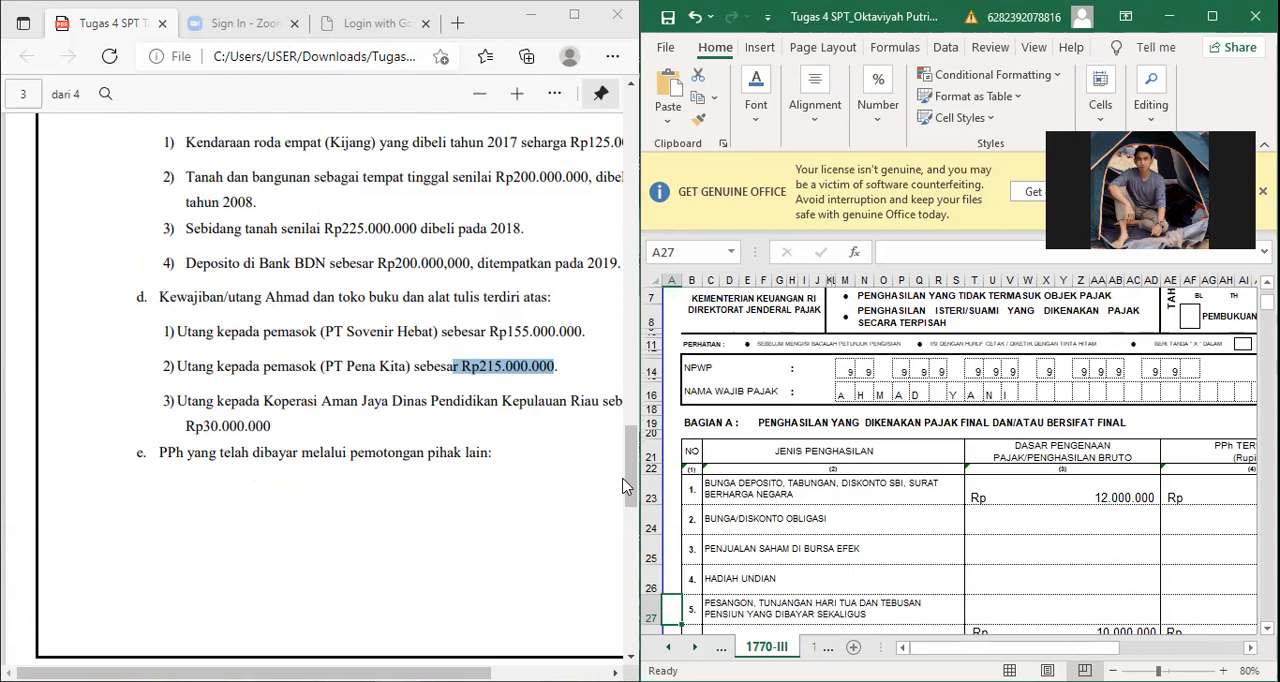
Step: Compare the deposit interest's gross income and PPh Terutang in Bagian A with the amounts in the assignment
{"action": "key", "text": "Right"}
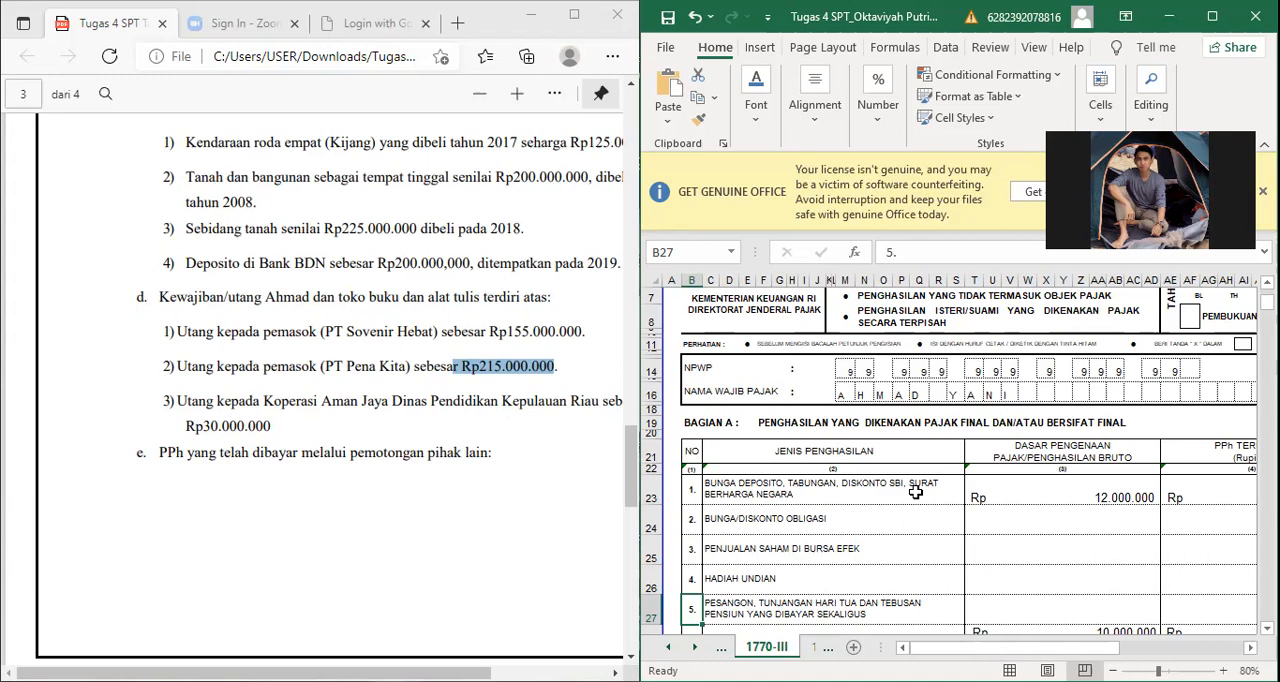
{"action": "left_click", "coordinate": [1096, 494]}
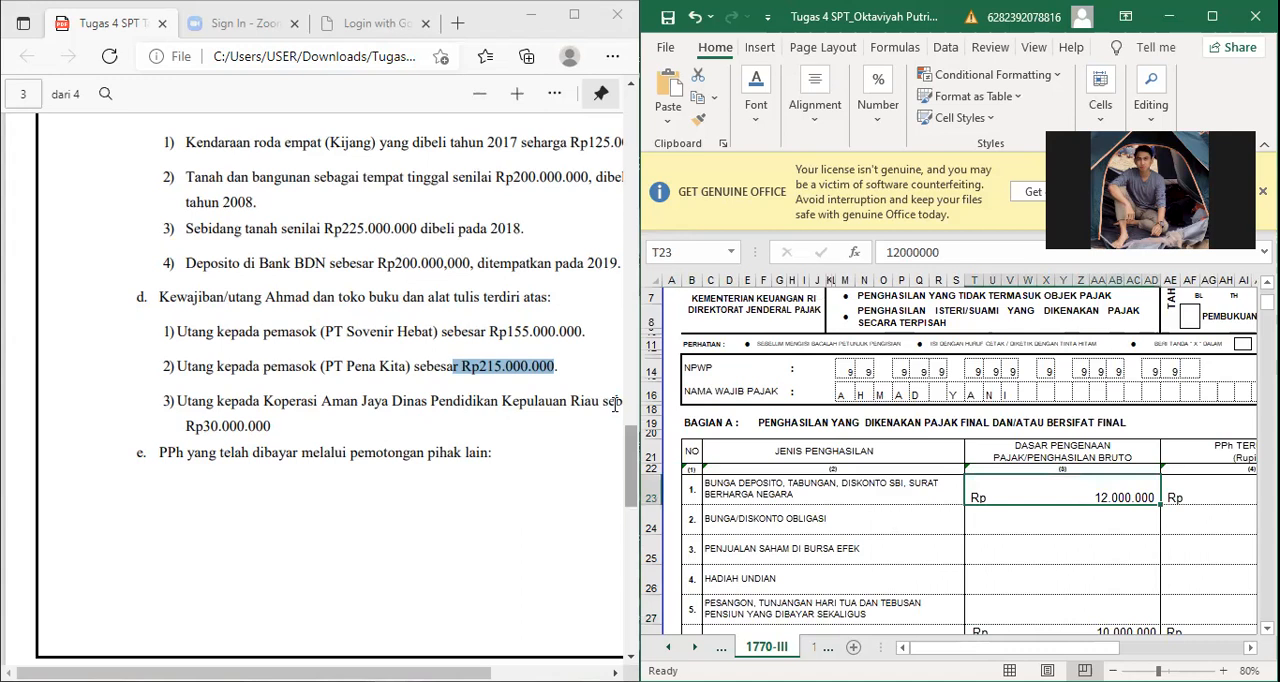
{"action": "scroll", "coordinate": [615, 403], "scroll_direction": "up", "scroll_amount": 5}
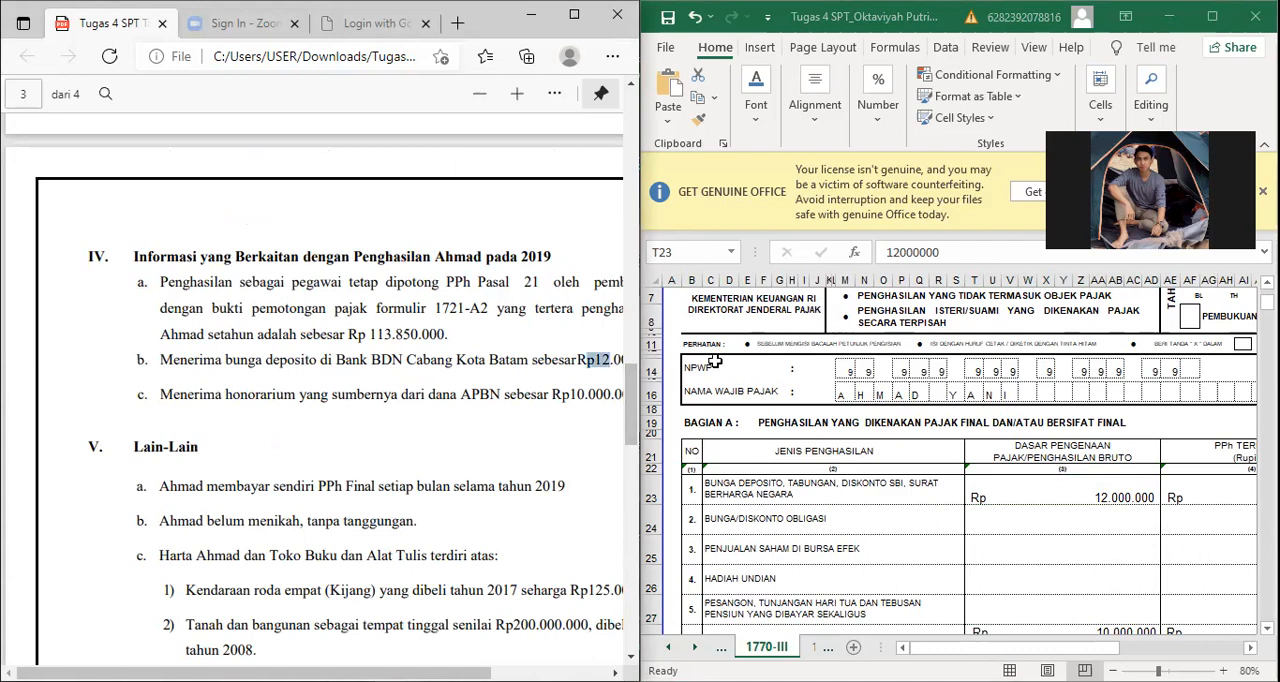
{"action": "scroll", "coordinate": [733, 413], "scroll_direction": "right", "scroll_amount": 3}
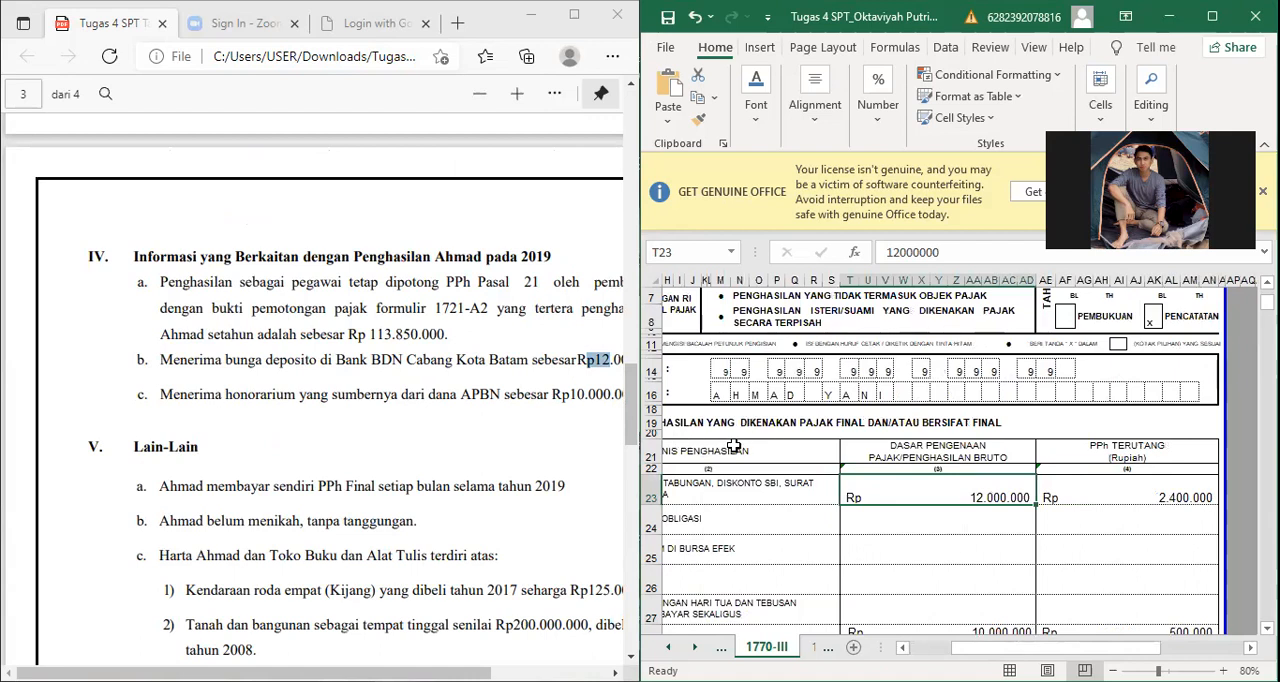
{"action": "key", "text": "Right"}
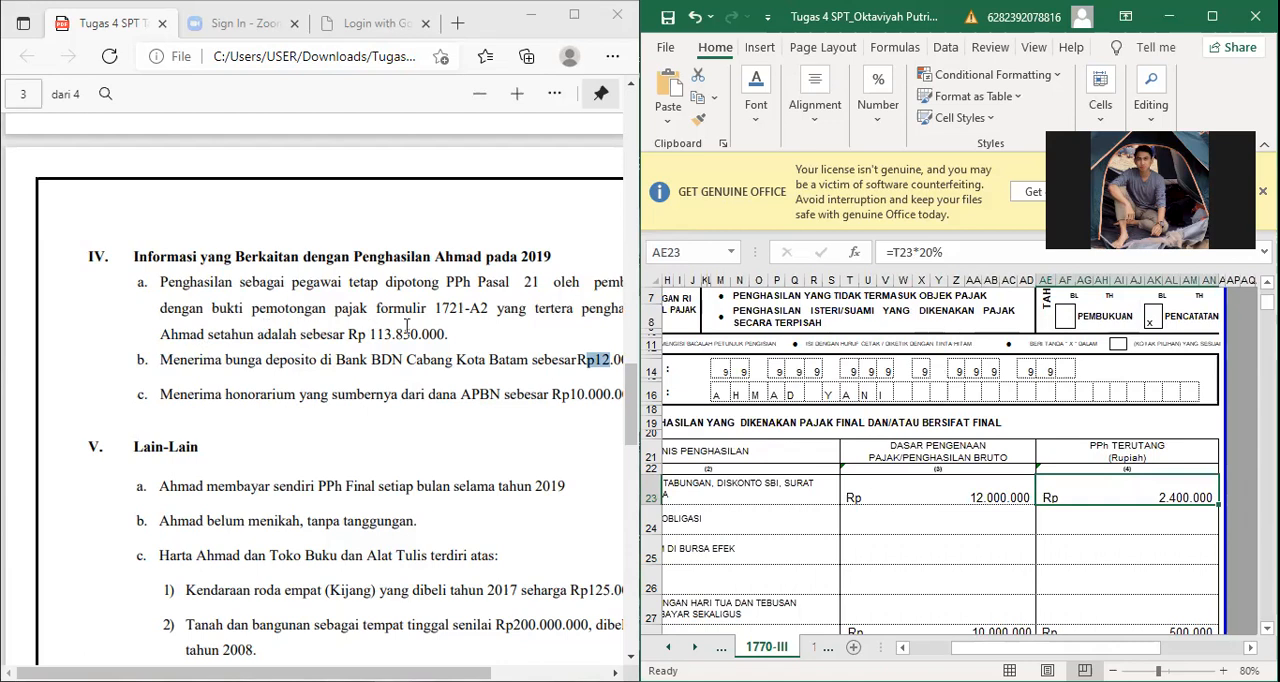
{"action": "scroll", "coordinate": [408, 325], "scroll_direction": "down", "scroll_amount": 10}
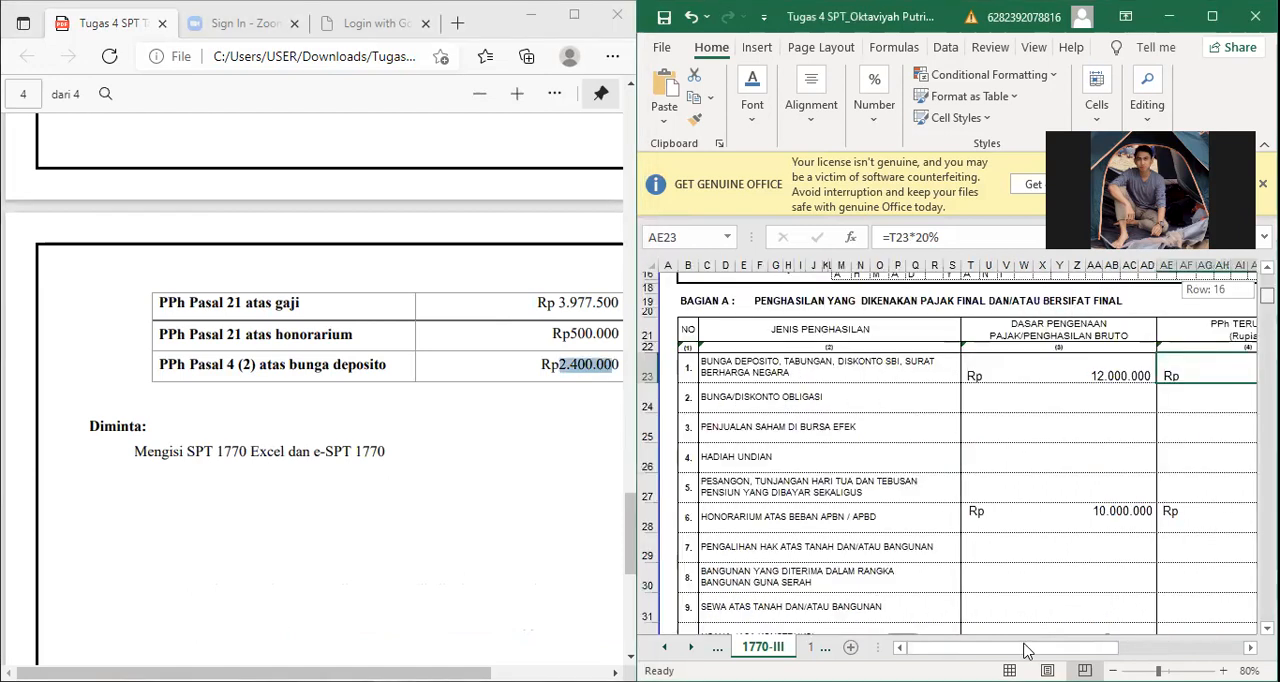
Step: Check the gross amount and PPh Terutang of the APBN/APBD honorarium in item 6 against the assignment
{"action": "scroll", "coordinate": [1060, 440], "scroll_direction": "down", "scroll_amount": 1}
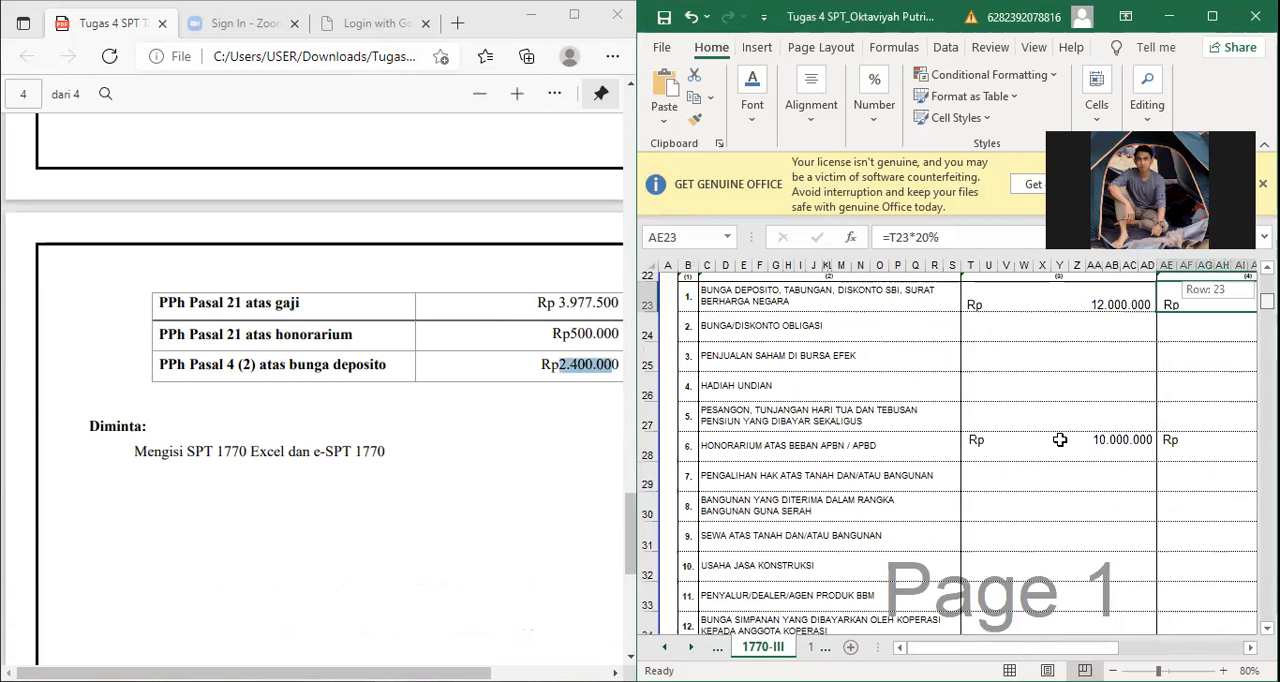
{"action": "scroll", "coordinate": [1060, 440], "scroll_direction": "down", "scroll_amount": 1}
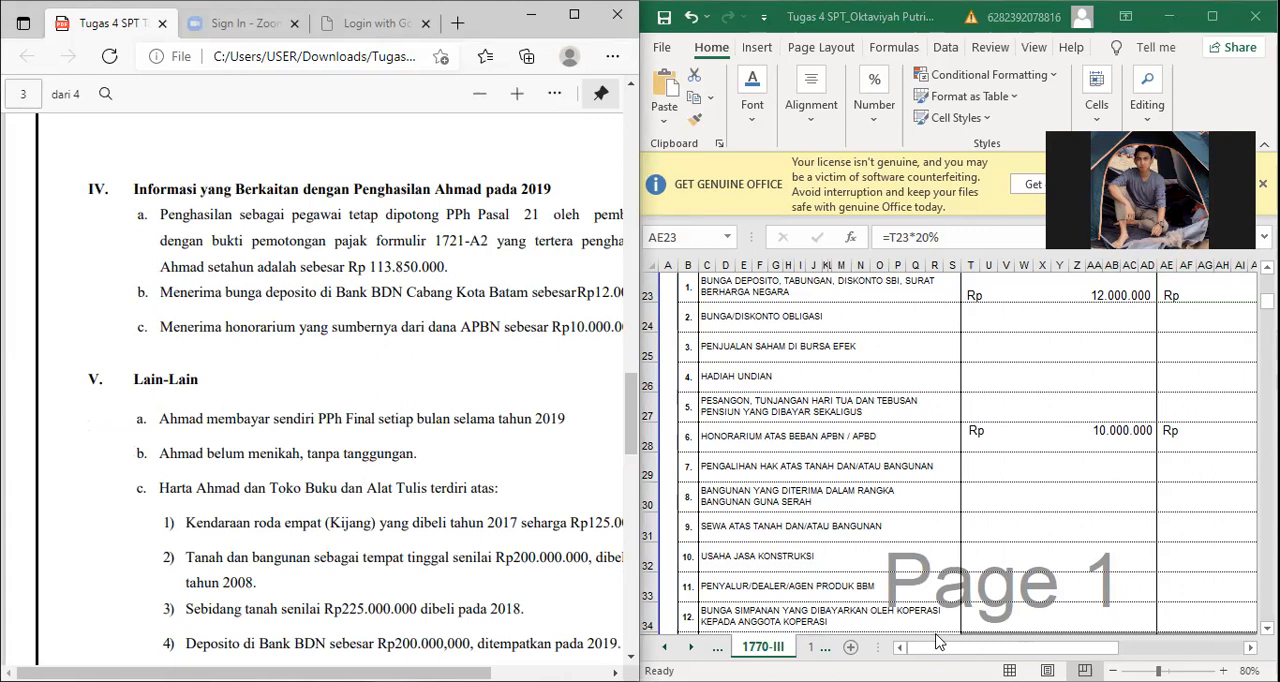
{"action": "left_click", "coordinate": [1058, 438]}
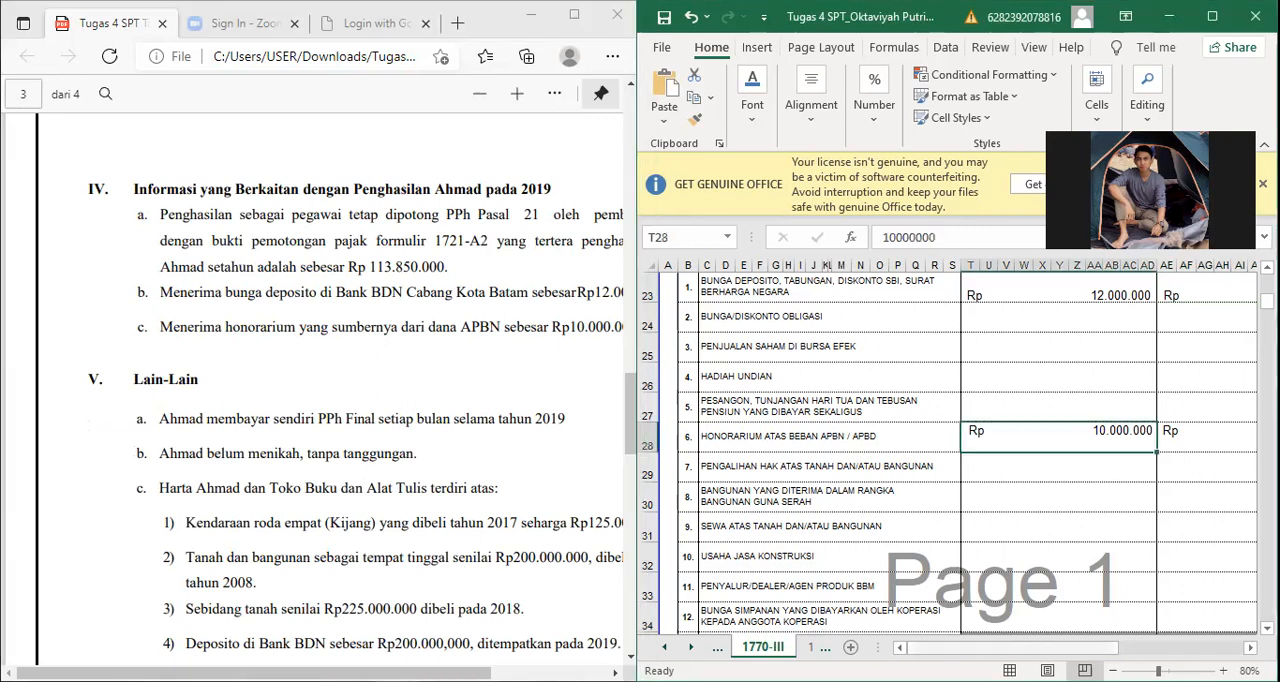
{"action": "key", "text": "Right"}
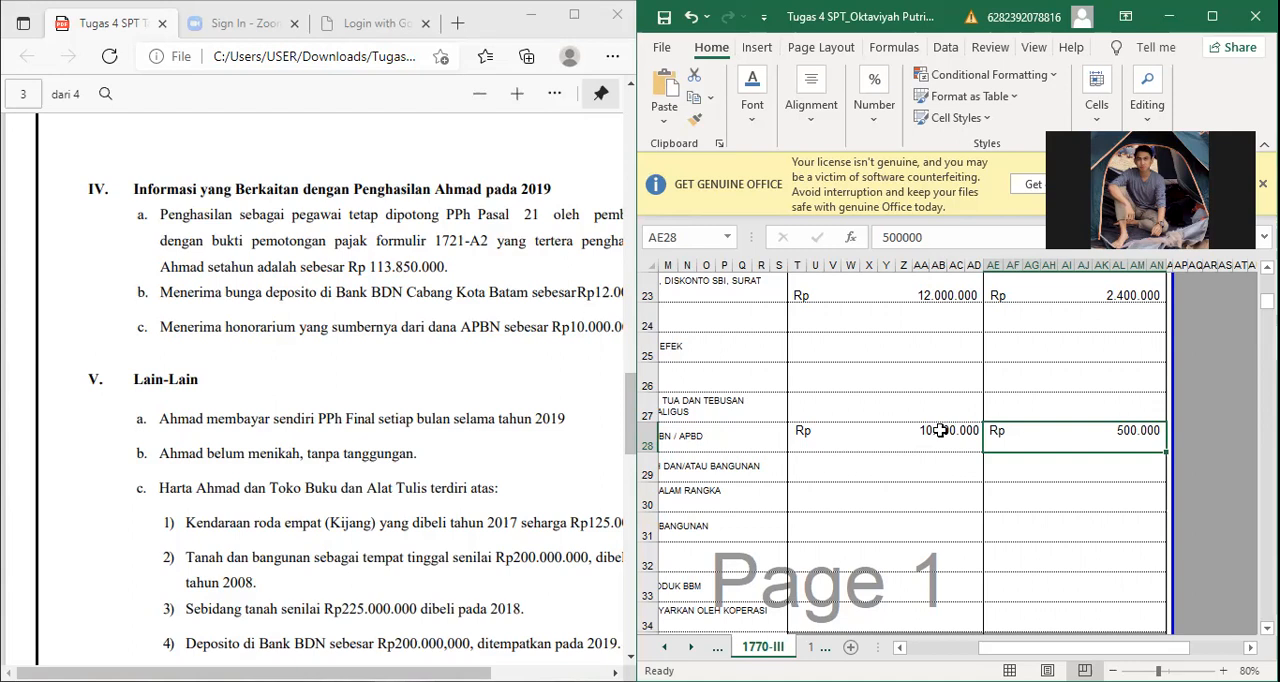
{"action": "scroll", "coordinate": [960, 427], "scroll_direction": "left", "scroll_amount": 4}
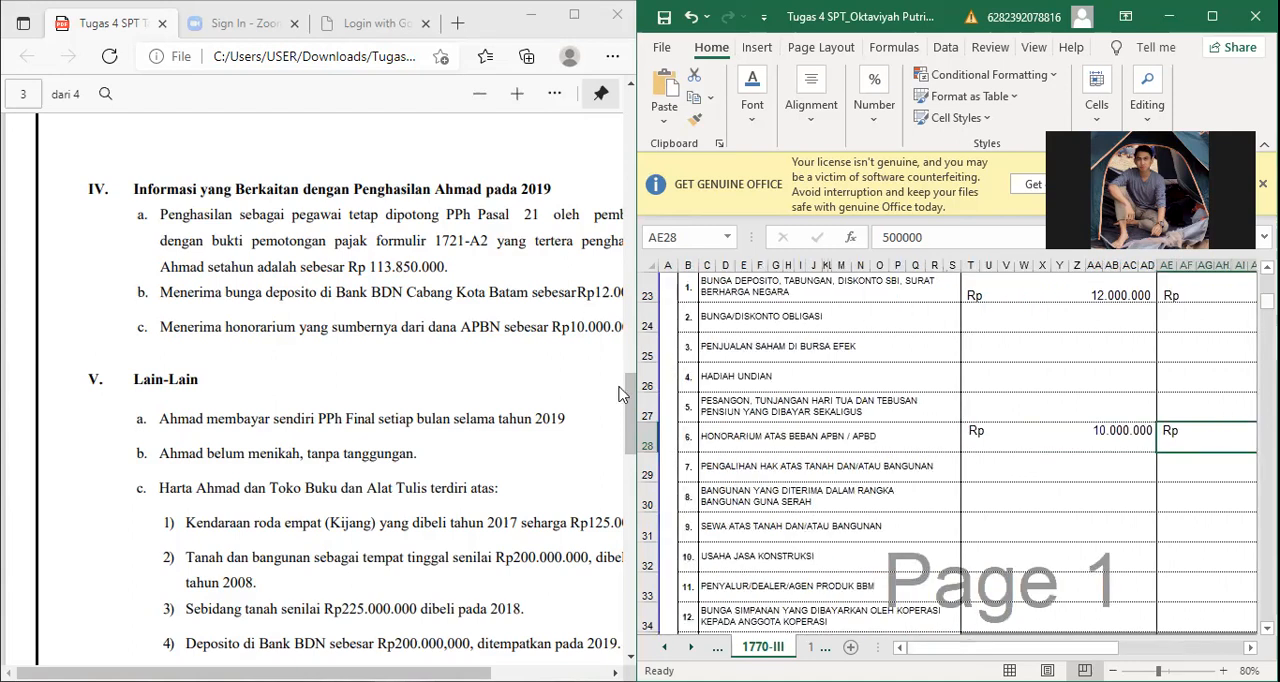
Step: Compare the gross amount of other final-taxed income in item 16 with the assignment's Penjualan figure and inspect its PPh Terutang formula
{"action": "scroll", "coordinate": [622, 437], "scroll_direction": "down", "scroll_amount": 3}
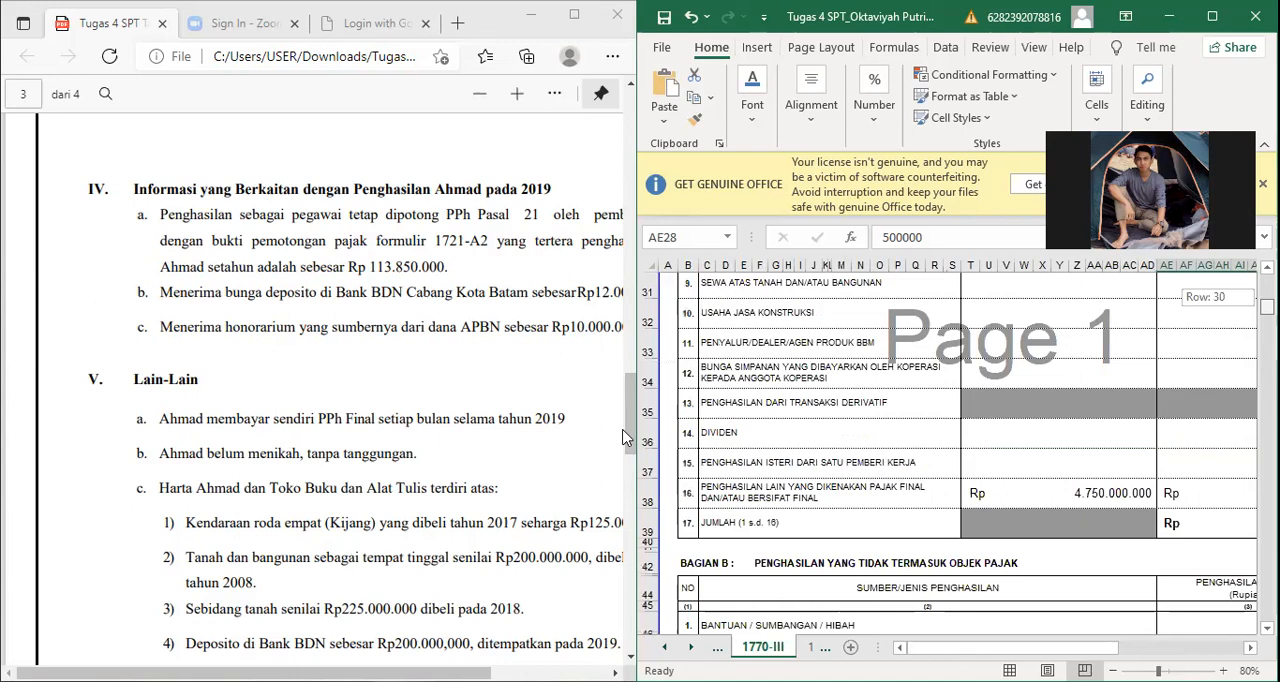
{"action": "scroll", "coordinate": [622, 437], "scroll_direction": "up", "scroll_amount": 1}
{"action": "scroll", "coordinate": [622, 437], "scroll_direction": "down", "scroll_amount": 1}
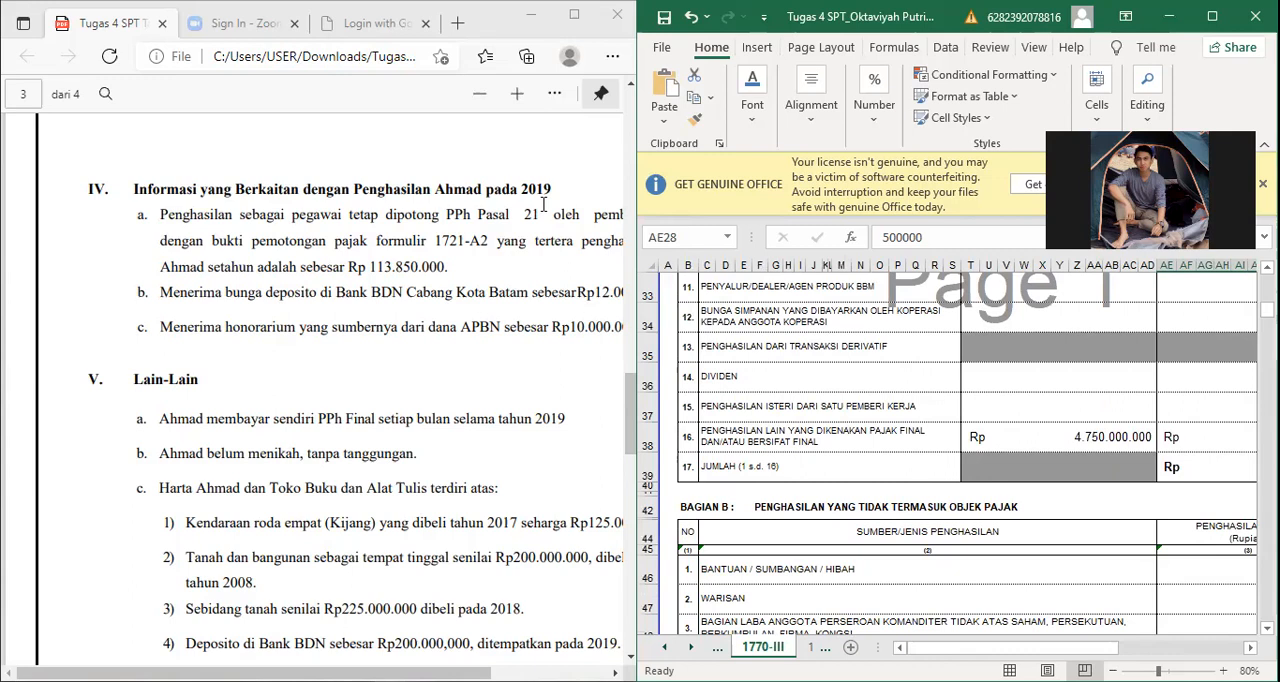
{"action": "left_click", "coordinate": [1058, 437]}
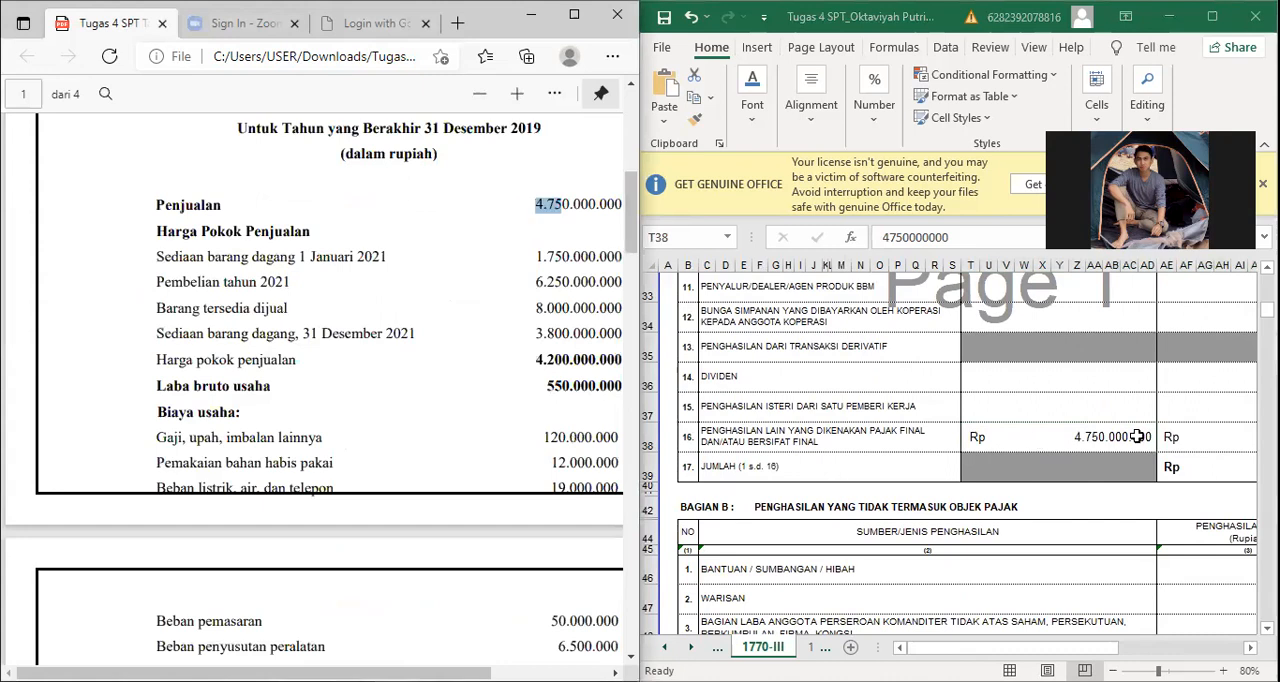
{"action": "left_click_drag", "start_coordinate": [561, 205], "coordinate": [588, 205]}
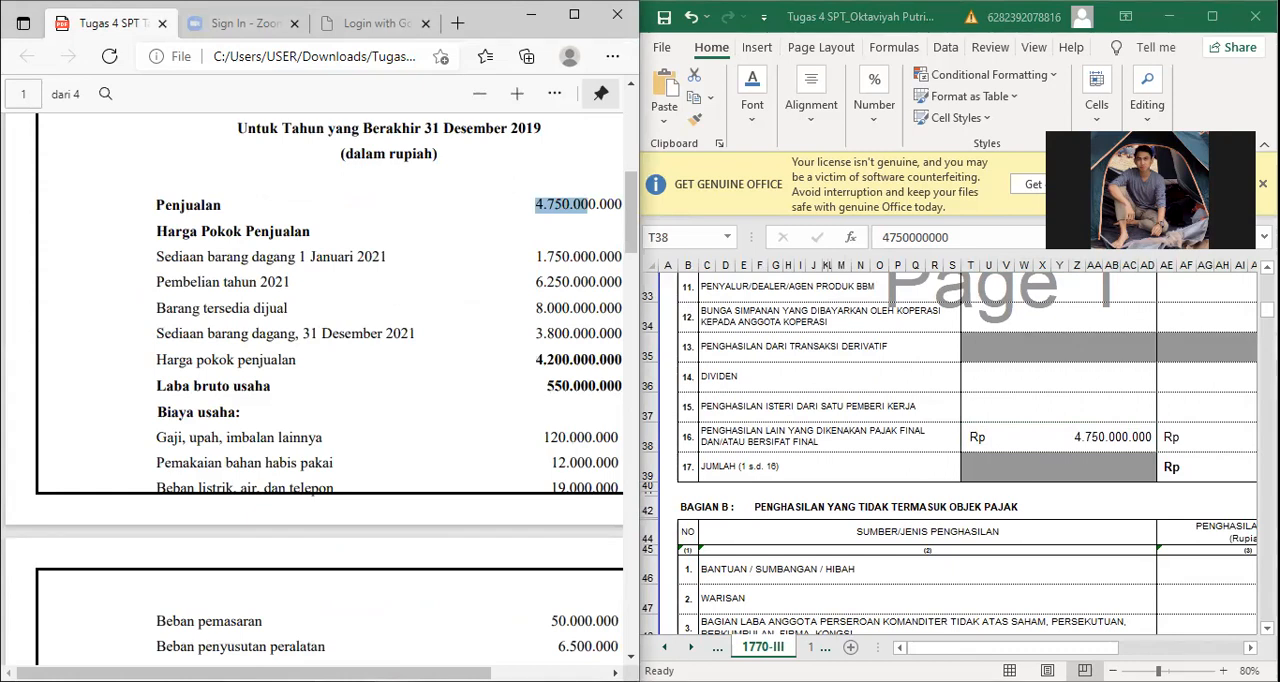
{"action": "left_click_drag", "start_coordinate": [1010, 647], "coordinate": [1085, 647]}
{"action": "left_click", "coordinate": [1060, 437]}
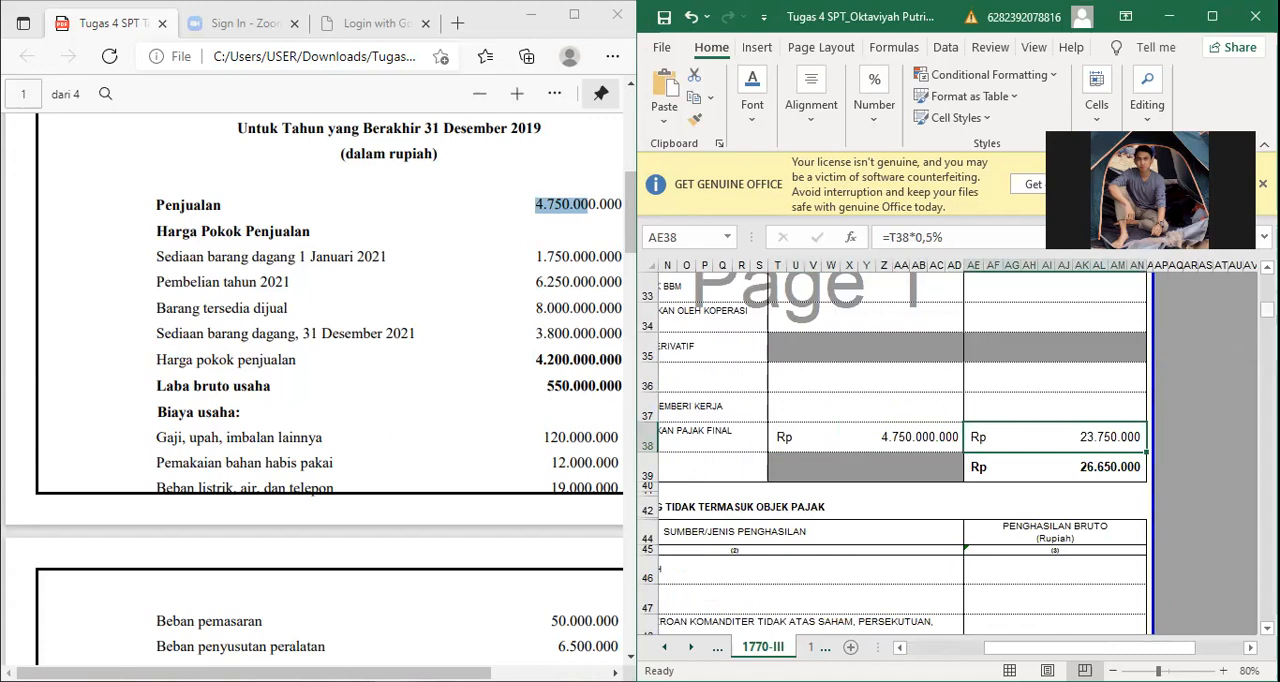
Step: Examine the Jumlah formula in item 17 and review the PPh Terutang entries that it sums in Bagian A
{"action": "scroll", "coordinate": [1060, 440], "scroll_direction": "up", "scroll_amount": 2}
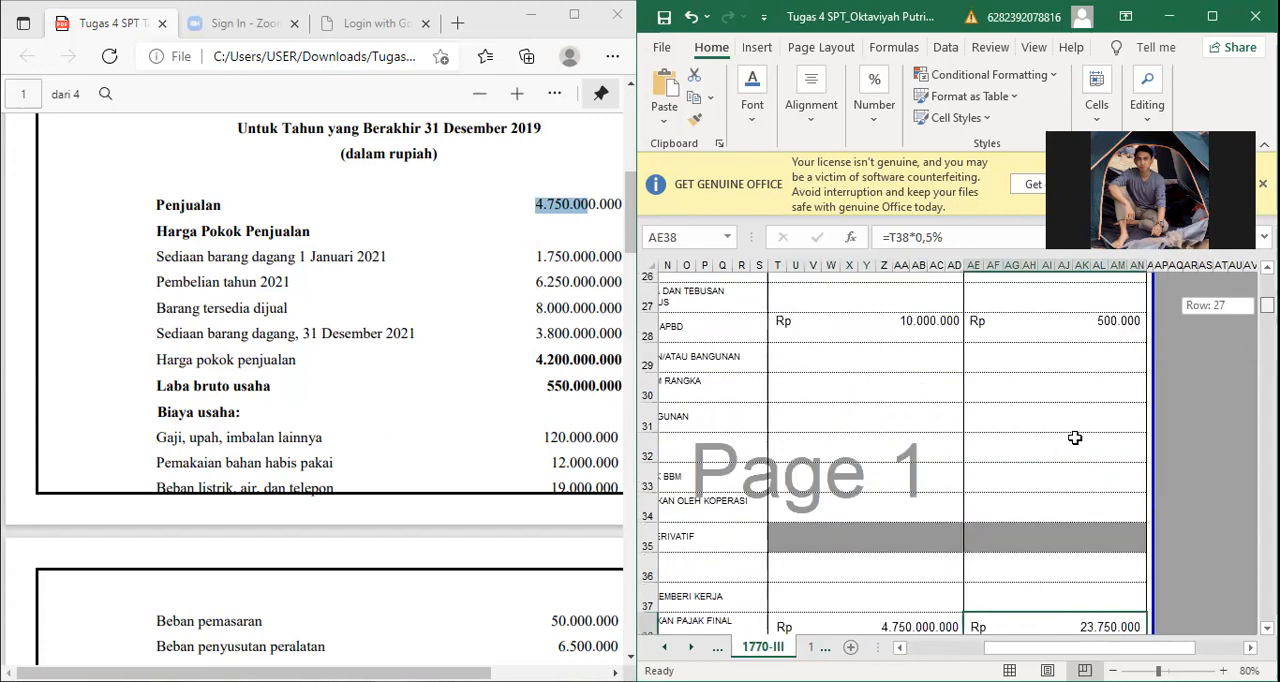
{"action": "scroll", "coordinate": [1075, 438], "scroll_direction": "down", "scroll_amount": 2}
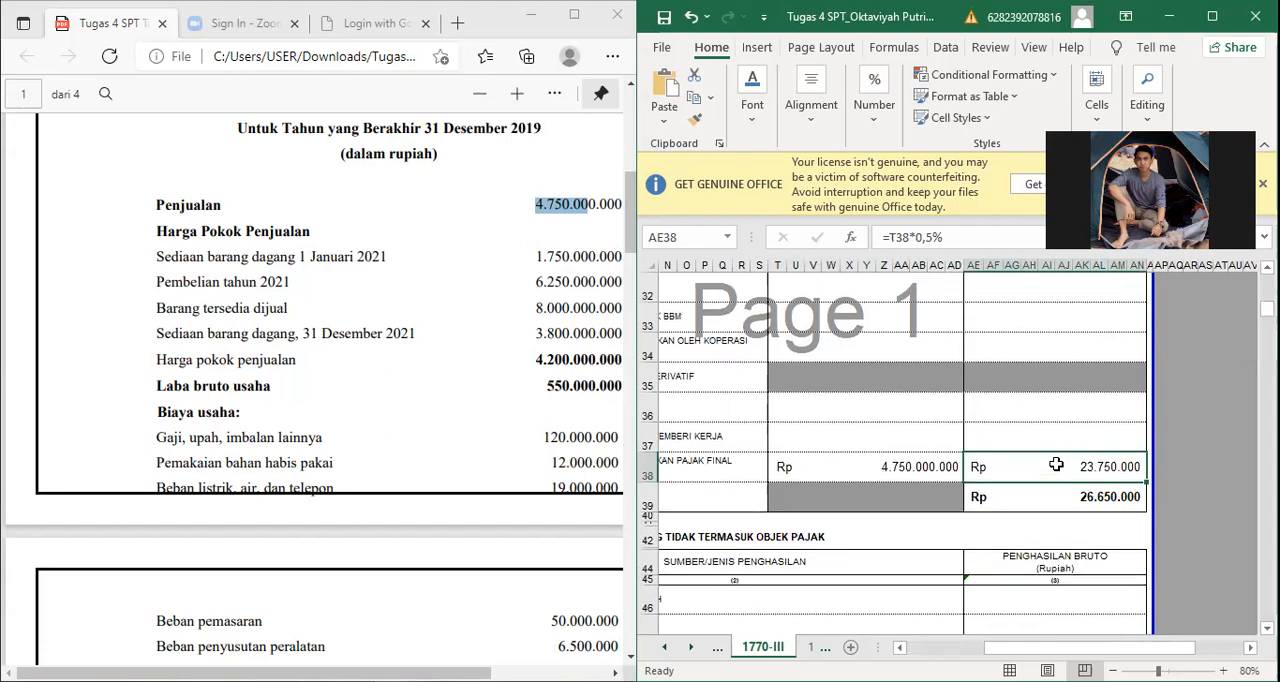
{"action": "left_click", "coordinate": [1012, 498]}
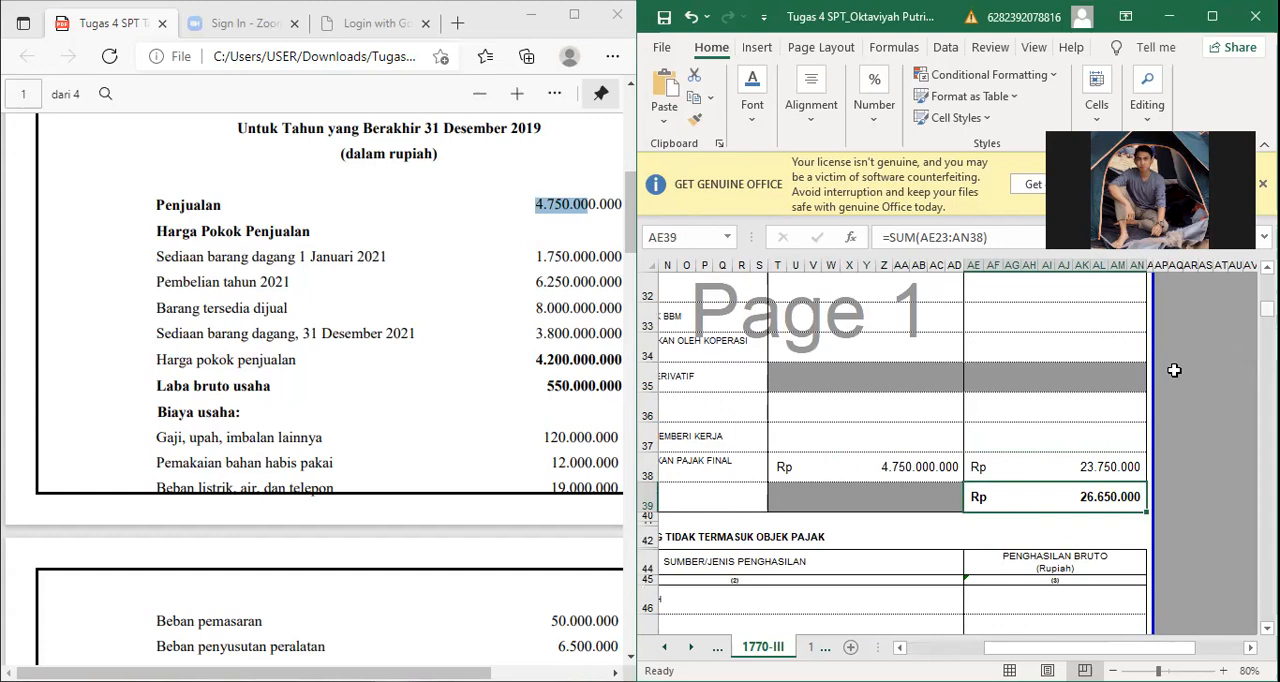
{"action": "scroll", "coordinate": [1174, 370], "scroll_direction": "up", "scroll_amount": 7}
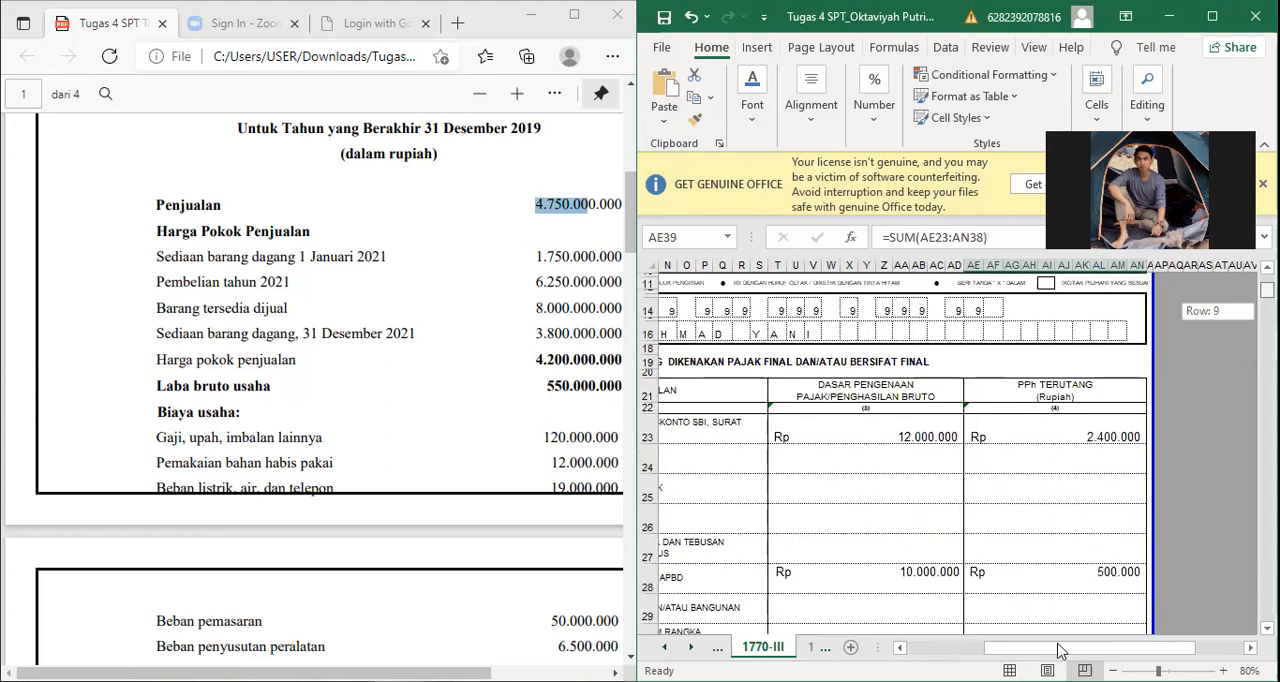
{"action": "left_click_drag", "start_coordinate": [1058, 650], "coordinate": [1183, 471]}
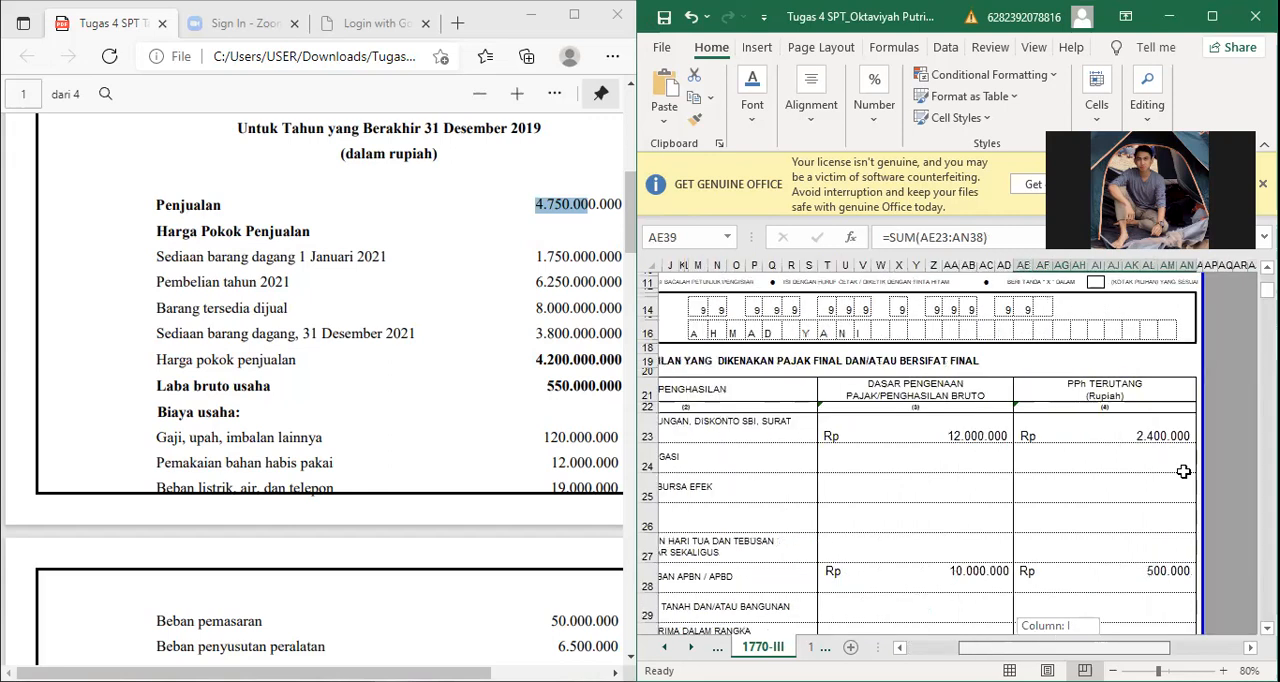
{"action": "left_click_drag", "start_coordinate": [1059, 643], "coordinate": [1079, 643]}
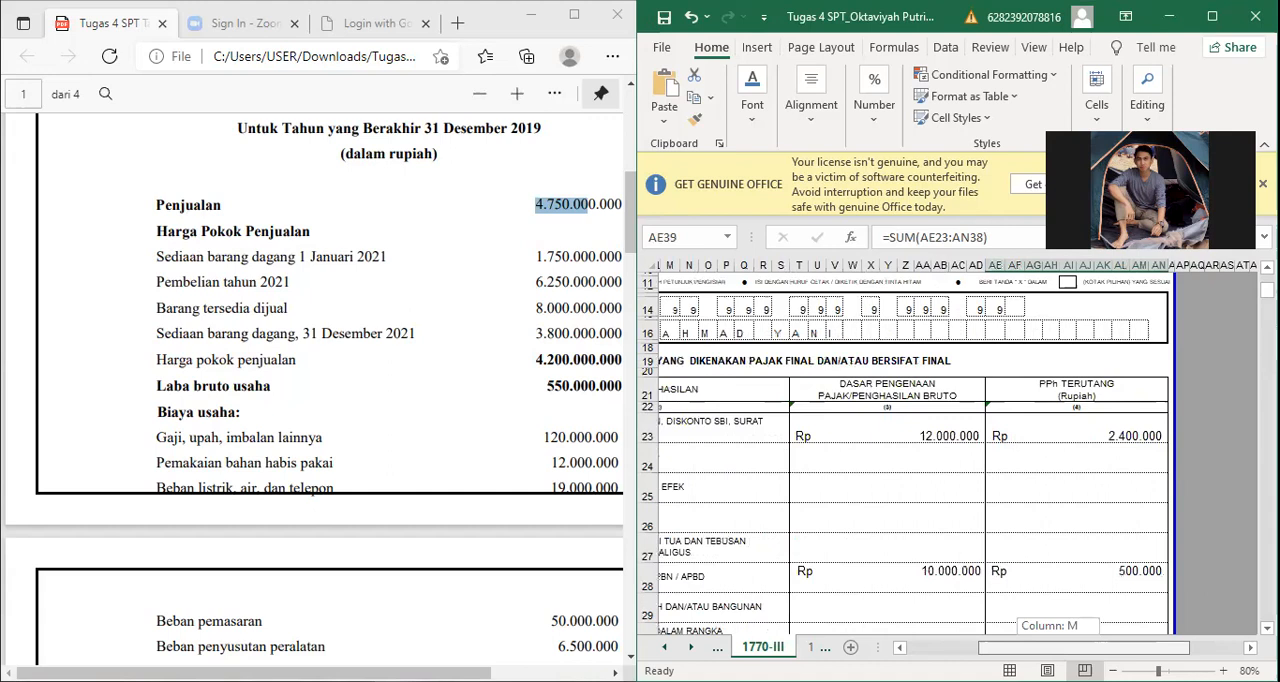
Step: Review the non-taxable income items in Bagian B and the spouse's separately taxed income in Bagian C of sheet 1770-III
{"action": "scroll", "coordinate": [1099, 484], "scroll_direction": "down", "scroll_amount": 7}
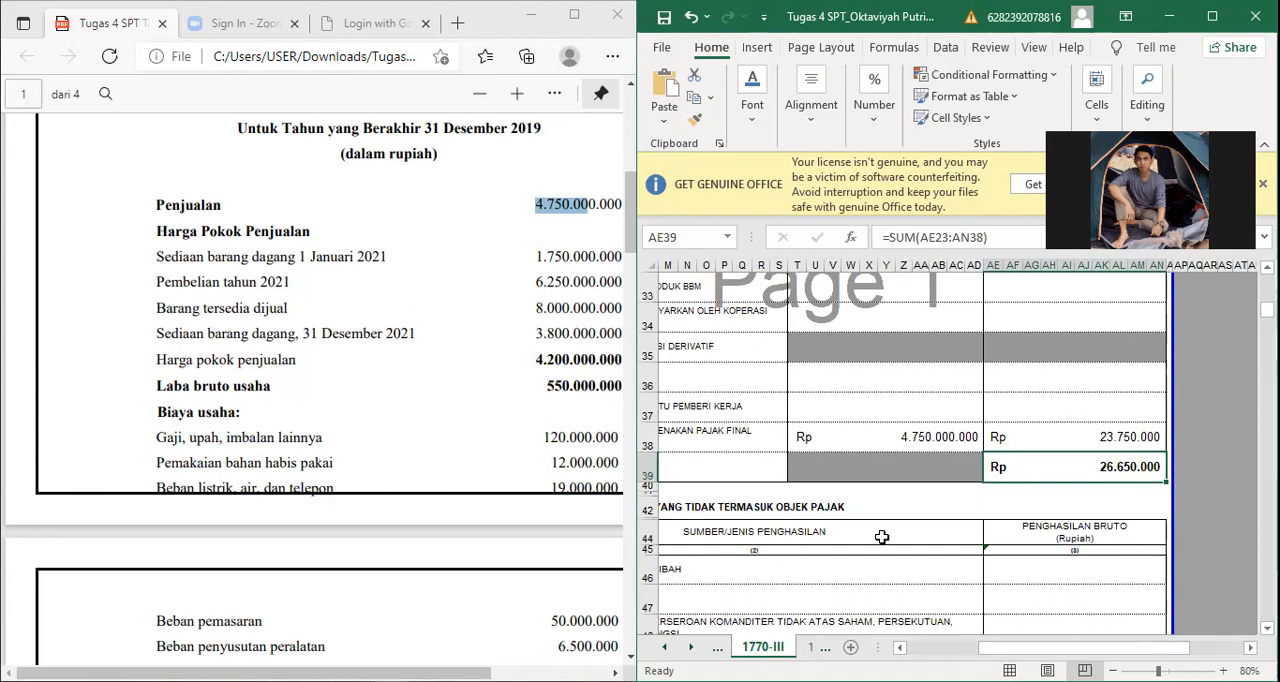
{"action": "key", "text": "Down"}
{"action": "key", "text": "Down"}
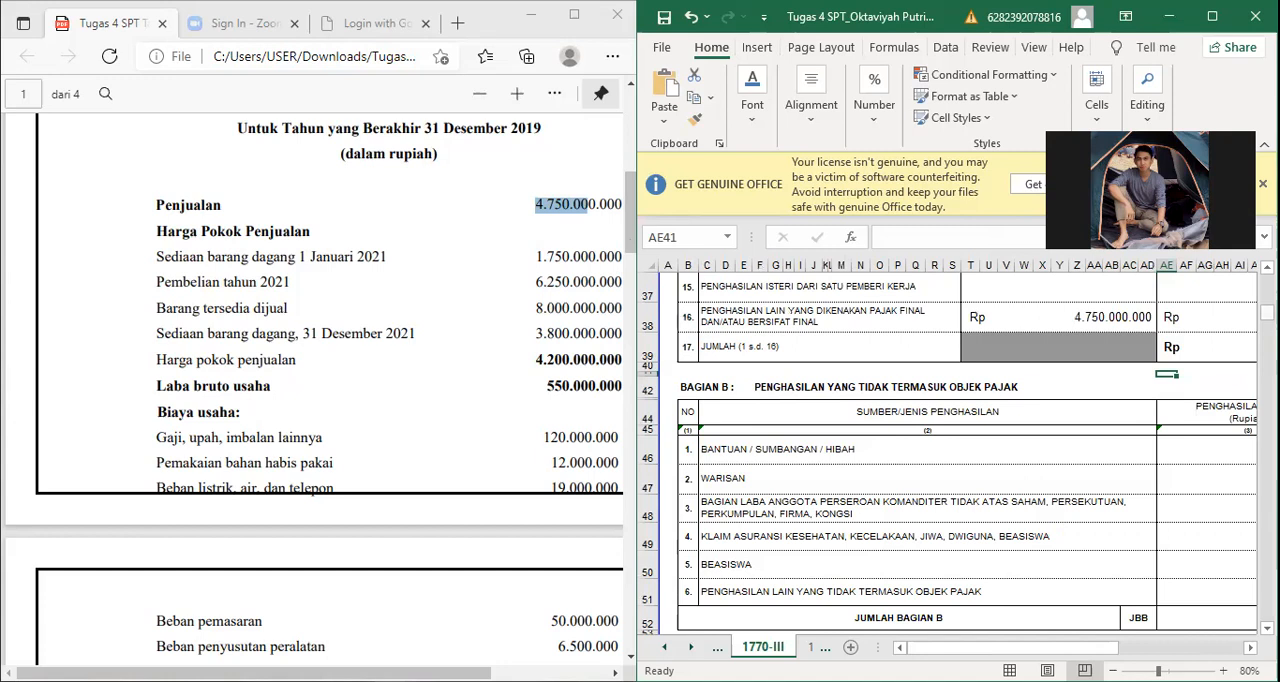
{"action": "left_click_drag", "start_coordinate": [1266, 312], "coordinate": [1266, 322]}
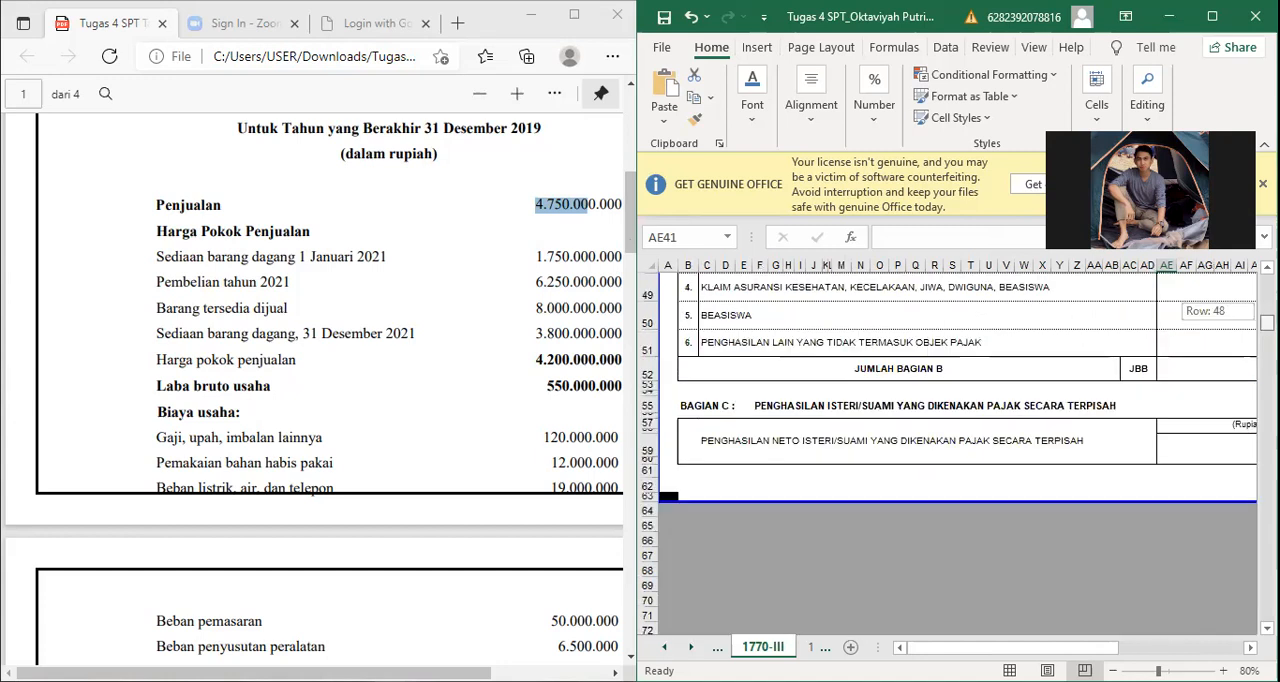
Step: Open sheet 1770-II and examine Bagian A's list of withholding parties, starting from its first row
{"action": "left_click", "coordinate": [669, 651]}
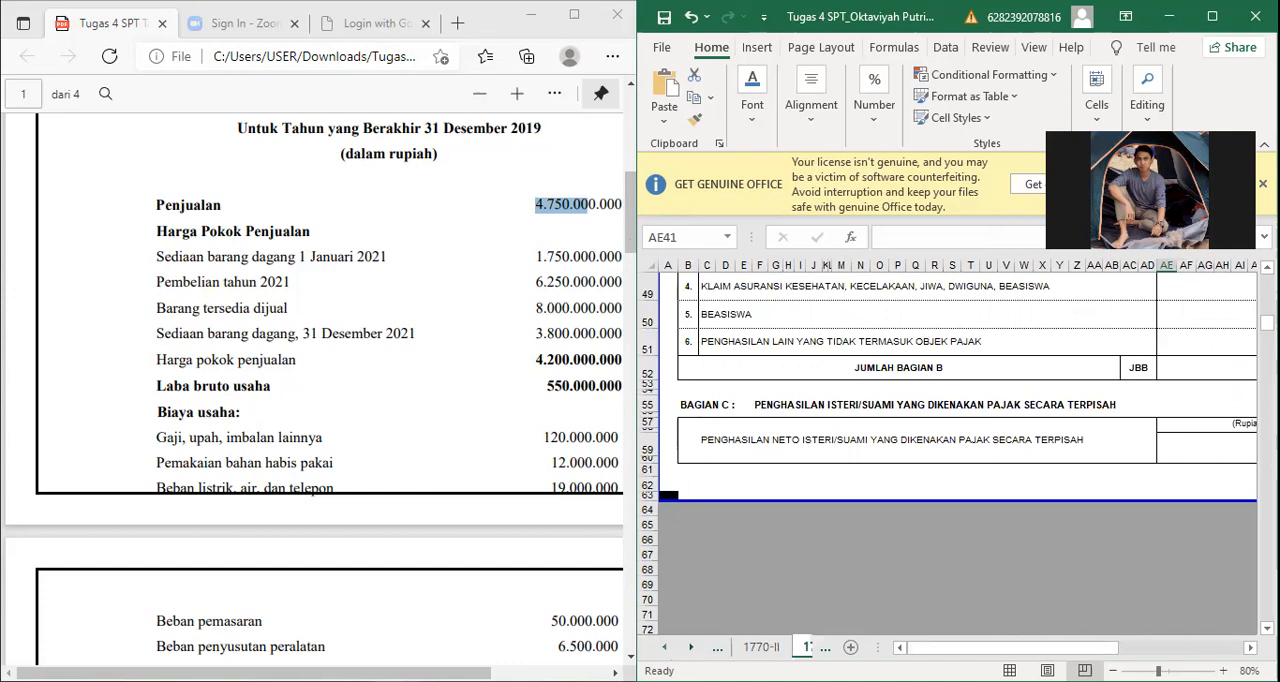
{"action": "left_click", "coordinate": [761, 647]}
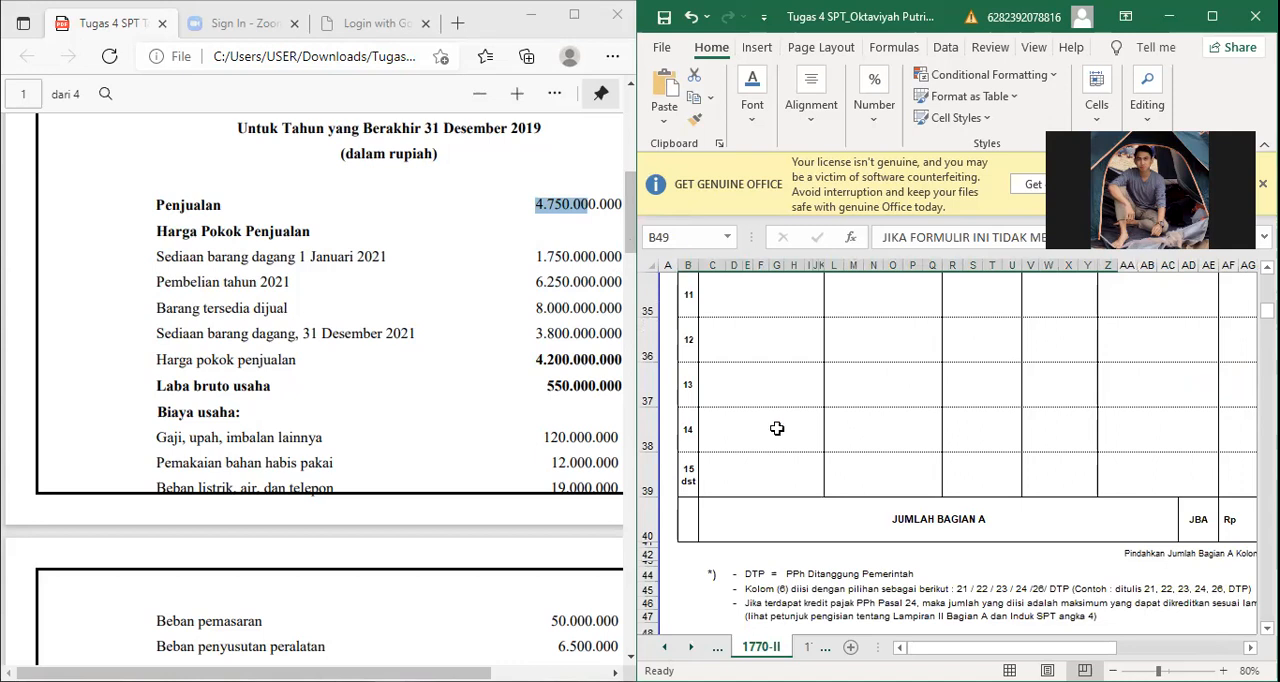
{"action": "scroll", "coordinate": [694, 456], "scroll_direction": "up", "scroll_amount": 10}
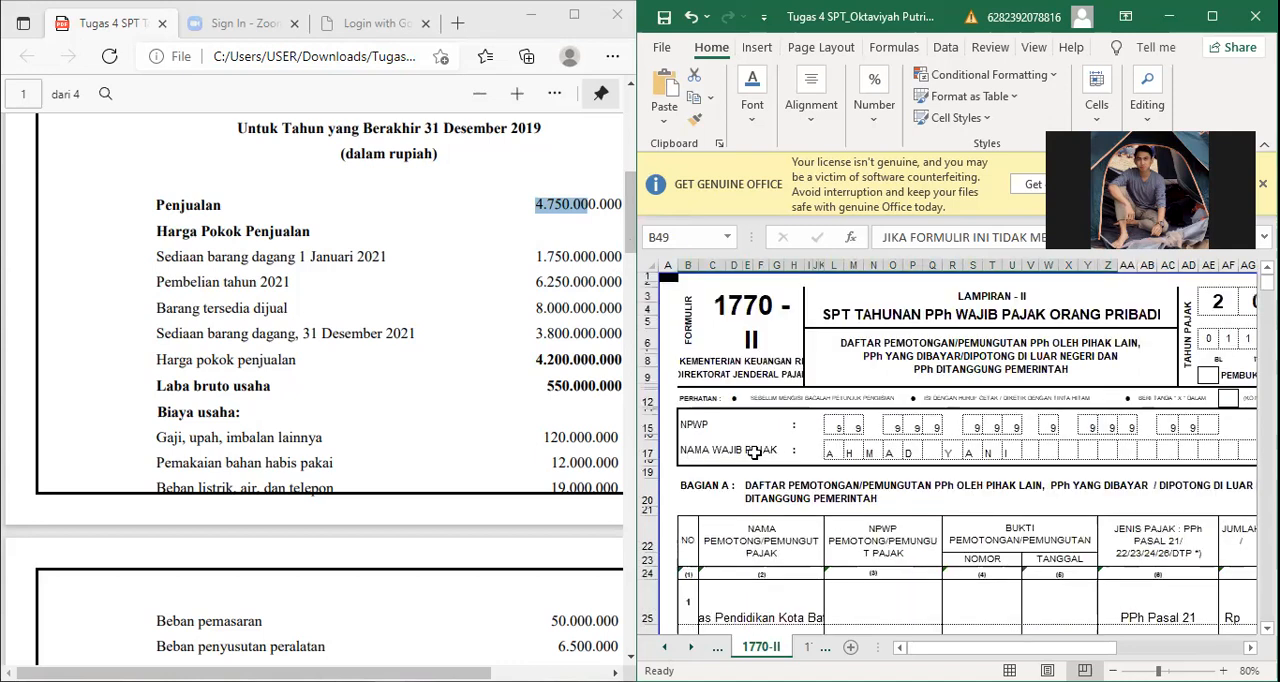
{"action": "key", "text": "Down"}
{"action": "left_click", "coordinate": [990, 609]}
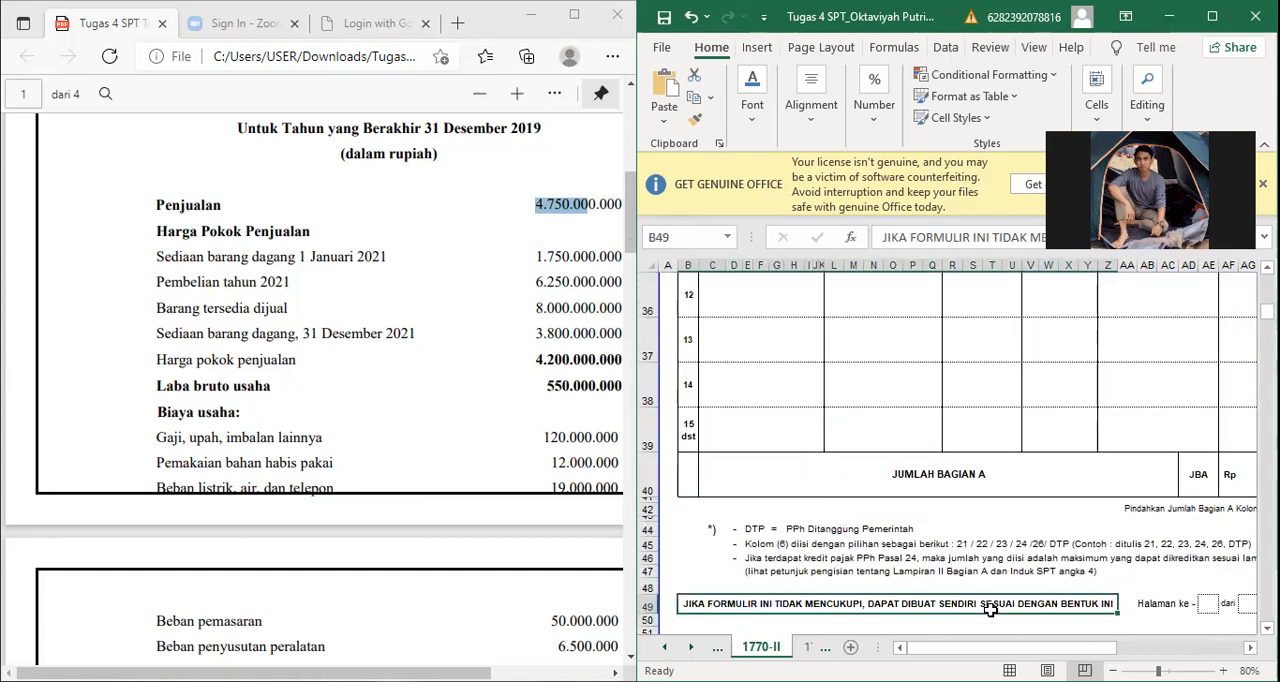
{"action": "key", "text": "Up"}
{"action": "key", "text": "Up"}
{"action": "key", "text": "Up"}
{"action": "key", "text": "Up"}
{"action": "key", "text": "Up"}
{"action": "key", "text": "Up"}
{"action": "key", "text": "Up"}
{"action": "key", "text": "Up"}
{"action": "key", "text": "Up"}
{"action": "key", "text": "Up"}
{"action": "key", "text": "Up"}
{"action": "key", "text": "Up"}
{"action": "key", "text": "Up"}
{"action": "key", "text": "Up"}
{"action": "key", "text": "Up"}
{"action": "key", "text": "Up"}
{"action": "key", "text": "Up"}
{"action": "key", "text": "Up"}
{"action": "key", "text": "Up"}
{"action": "key", "text": "Up"}
{"action": "key", "text": "Up"}
{"action": "key", "text": "Up"}
{"action": "key", "text": "Up"}
{"action": "key", "text": "Up"}
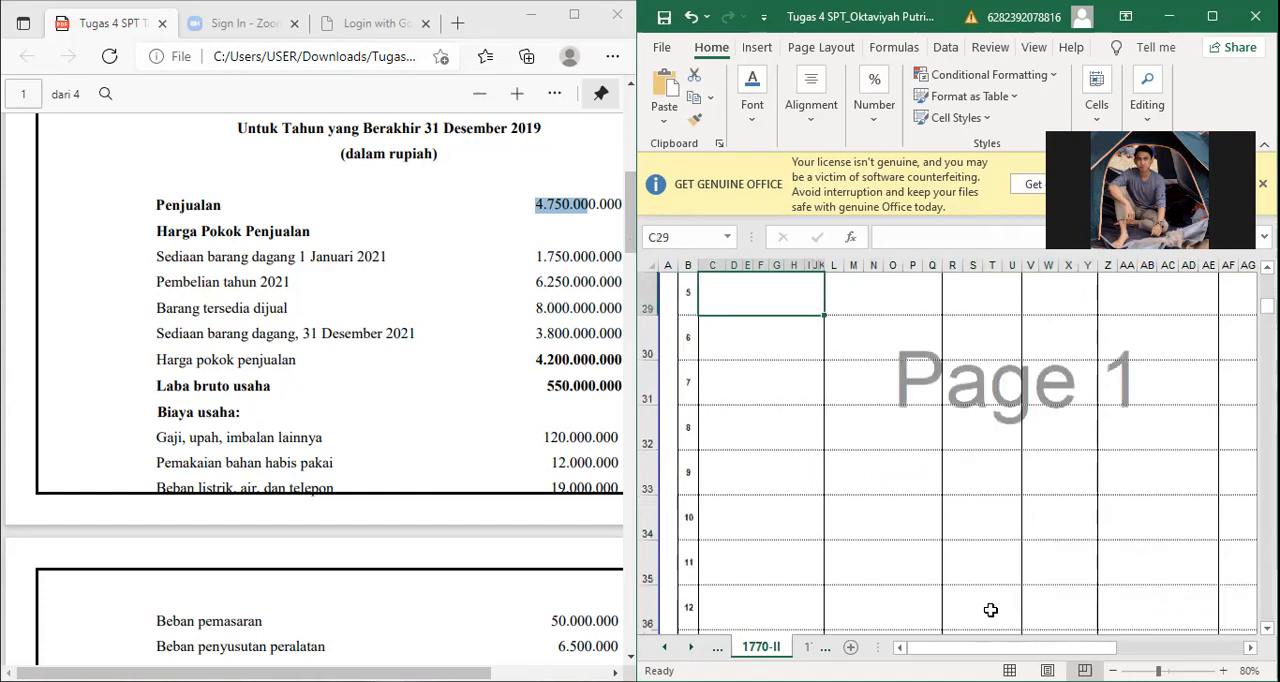
{"action": "key", "text": "Up"}
{"action": "key", "text": "Up"}
{"action": "key", "text": "Up"}
{"action": "key", "text": "Up"}
{"action": "key", "text": "Up"}
{"action": "key", "text": "Up"}
{"action": "key", "text": "Up"}
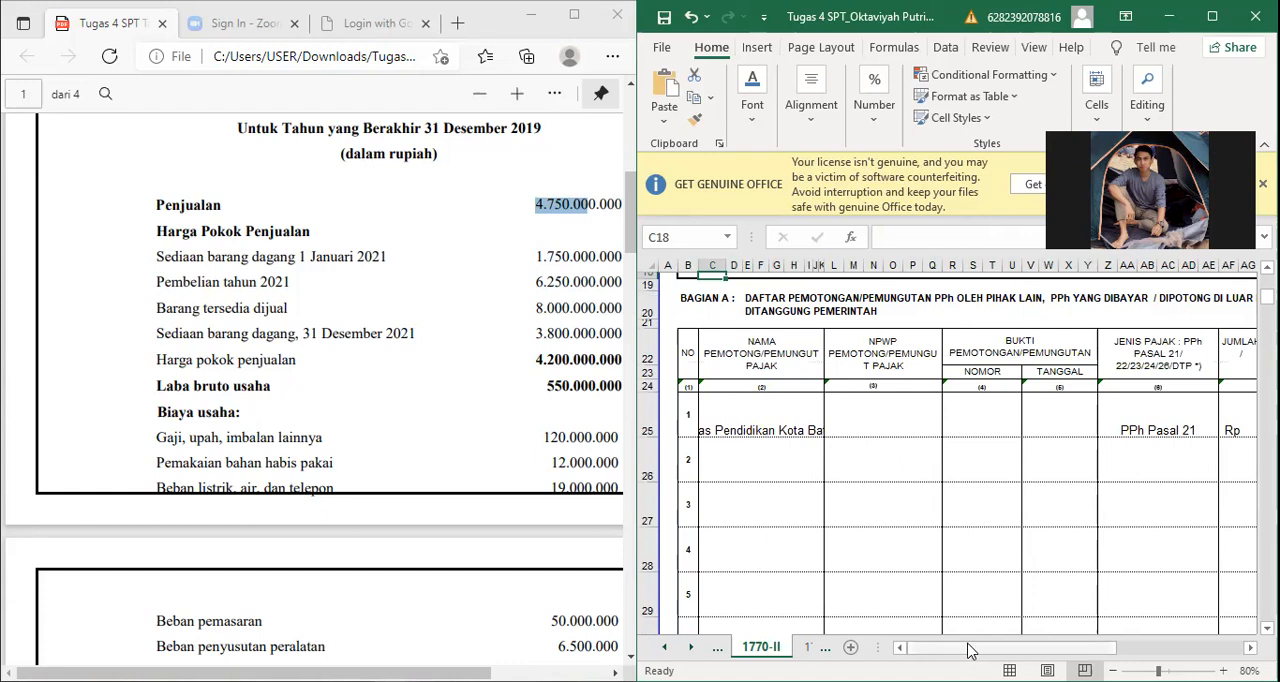
Step: Compare the PPh Pasal 21 amount in row 1 and Jumlah Bagian A of 1770-II with the assignment's PPh Pasal 21 atas gaji
{"action": "left_click_drag", "start_coordinate": [968, 650], "coordinate": [722, 417]}
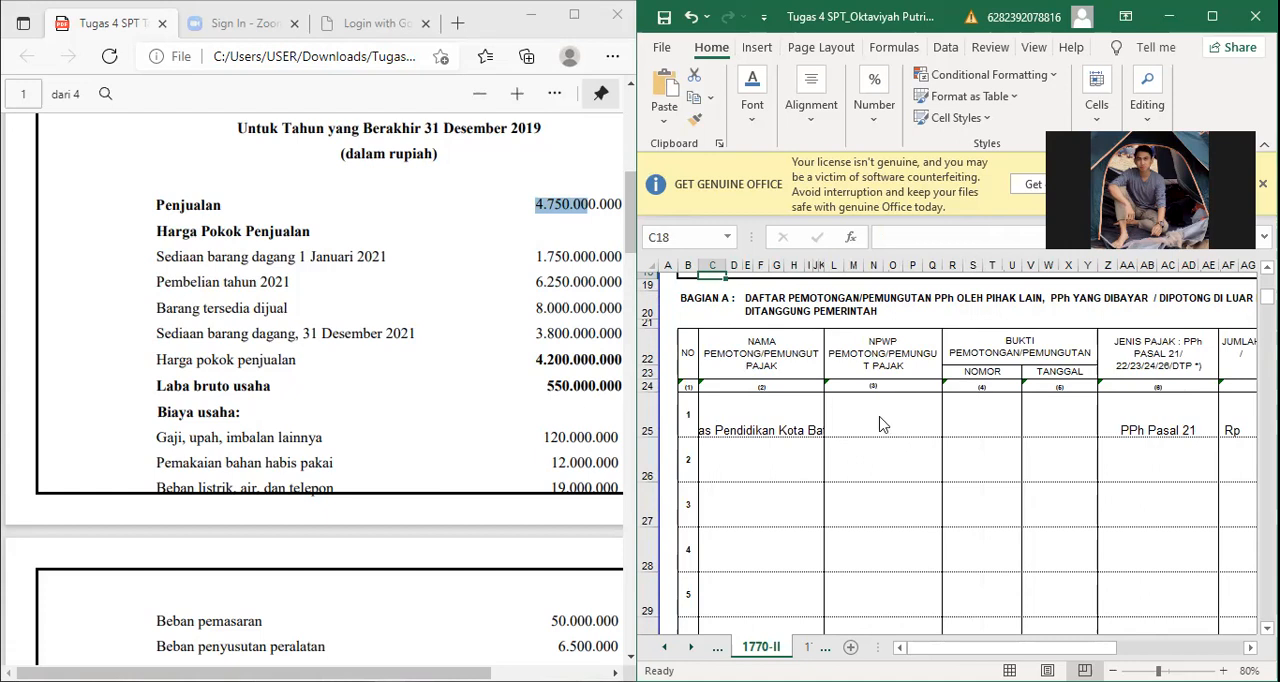
{"action": "scroll", "coordinate": [315, 390], "scroll_direction": "down", "scroll_amount": 1}
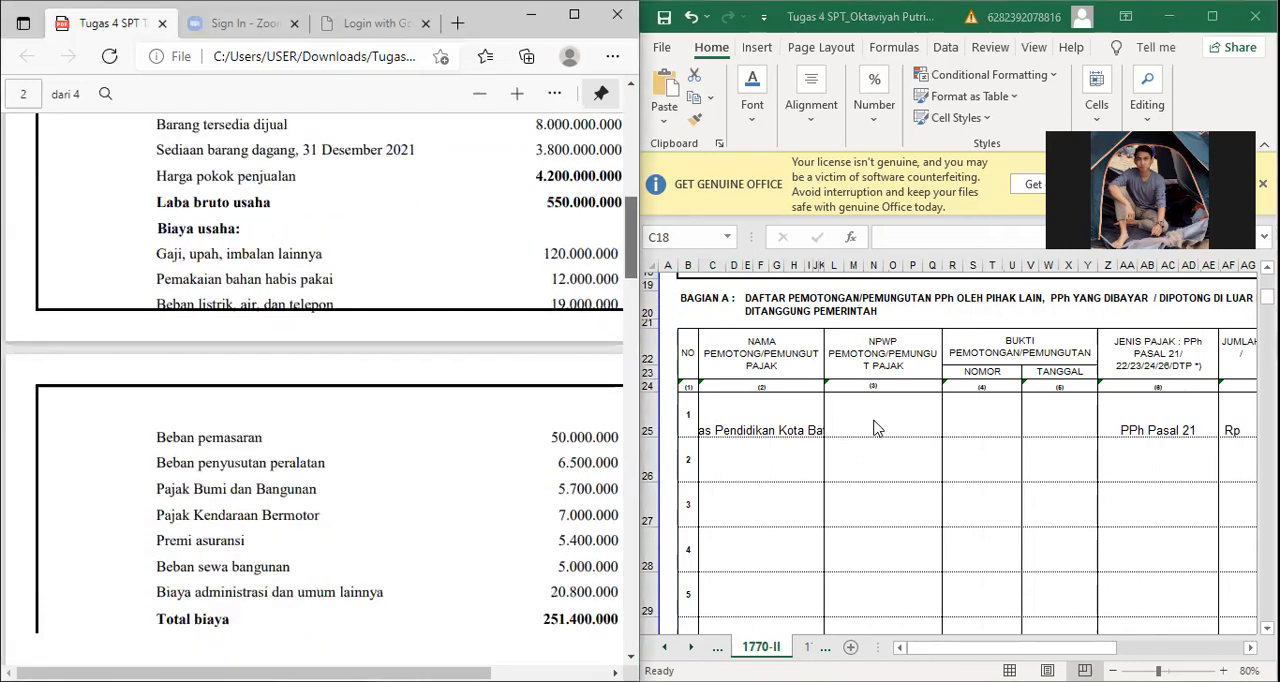
{"action": "scroll", "coordinate": [315, 390], "scroll_direction": "down", "scroll_amount": 2}
{"action": "scroll", "coordinate": [315, 390], "scroll_direction": "up", "scroll_amount": 1}
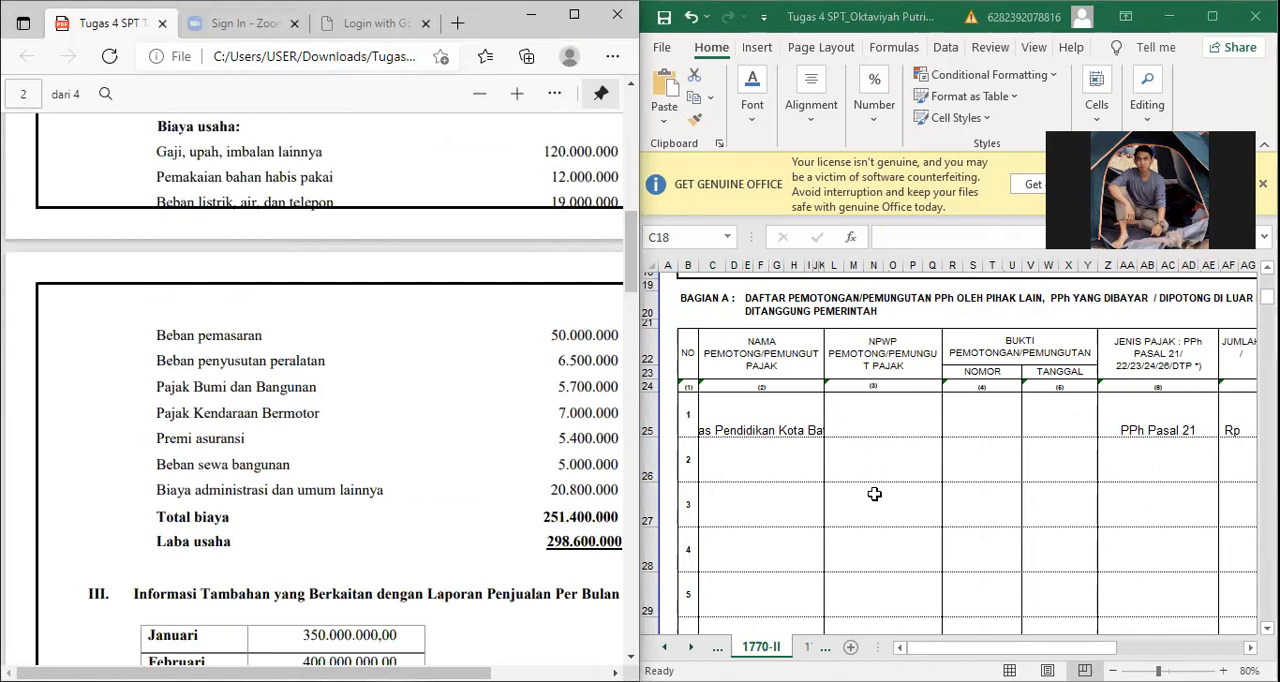
{"action": "left_click", "coordinate": [1075, 647]}
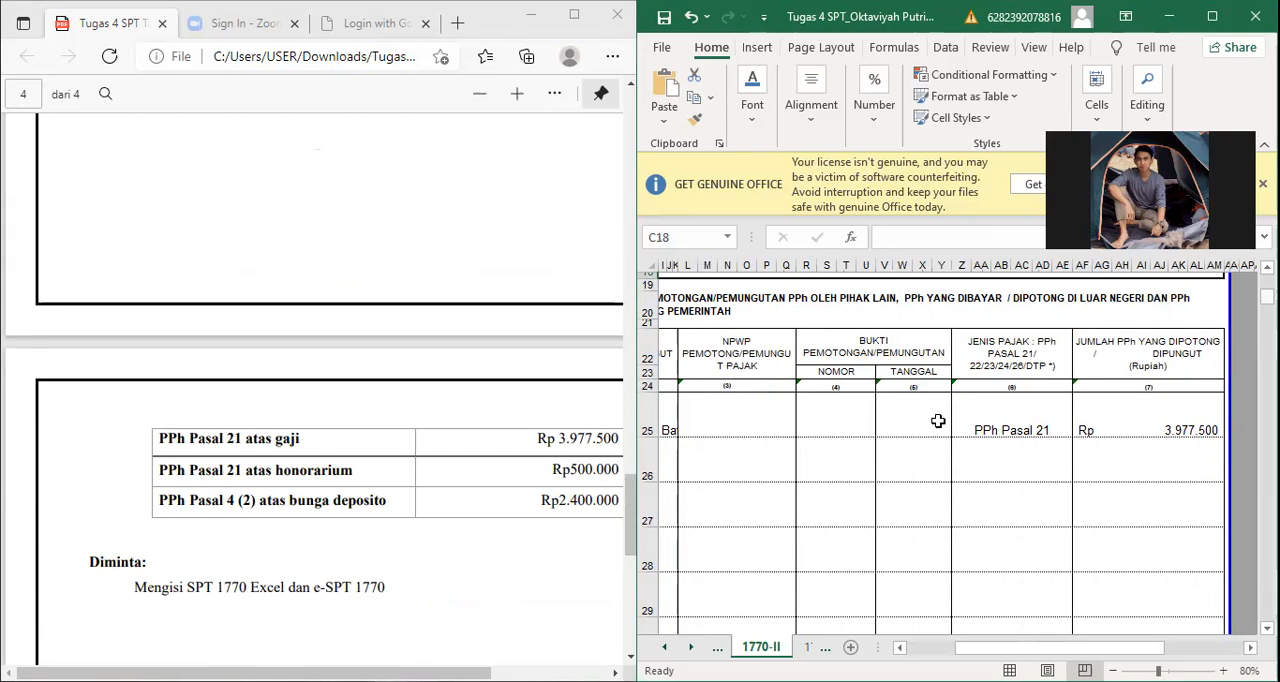
{"action": "scroll", "coordinate": [938, 422], "scroll_direction": "down", "scroll_amount": 5}
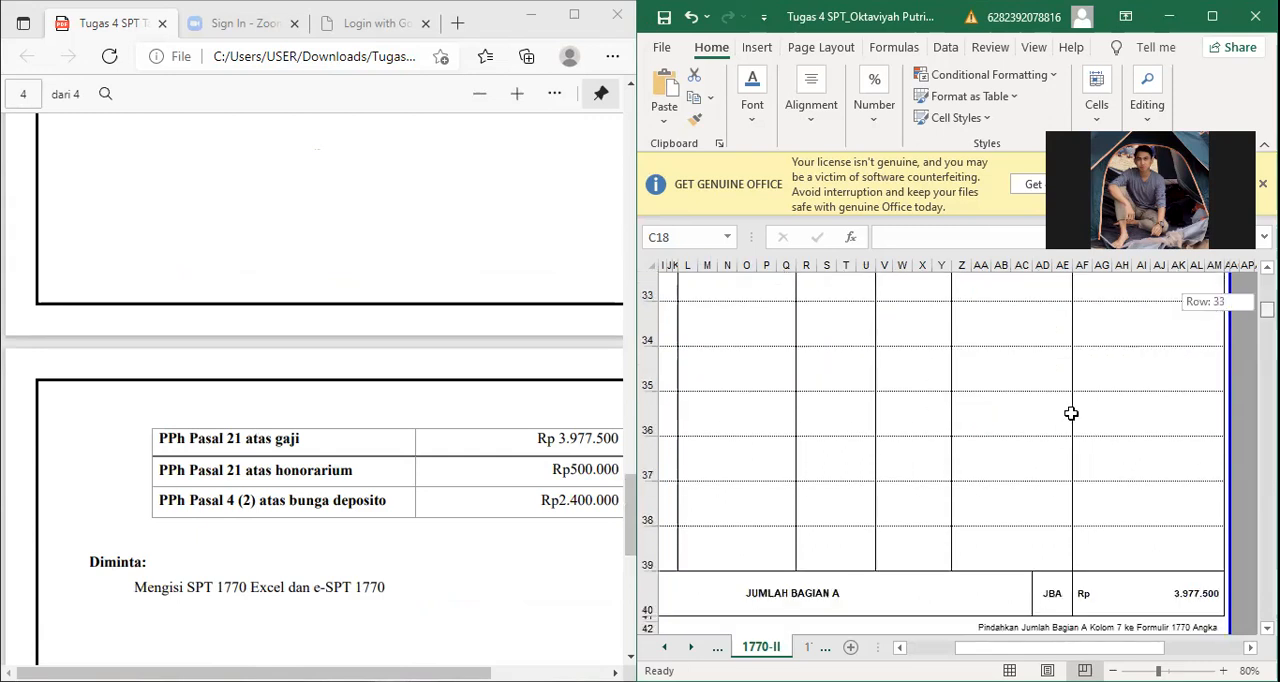
{"action": "scroll", "coordinate": [1102, 384], "scroll_direction": "down", "scroll_amount": 2}
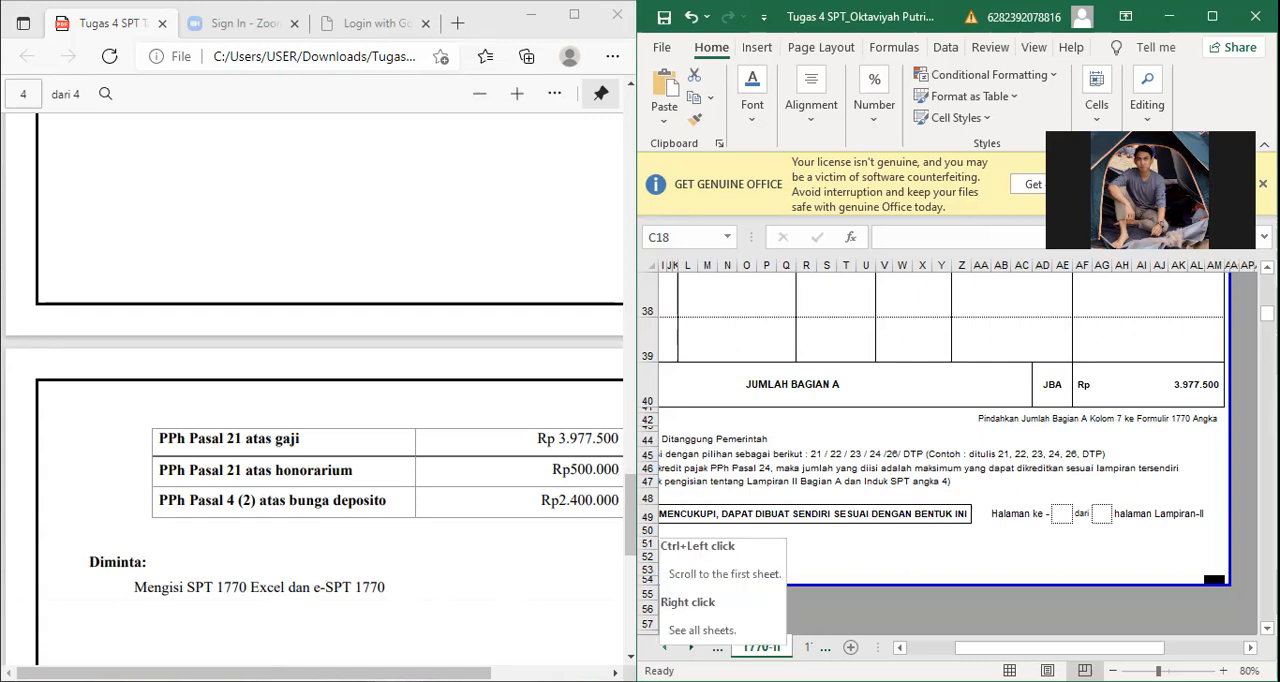
Step: Open the main form sheet 1770 and review the net income, taxable income and PPh Terutang items in sections A to C
{"action": "left_click", "coordinate": [665, 648]}
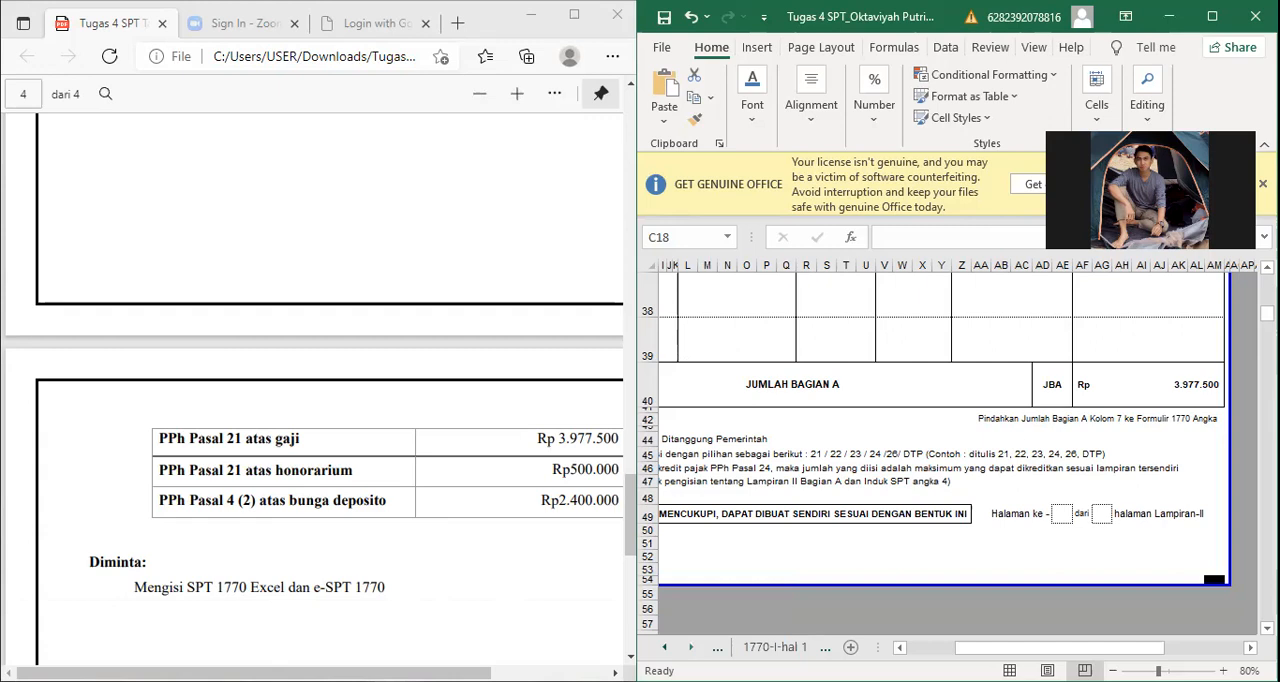
{"action": "left_click", "coordinate": [717, 648]}
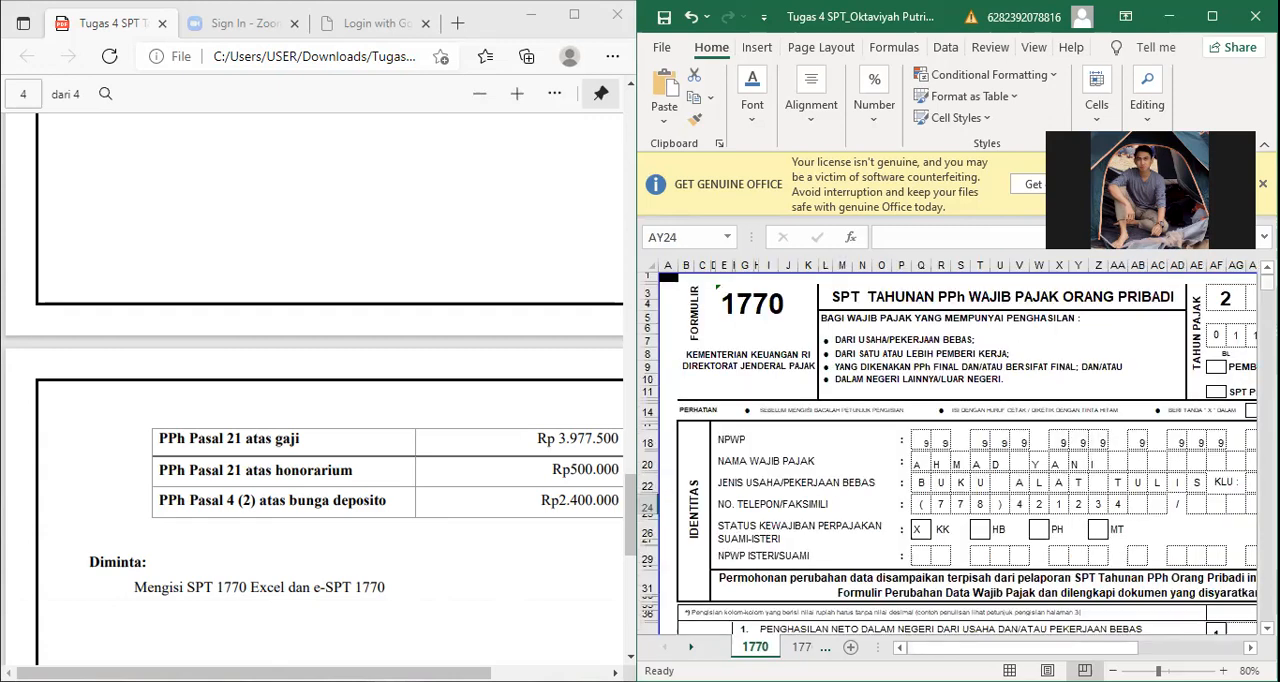
{"action": "left_click_drag", "start_coordinate": [1267, 284], "coordinate": [1267, 307]}
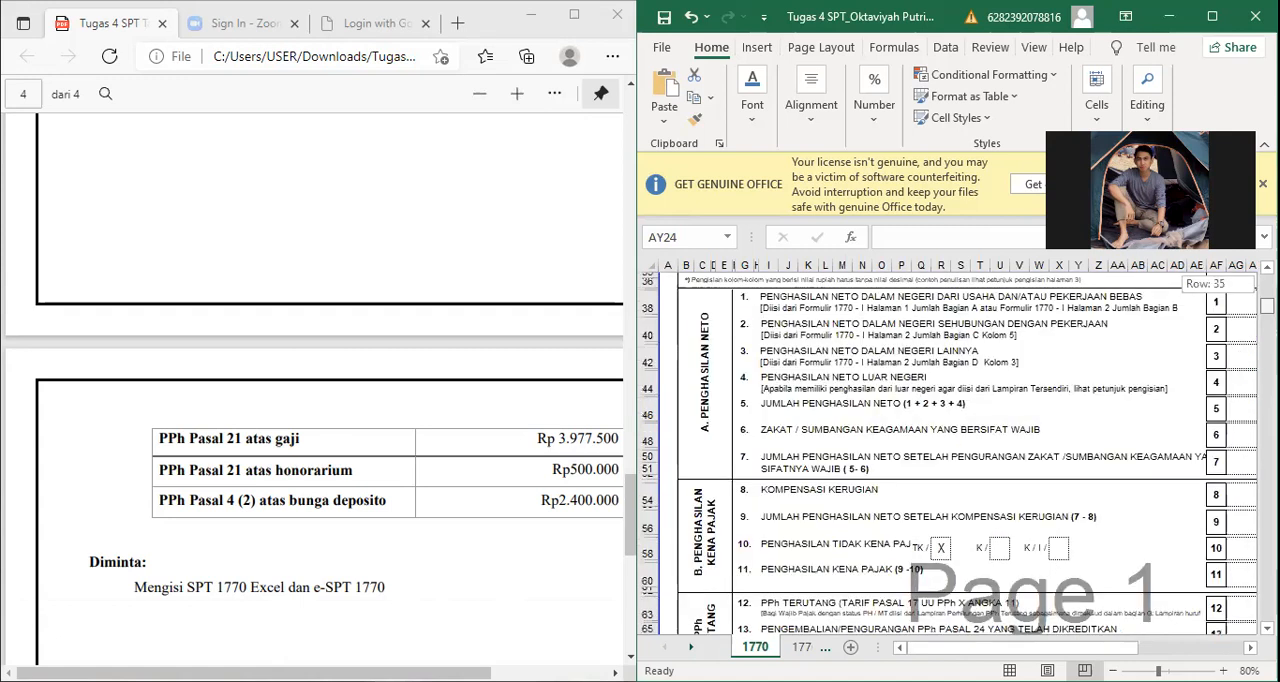
{"action": "scroll", "coordinate": [966, 452], "scroll_direction": "up", "scroll_amount": 1}
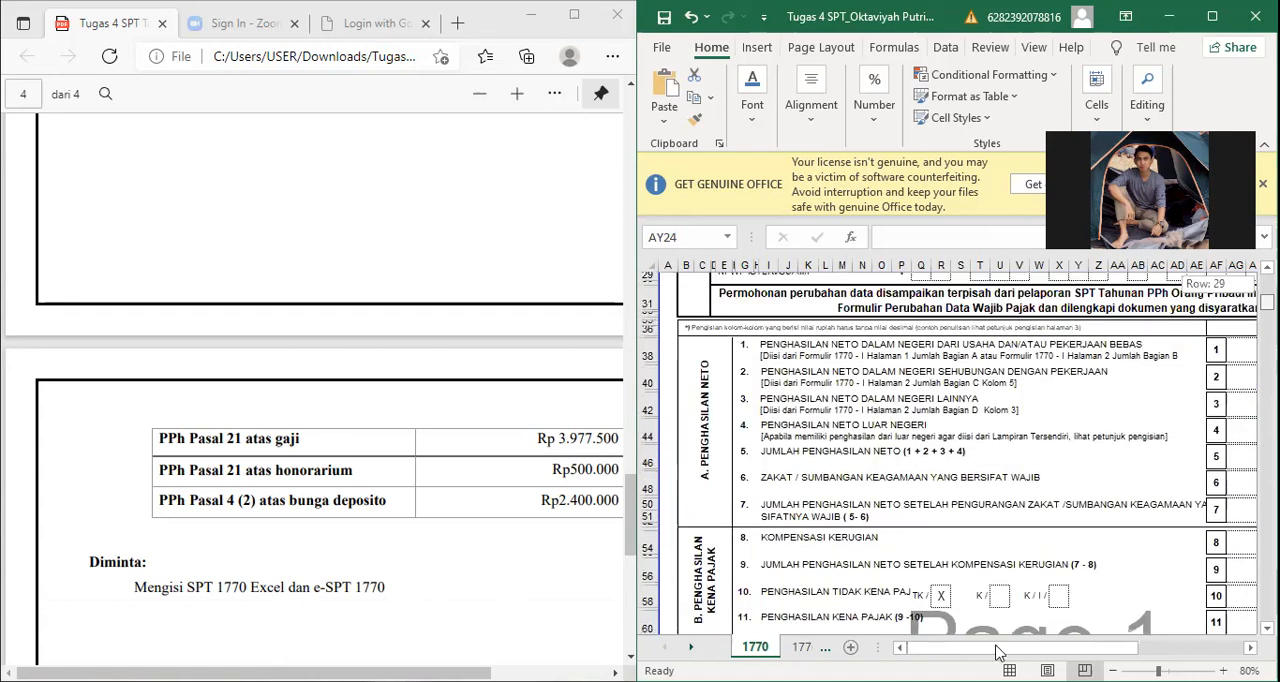
{"action": "scroll", "coordinate": [1009, 649], "scroll_direction": "down", "scroll_amount": 1}
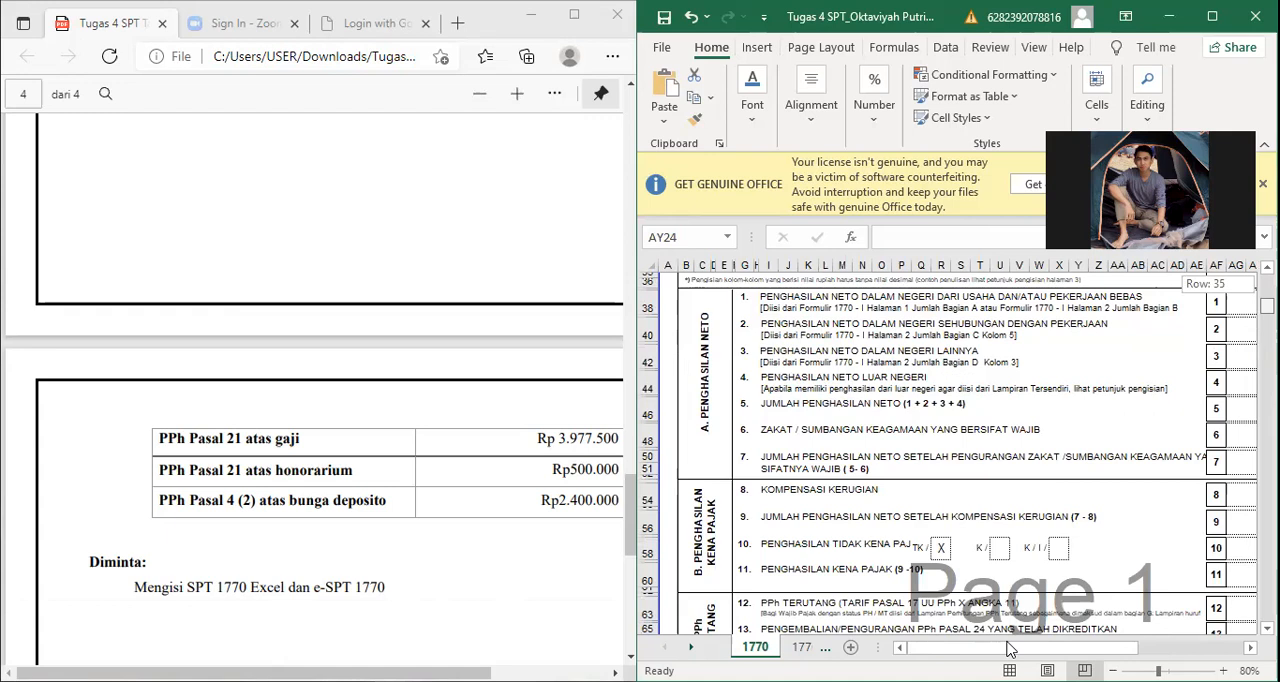
{"action": "scroll", "coordinate": [1009, 649], "scroll_direction": "down", "scroll_amount": 5}
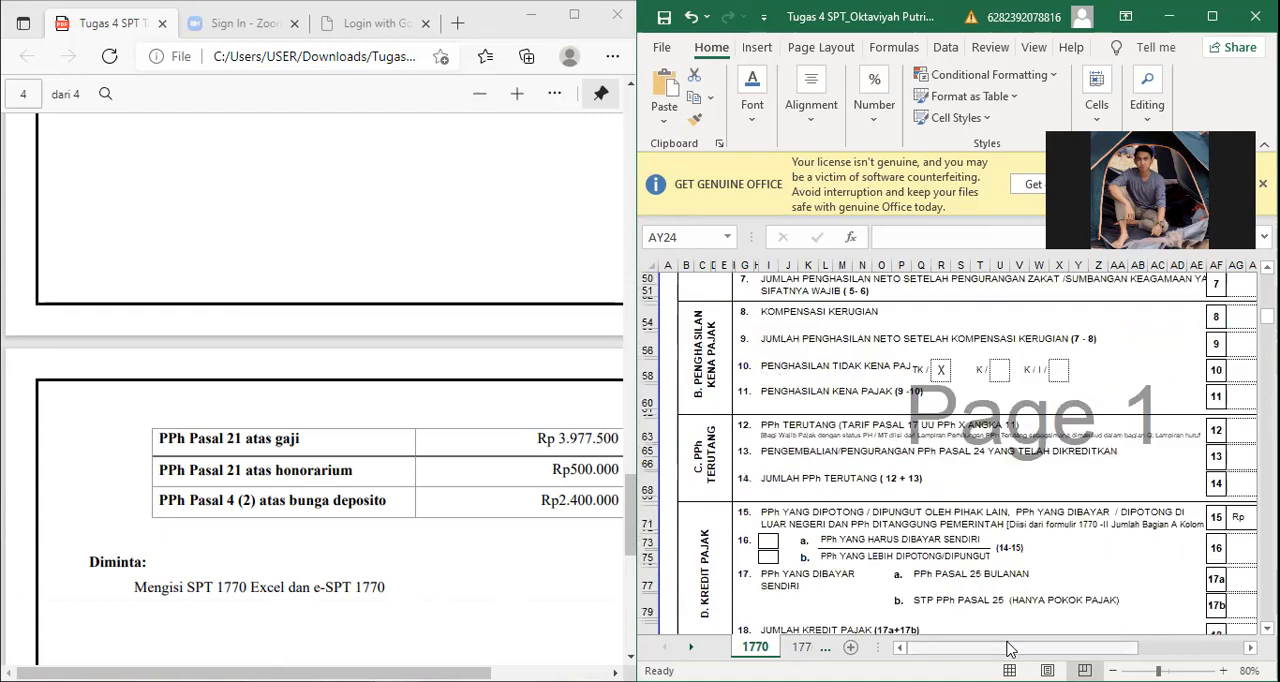
Step: Check the amount in item 15 of section D on sheet 1770 and inspect the formula behind it
{"action": "scroll", "coordinate": [1009, 649], "scroll_direction": "right", "scroll_amount": 3}
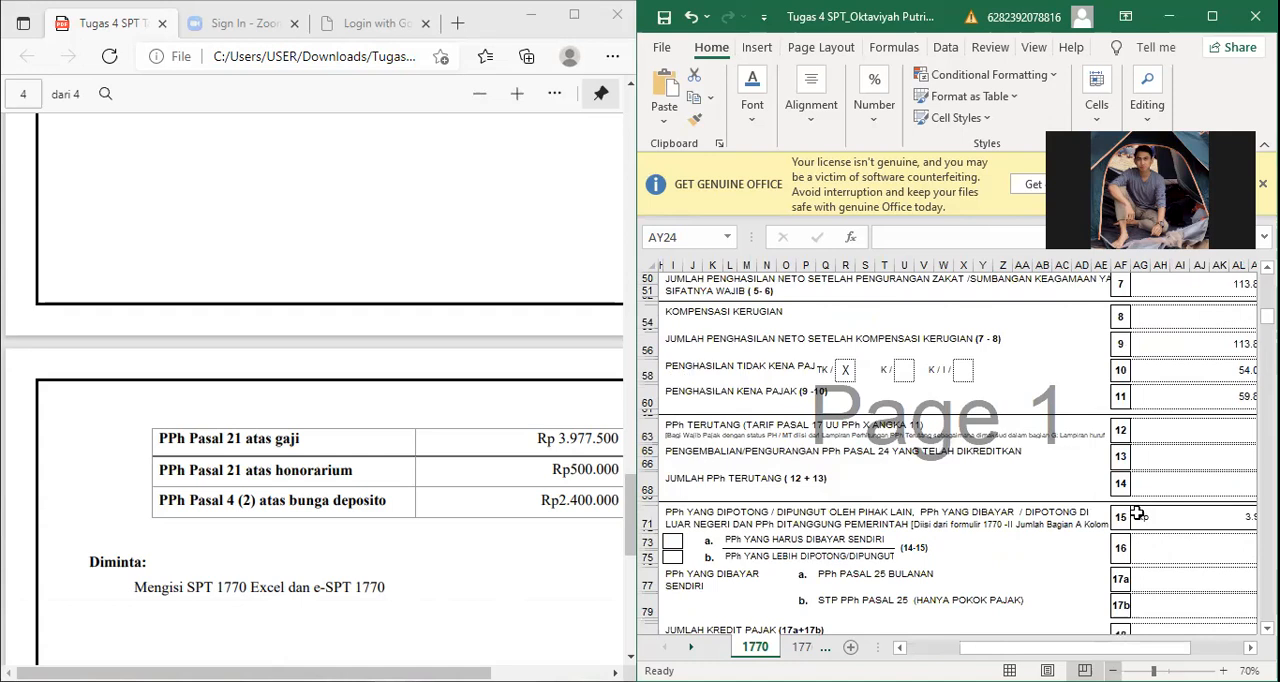
{"action": "scroll", "coordinate": [1137, 513], "scroll_direction": "down", "scroll_amount": 1, "text": "ctrl"}
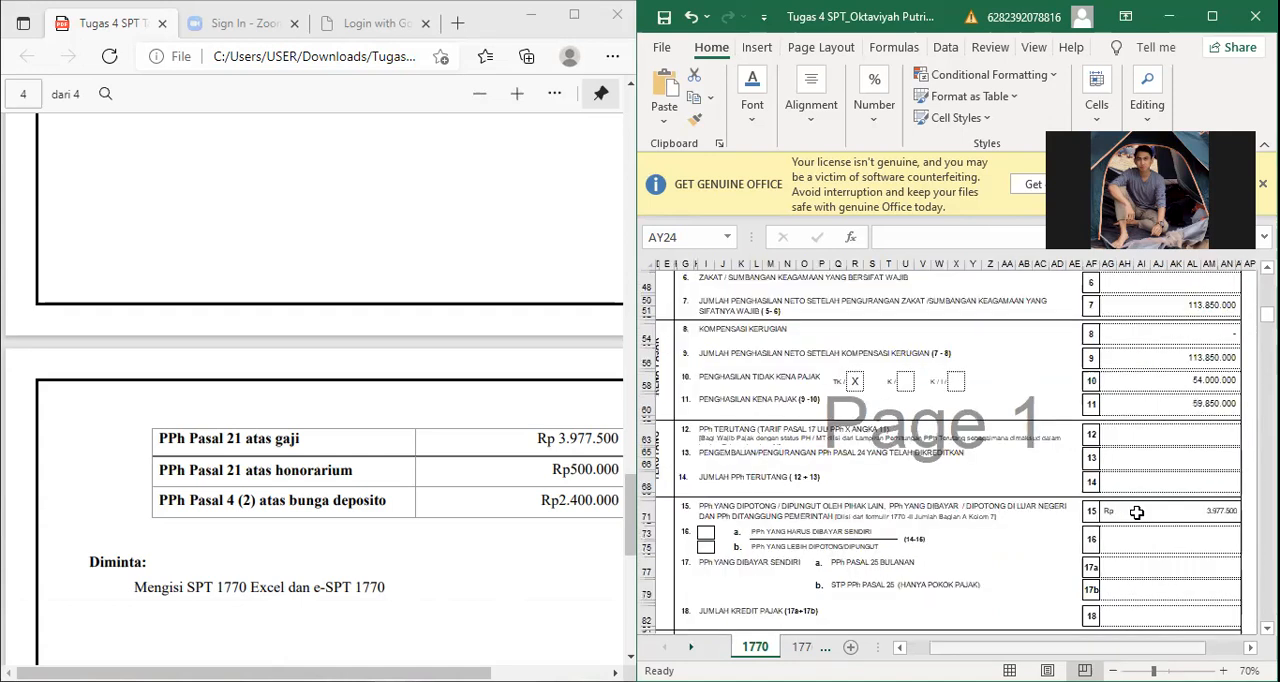
{"action": "scroll", "coordinate": [1137, 513], "scroll_direction": "left", "scroll_amount": 1}
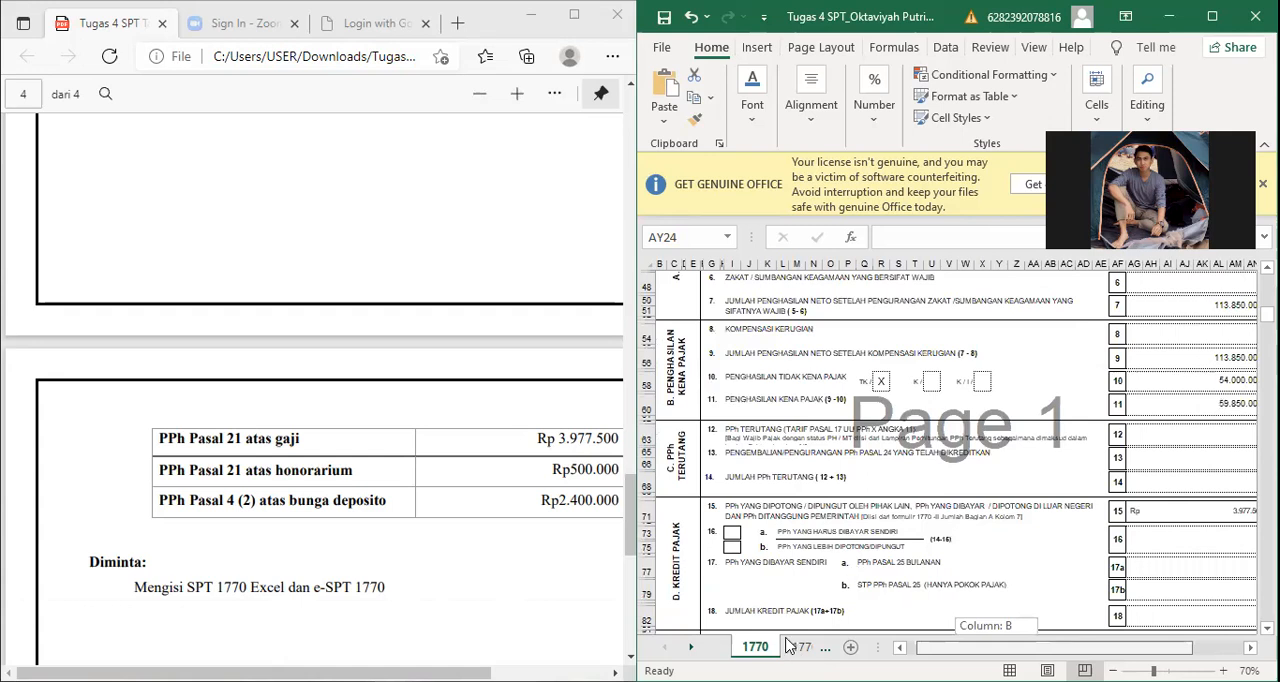
{"action": "scroll", "coordinate": [957, 457], "scroll_direction": "right", "scroll_amount": 1}
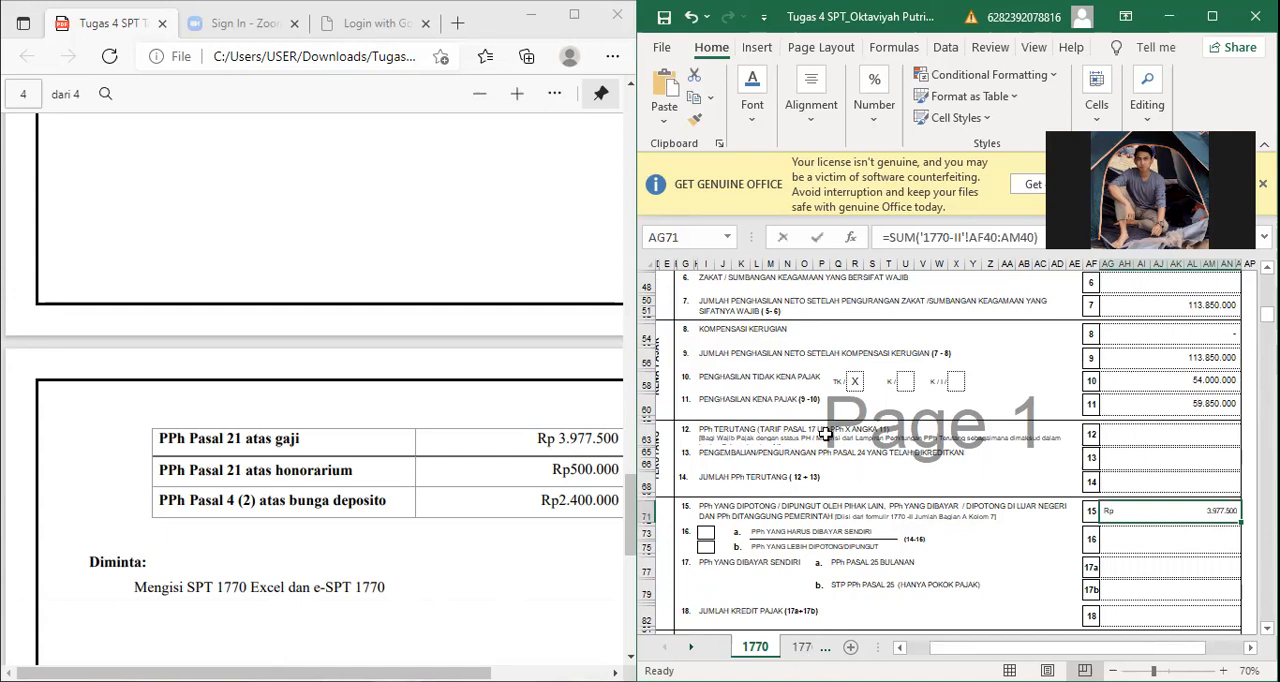
{"action": "key", "text": "F2"}
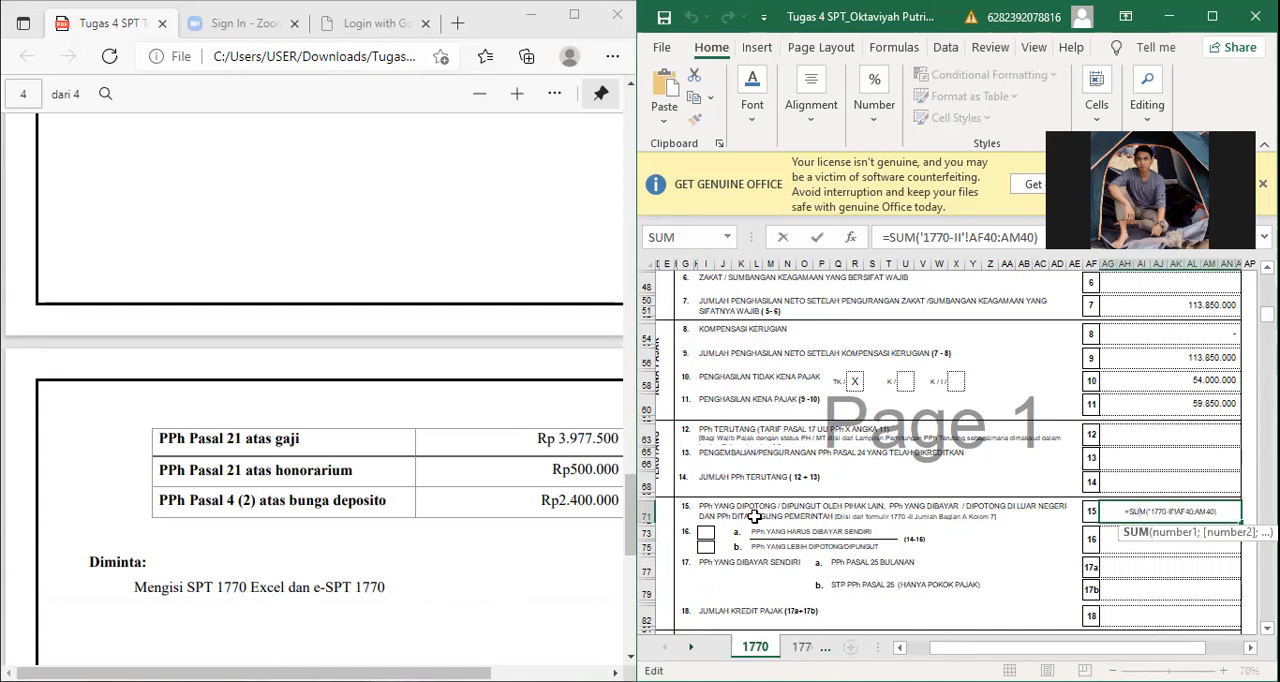
{"action": "key", "text": "Return"}
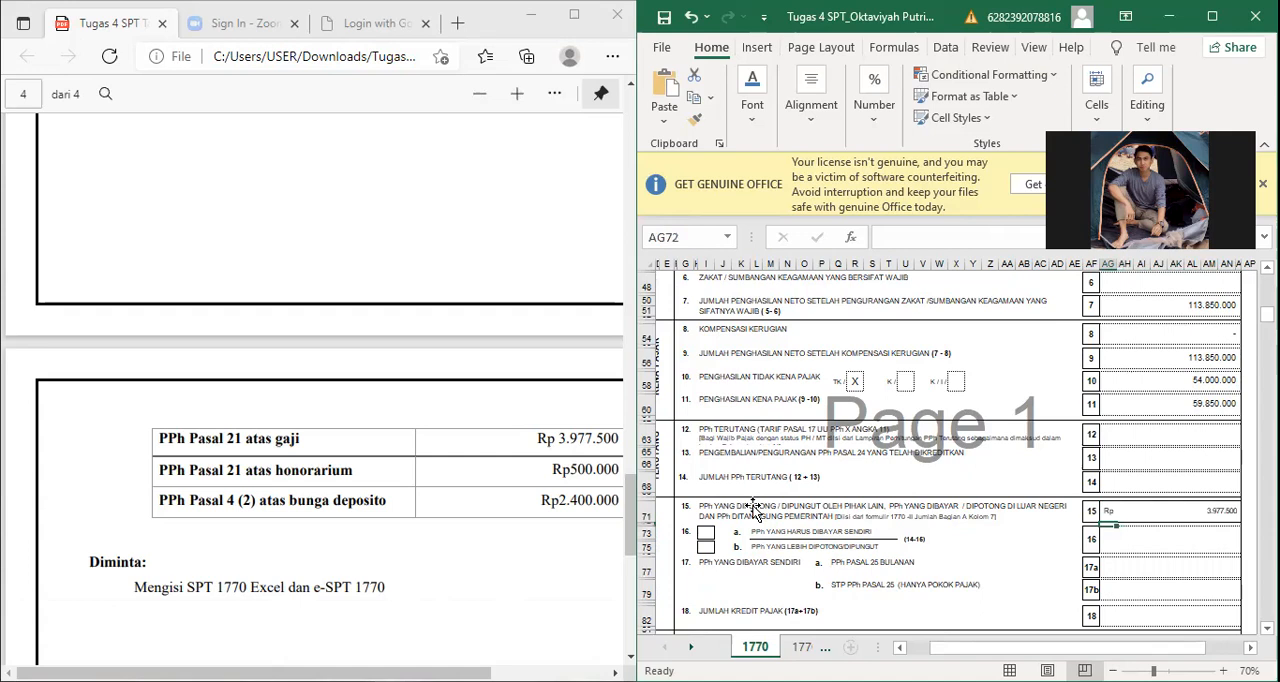
Step: Go to sheet 1770-I-hal 2 and check the Bagian B heading and its Jenis Usaha column
{"action": "key", "text": "ctrl+Page_Down"}
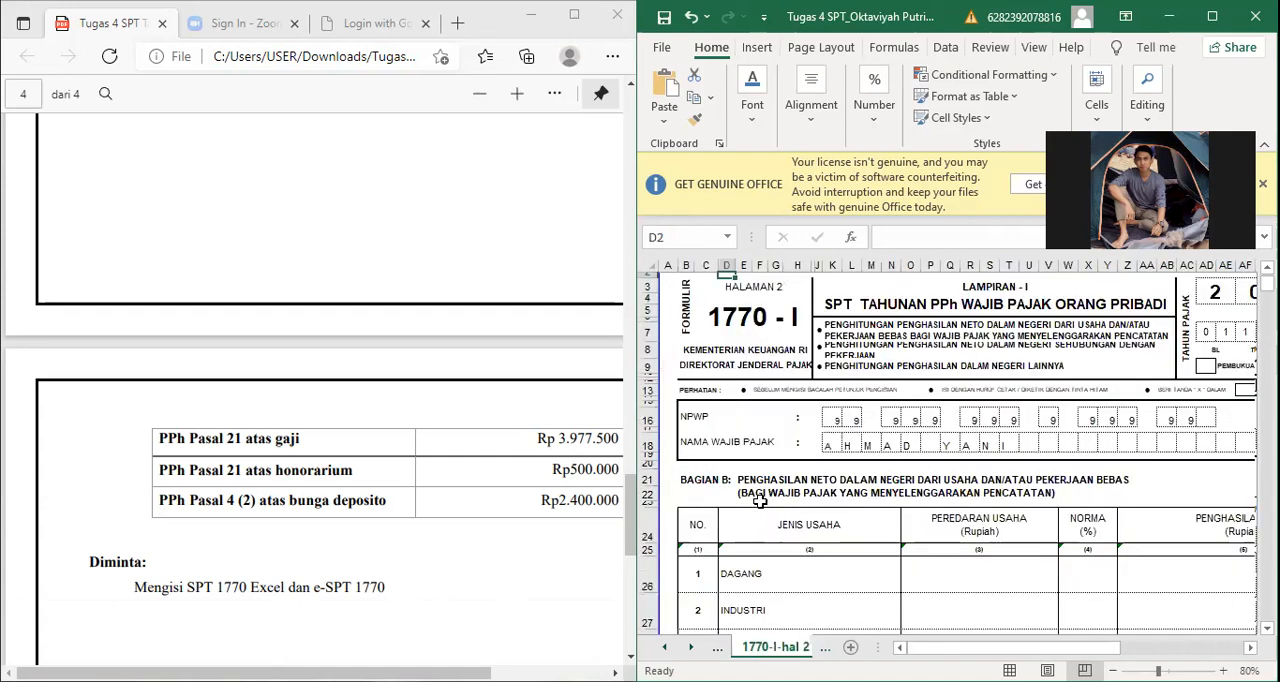
{"action": "key", "text": "ctrl+Page_Down"}
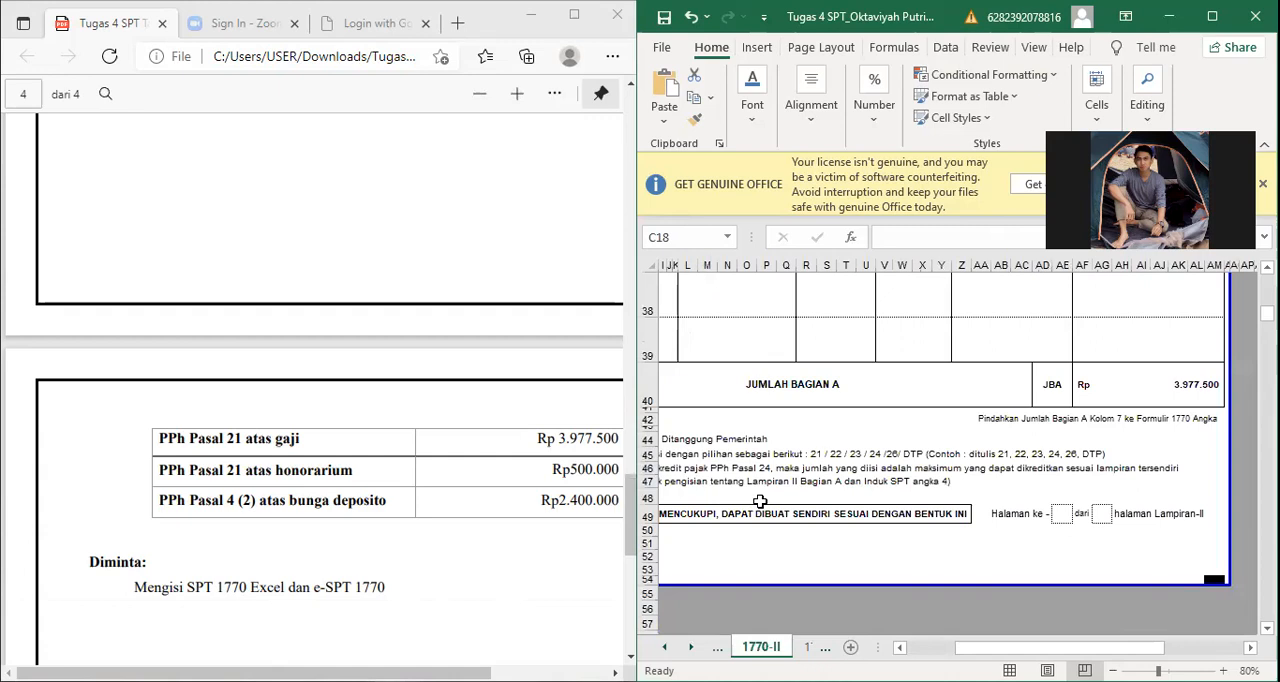
{"action": "key", "text": "ctrl+Page_Up"}
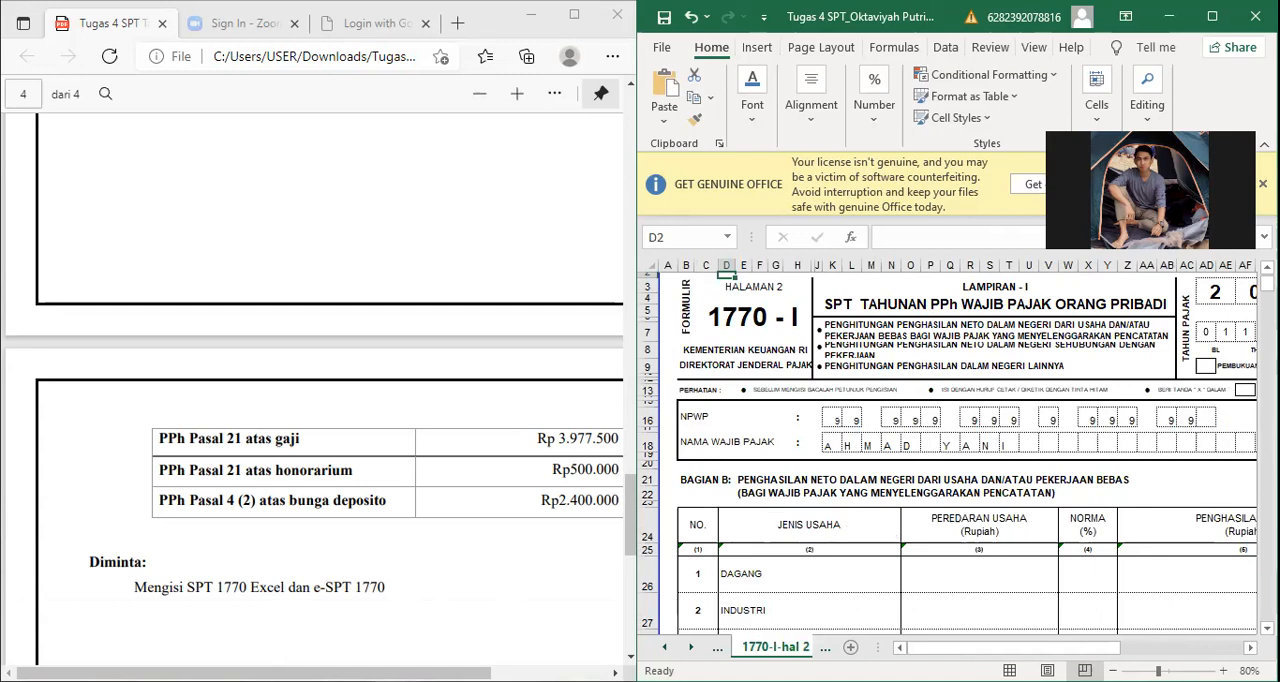
{"action": "left_click_drag", "start_coordinate": [970, 480], "coordinate": [871, 480]}
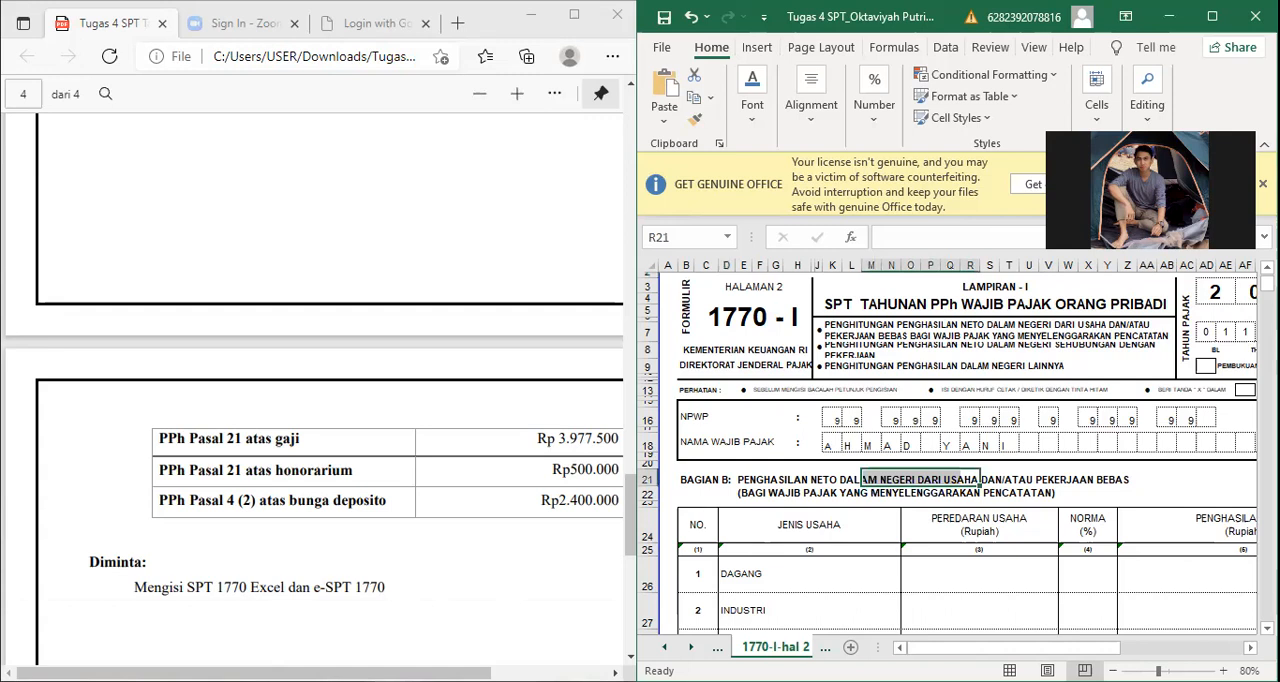
{"action": "left_click", "coordinate": [809, 525]}
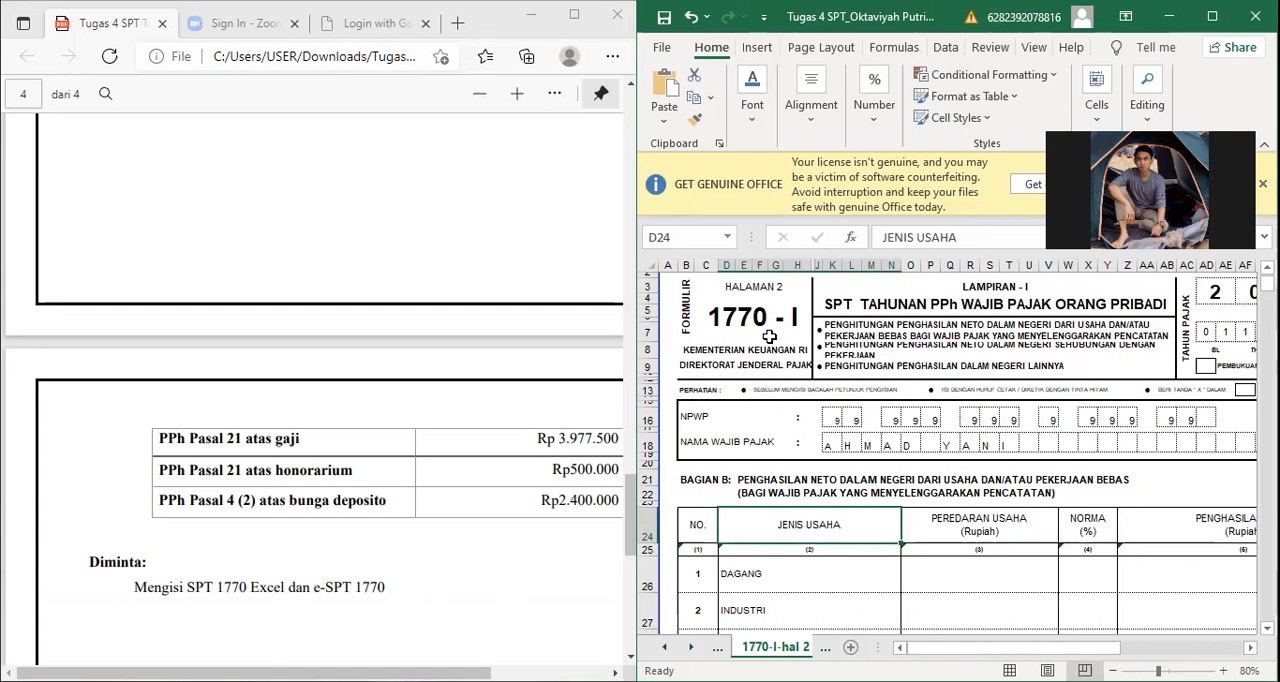
Step: Review the Bagian B business rows on 1770-I-hal 2 and compare row 1 of Bagian C with the assignment's section IV income information
{"action": "scroll", "coordinate": [769, 338], "scroll_direction": "down", "scroll_amount": 4}
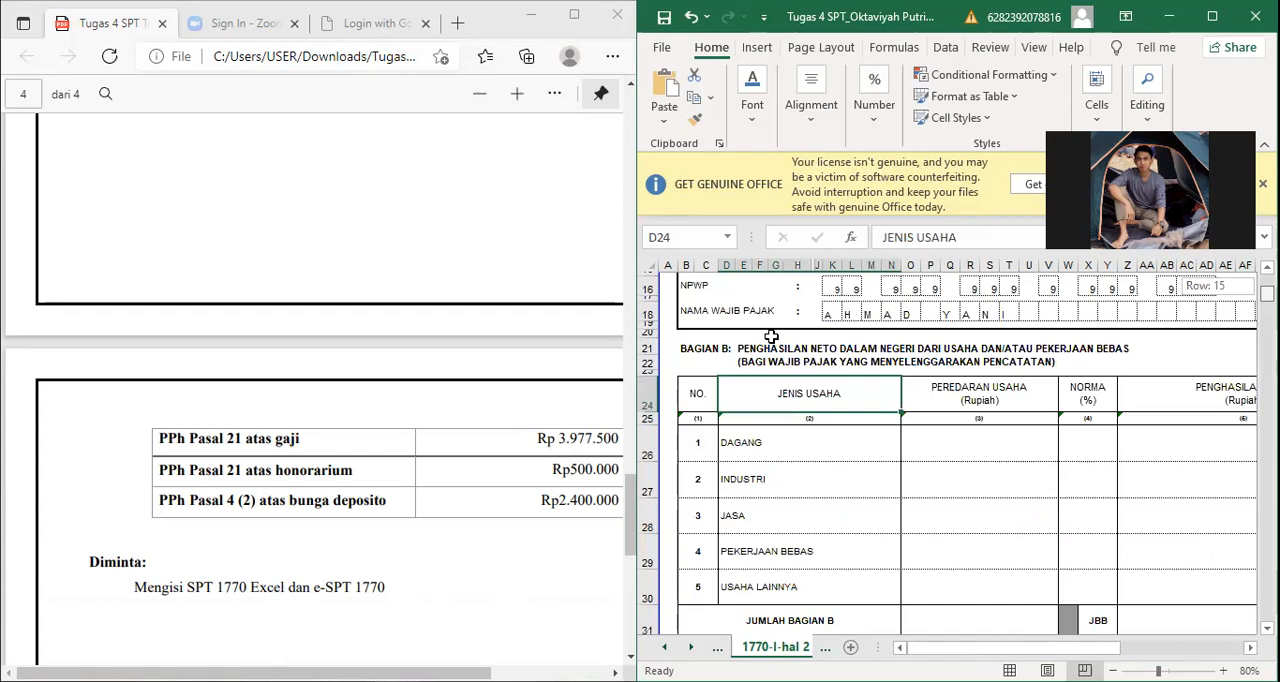
{"action": "scroll", "coordinate": [771, 338], "scroll_direction": "down", "scroll_amount": 3}
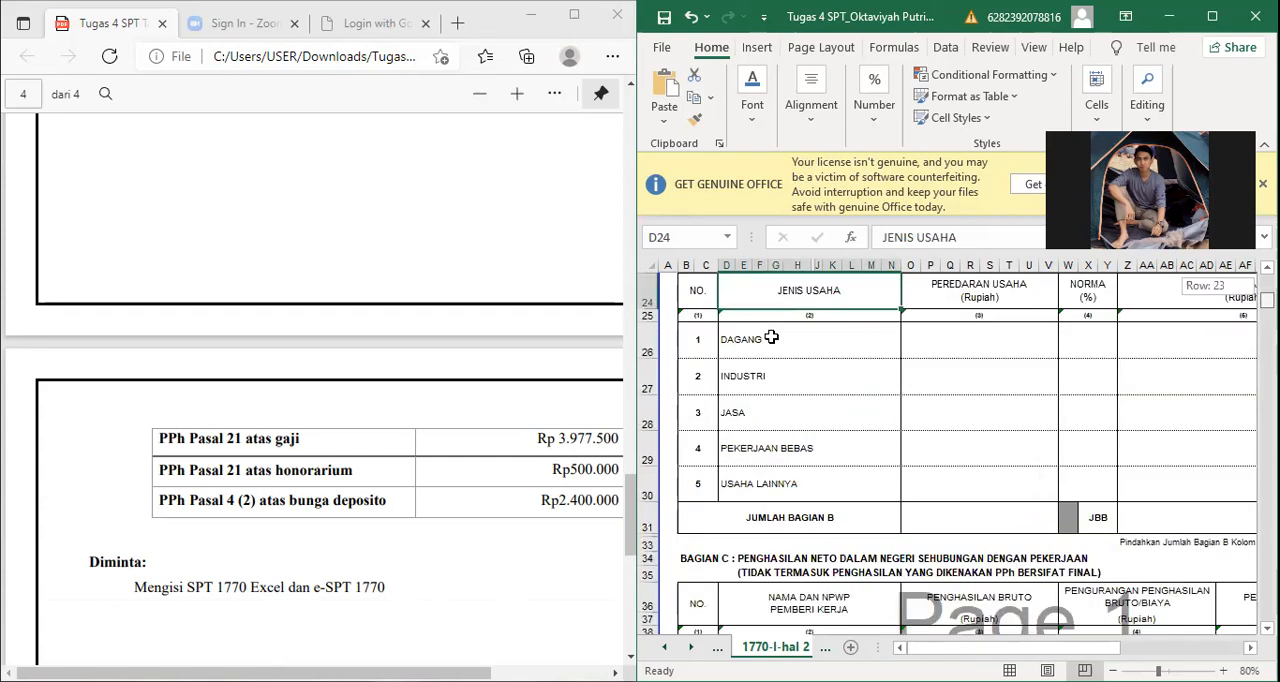
{"action": "scroll", "coordinate": [771, 338], "scroll_direction": "down", "scroll_amount": 3}
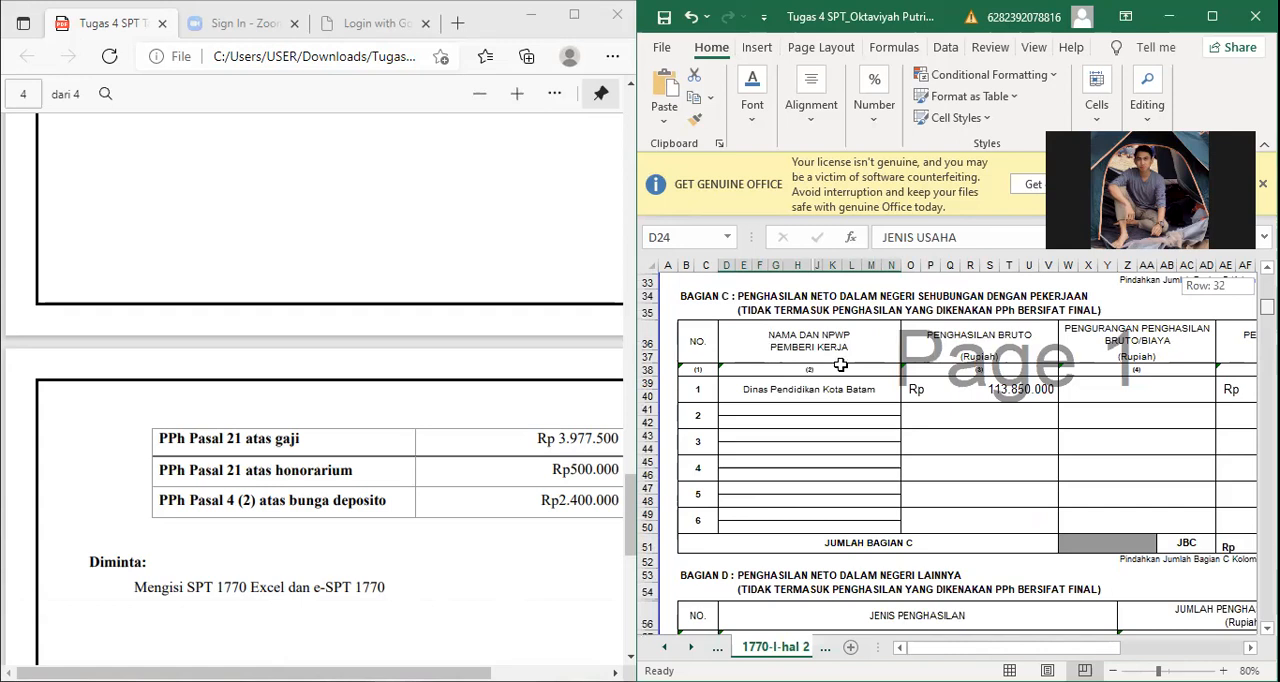
{"action": "scroll", "coordinate": [740, 390], "scroll_direction": "up", "scroll_amount": 1}
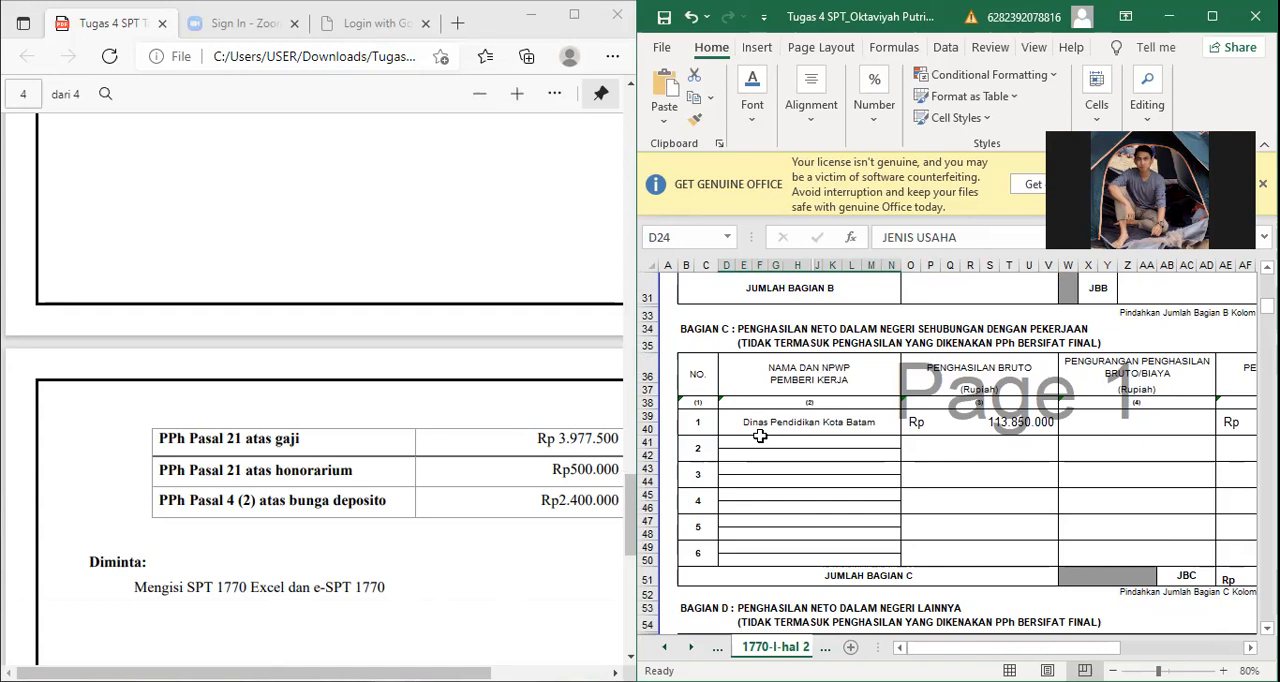
{"action": "left_click", "coordinate": [699, 422]}
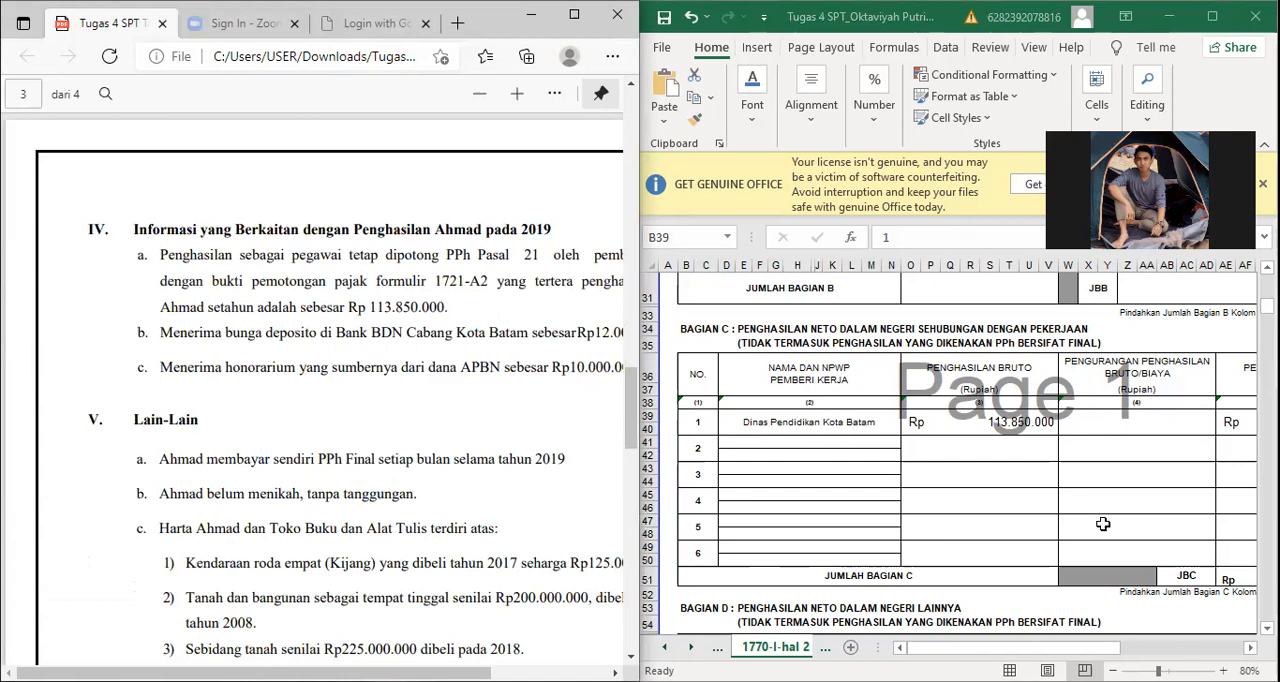
Step: Check the reduction and net income columns of row 1 in Bagian C and inspect the formula behind Jumlah Bagian C
{"action": "left_click", "coordinate": [1112, 575]}
{"action": "key", "text": "Right"}
{"action": "key", "text": "Right"}
{"action": "key", "text": "Right"}
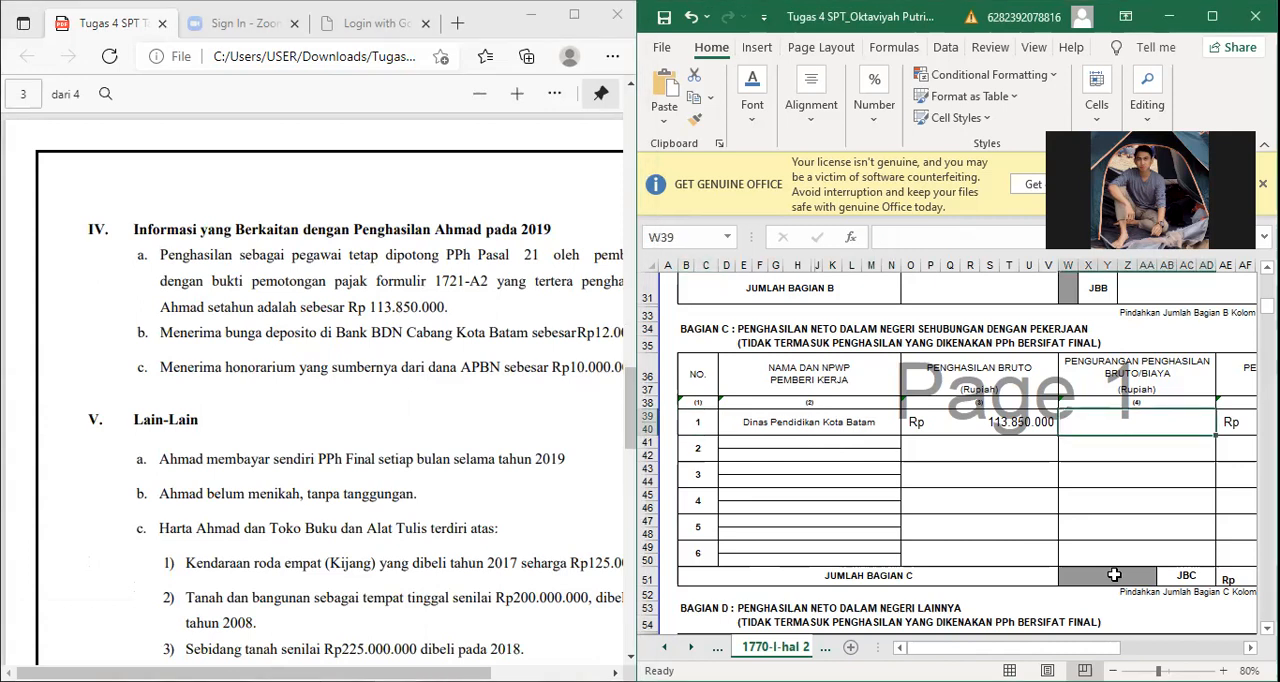
{"action": "key", "text": "Right"}
{"action": "key", "text": "Right"}
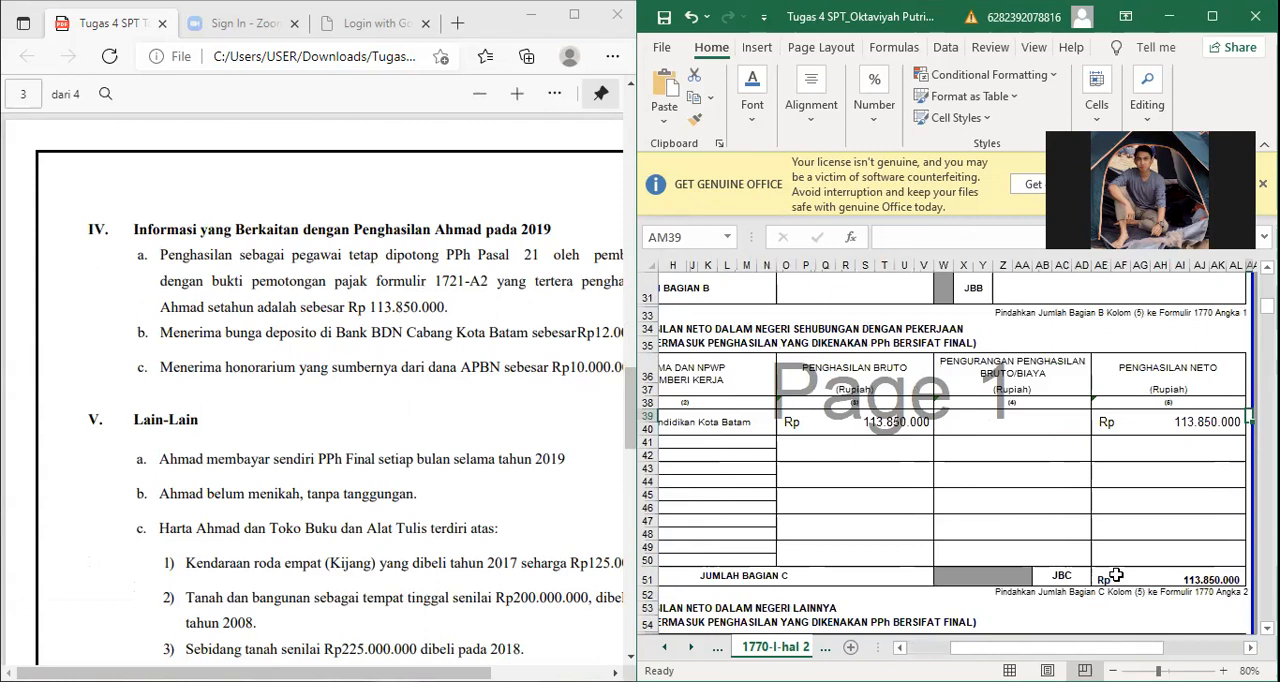
{"action": "left_click", "coordinate": [1115, 577]}
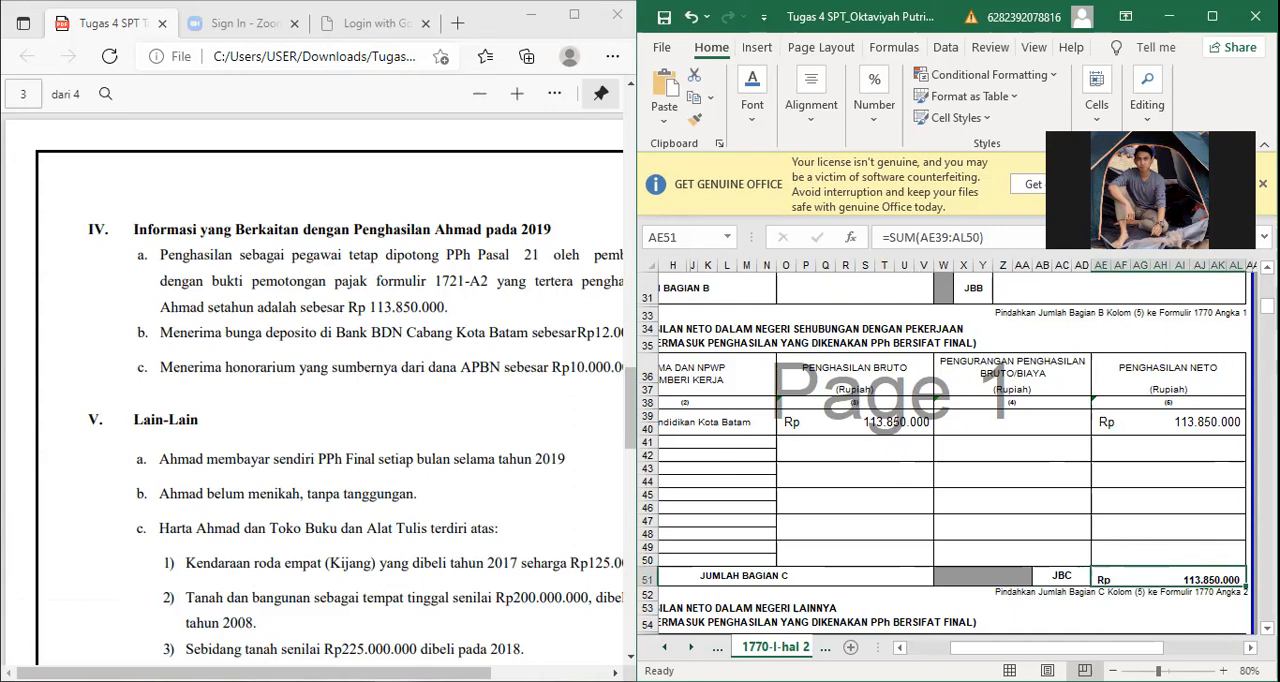
Step: Go to sheet 1770 and inspect how item 2, net income from employment, is linked to Jumlah Bagian C
{"action": "key", "text": "ctrl+Page_Up"}
{"action": "key", "text": "ctrl+Page_Up"}
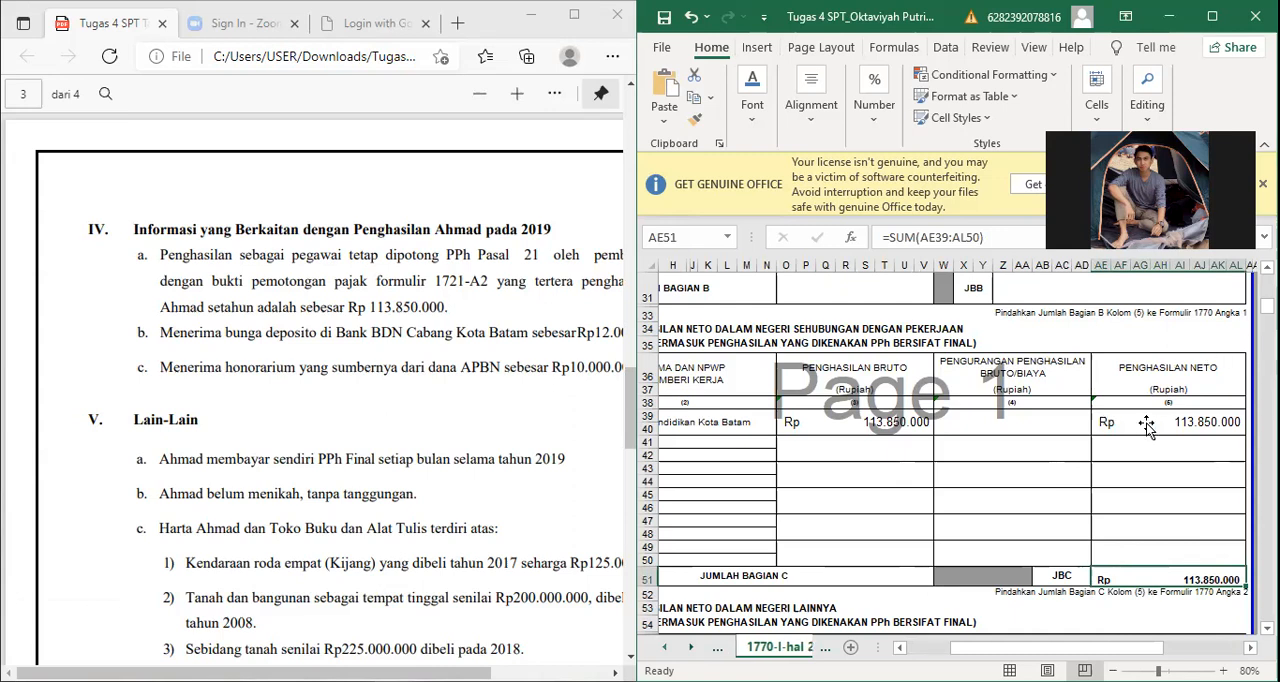
{"action": "key", "text": "ctrl+Page_Up"}
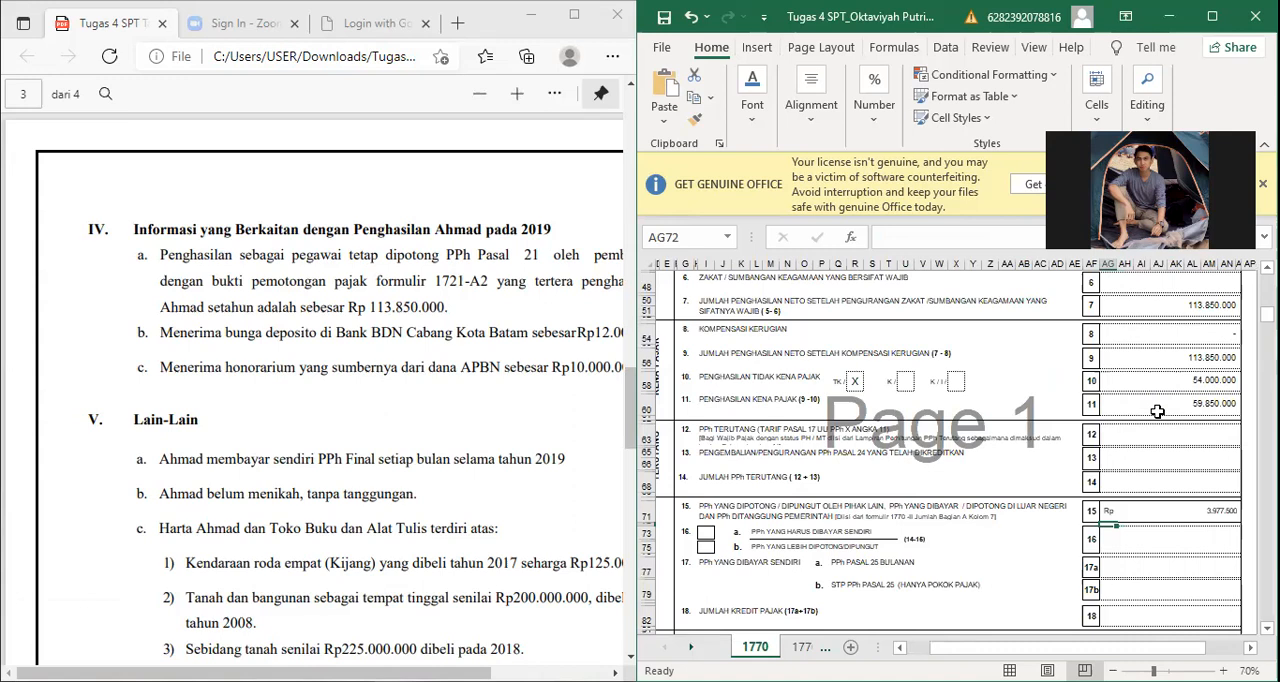
{"action": "scroll", "coordinate": [1157, 411], "scroll_direction": "up", "scroll_amount": 8}
{"action": "left_click", "coordinate": [1157, 411]}
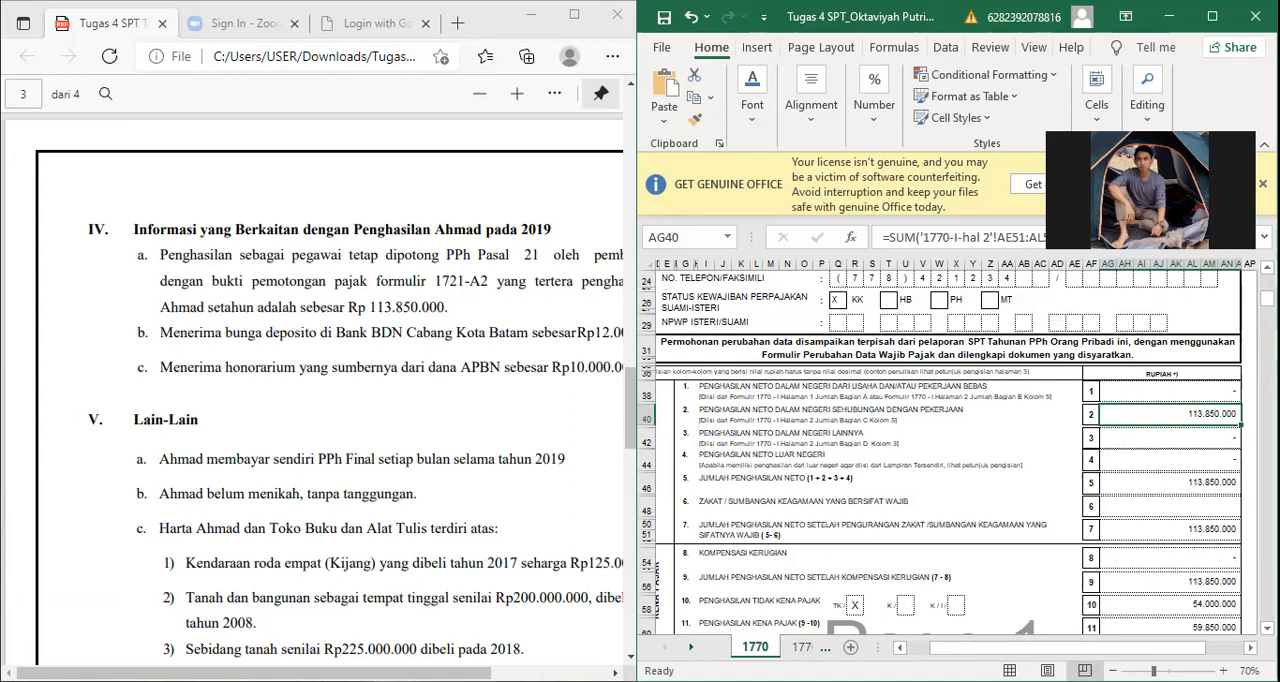
{"action": "key", "text": "Down"}
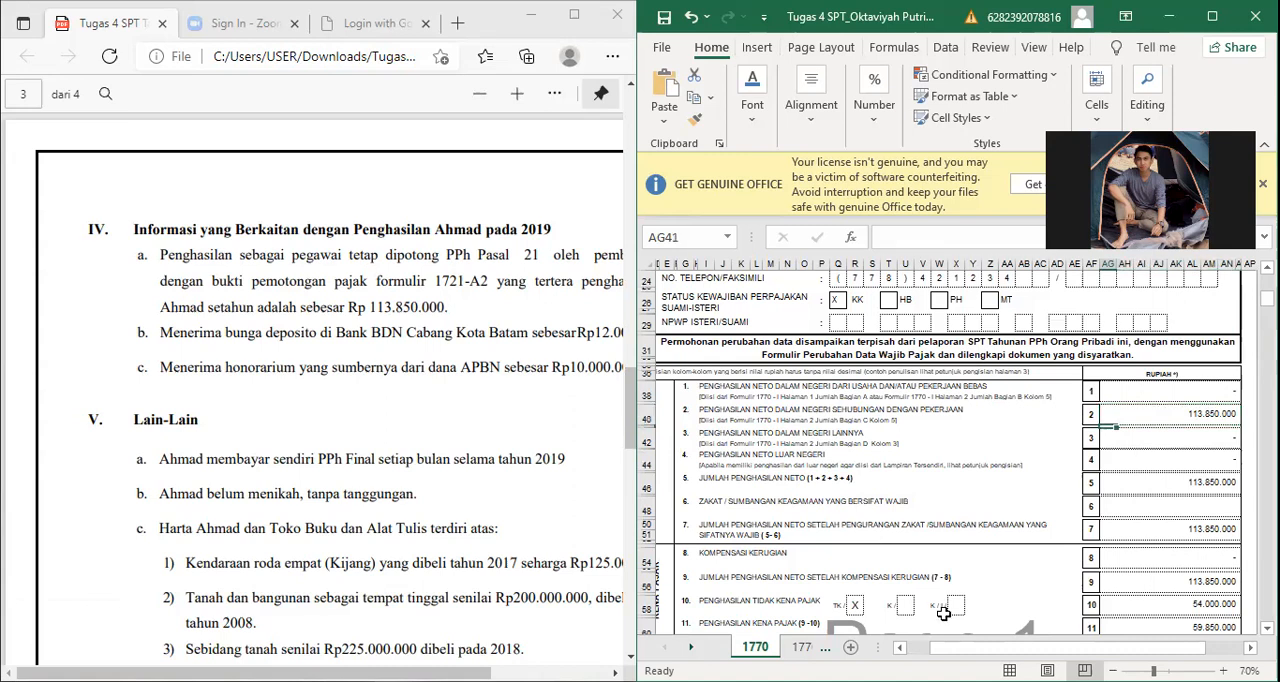
Step: Return to 1770-I-hal 2 and review the other domestic income rows of Bagian D, from Bunga down to Jumlah Bagian D
{"action": "key", "text": "ctrl+Page_Down"}
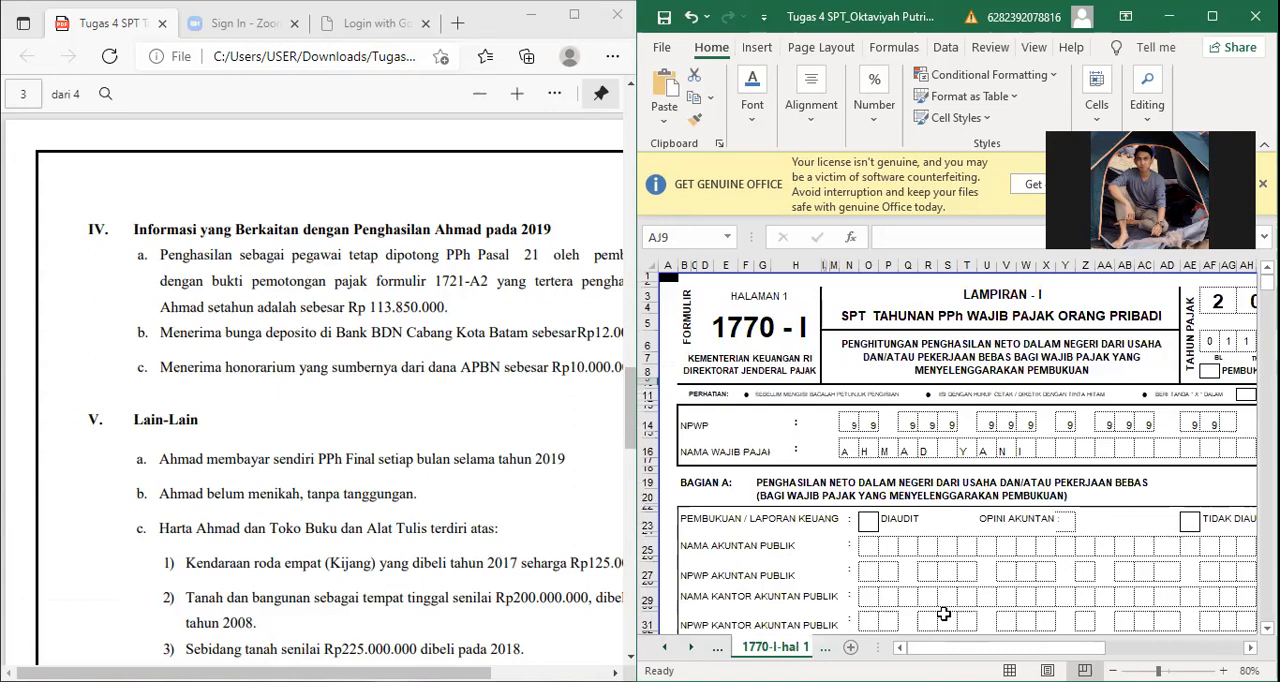
{"action": "key", "text": "ctrl+Page_Down"}
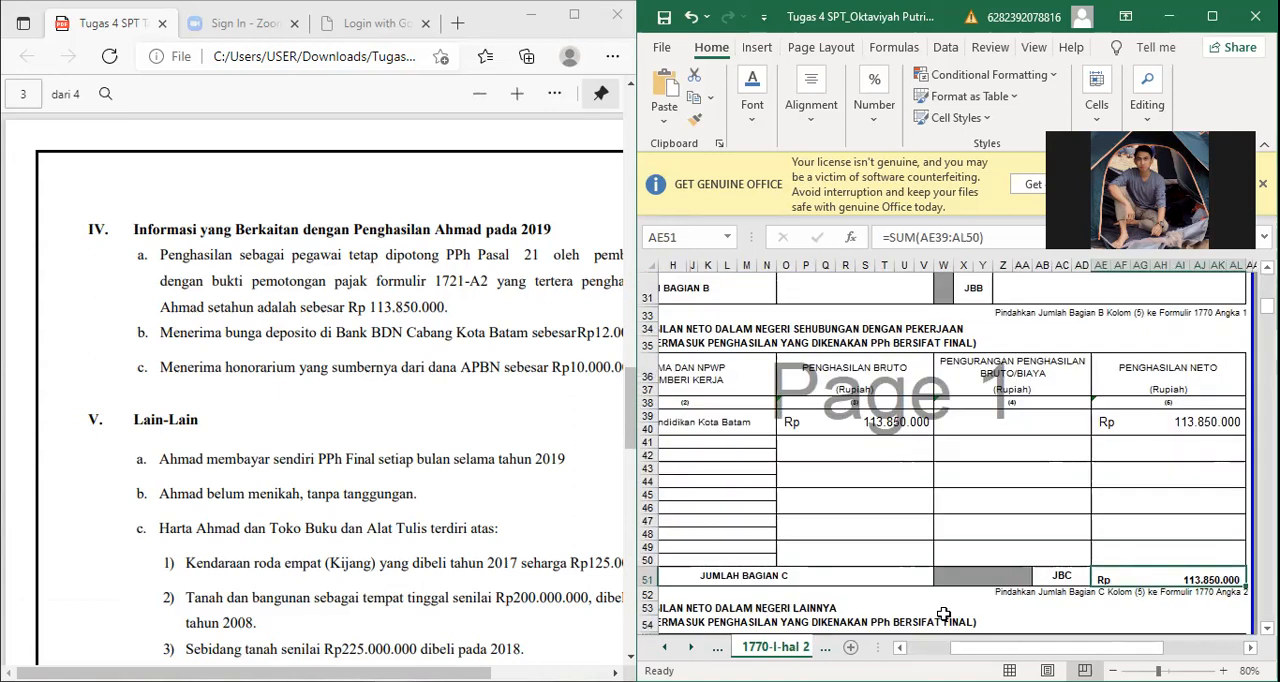
{"action": "key", "text": "Down"}
{"action": "key", "text": "Down"}
{"action": "key", "text": "Down"}
{"action": "key", "text": "Down"}
{"action": "key", "text": "Down"}
{"action": "key", "text": "Down"}
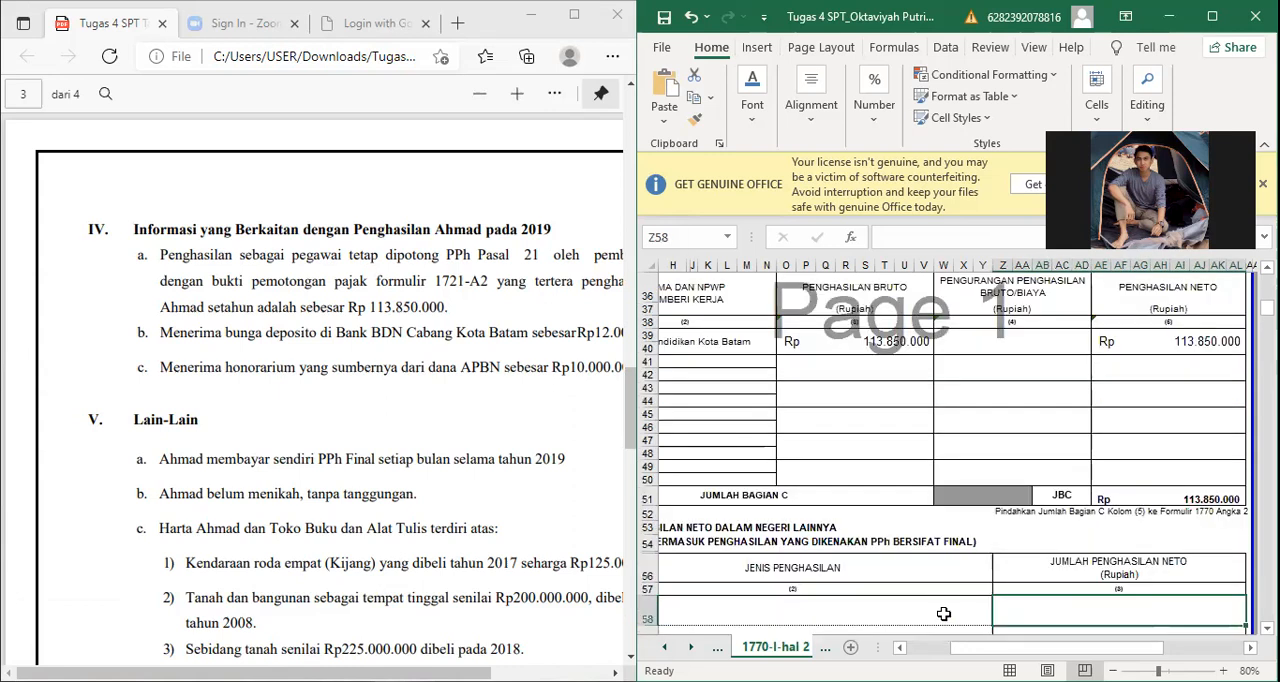
{"action": "key", "text": "Down"}
{"action": "key", "text": "Down"}
{"action": "key", "text": "Left"}
{"action": "key", "text": "Left"}
{"action": "key", "text": "Left"}
{"action": "key", "text": "Left"}
{"action": "key", "text": "Left"}
{"action": "key", "text": "Left"}
{"action": "key", "text": "Left"}
{"action": "key", "text": "Left"}
{"action": "key", "text": "Left"}
{"action": "key", "text": "Left"}
{"action": "key", "text": "Left"}
{"action": "key", "text": "Left"}
{"action": "key", "text": "Left"}
{"action": "key", "text": "Left"}
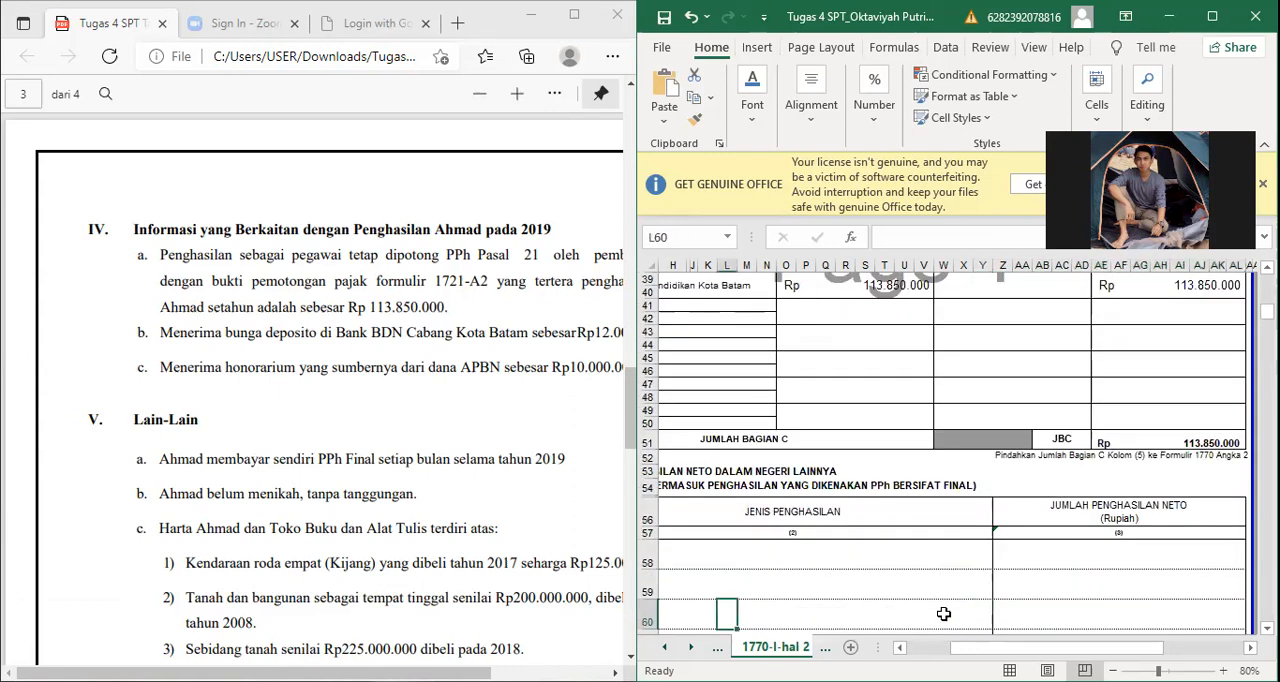
{"action": "key", "text": "Left"}
{"action": "key", "text": "Left"}
{"action": "key", "text": "Left"}
{"action": "key", "text": "Left"}
{"action": "key", "text": "Left"}
{"action": "key", "text": "Left"}
{"action": "key", "text": "Left"}
{"action": "key", "text": "Left"}
{"action": "key", "text": "Left"}
{"action": "key", "text": "Left"}
{"action": "key", "text": "Left"}
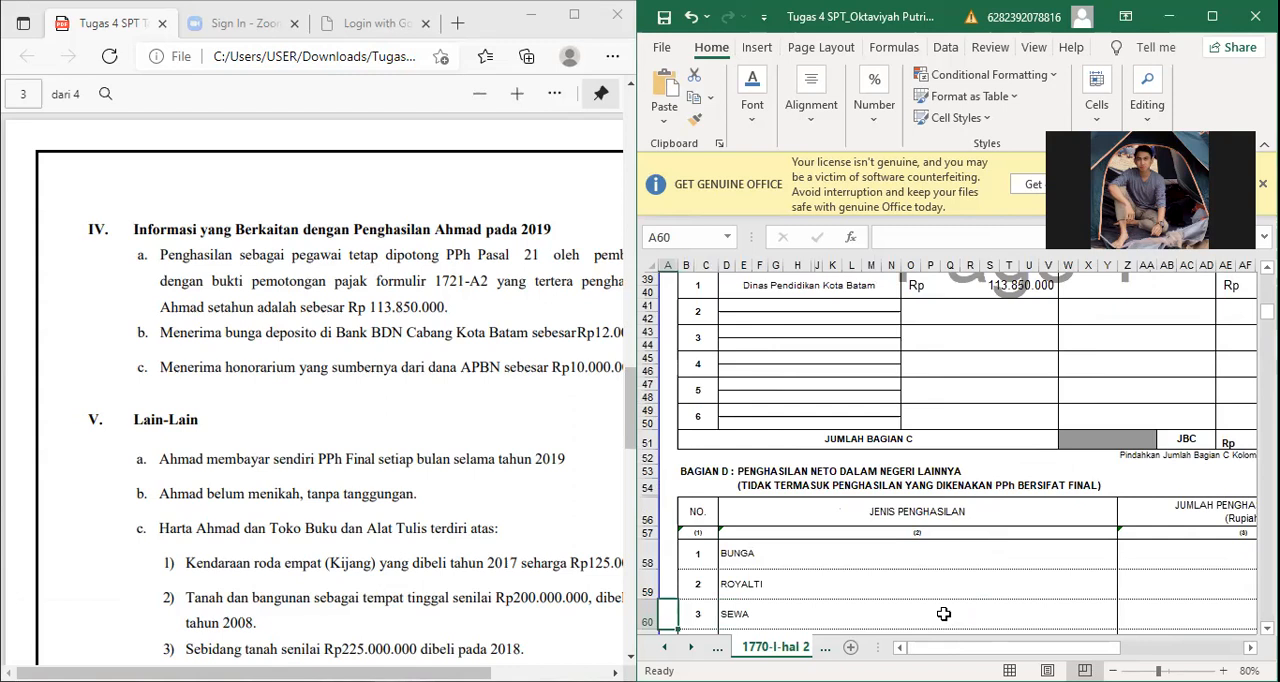
{"action": "key", "text": "Down"}
{"action": "key", "text": "Down"}
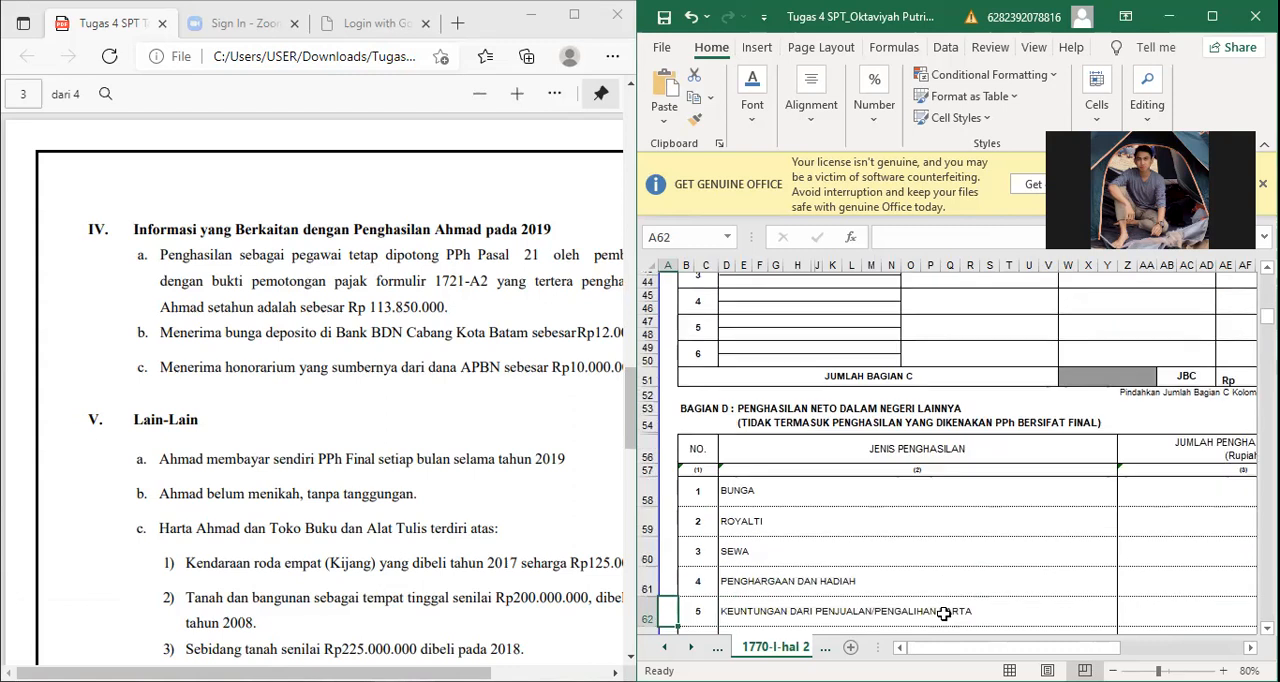
{"action": "key", "text": "Down"}
{"action": "key", "text": "Down"}
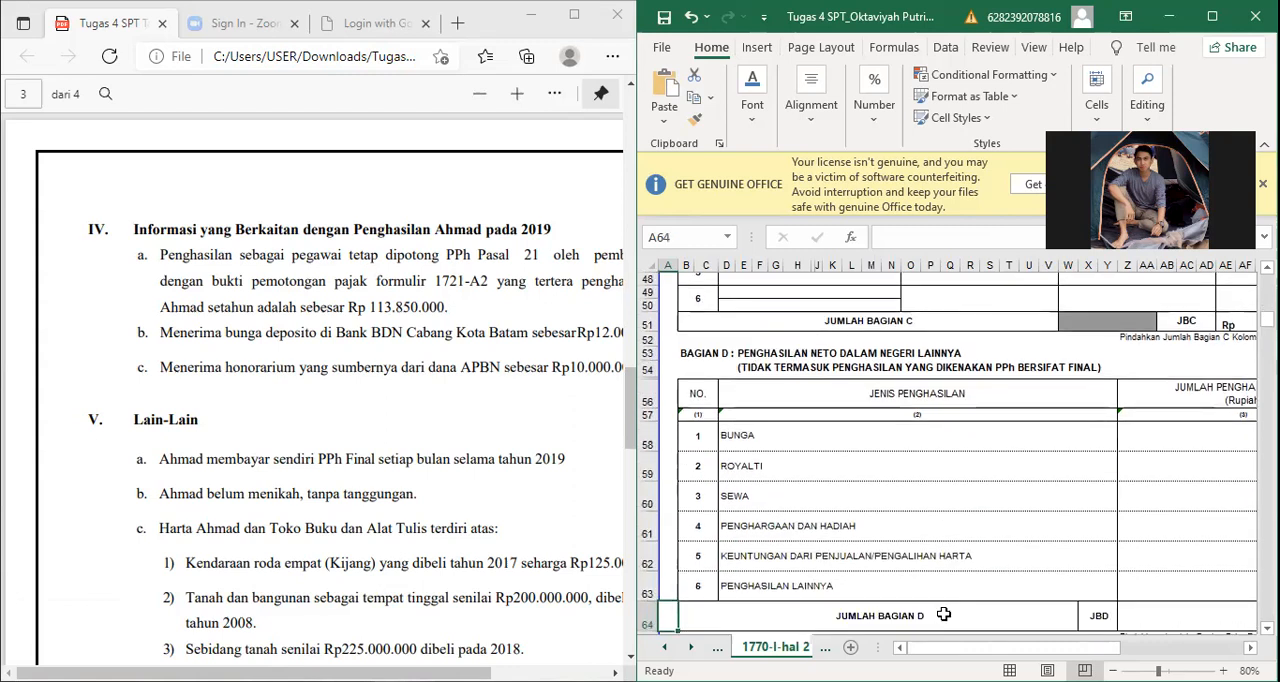
{"action": "key", "text": "Down"}
{"action": "key", "text": "Down"}
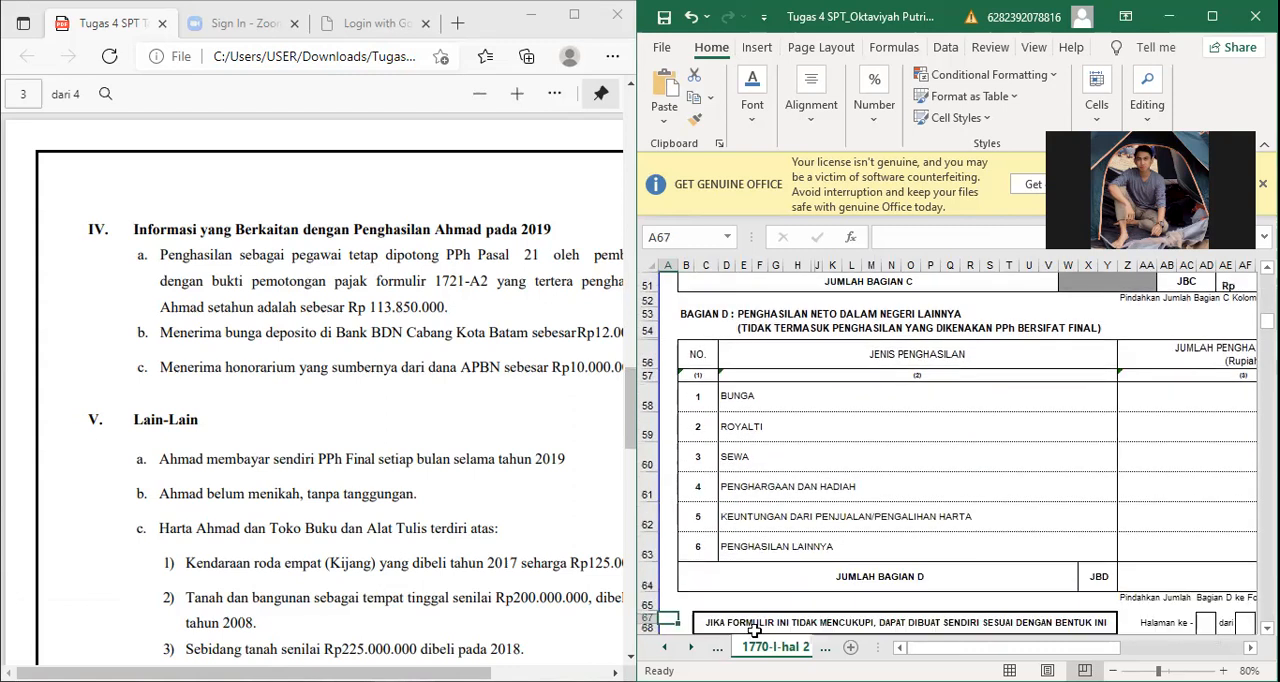
{"action": "key", "text": "Down"}
Step: Open 1770-I-hal 1 and examine the Bagian A bookkeeping sections, from the accountant details down to Jumlah Bagian A
{"action": "key", "text": "ctrl+Page_Up"}
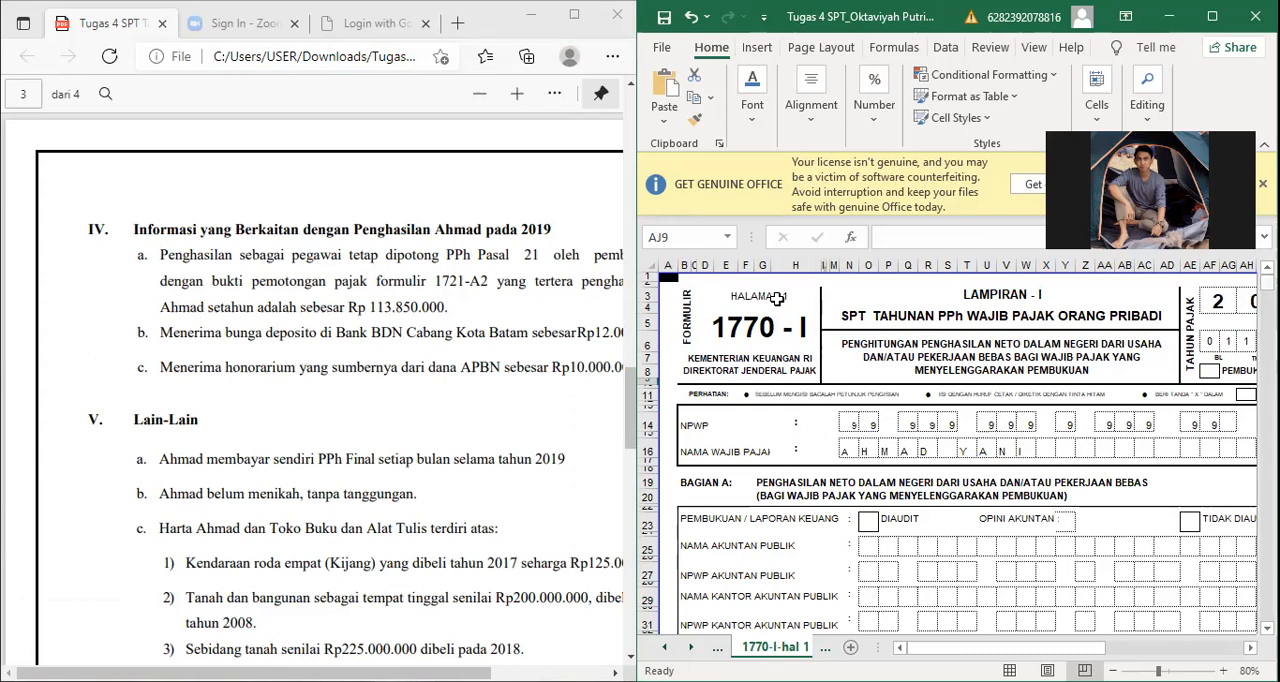
{"action": "scroll", "coordinate": [777, 297], "scroll_direction": "down", "scroll_amount": 5}
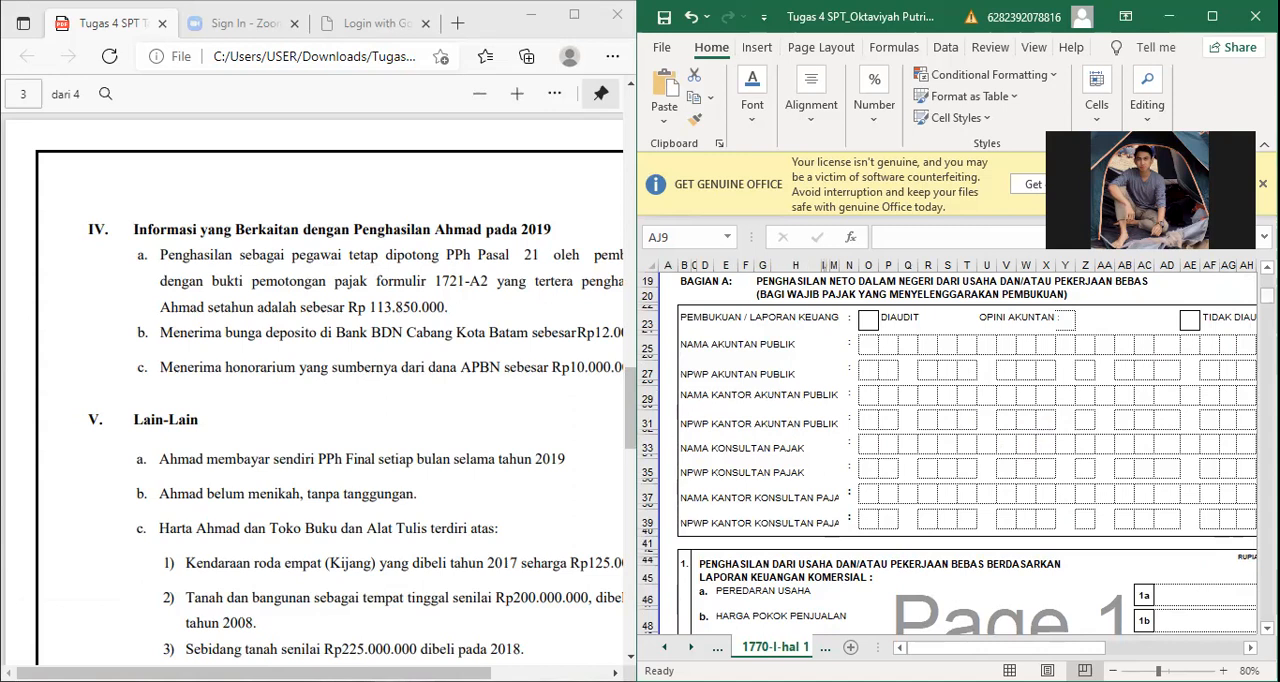
{"action": "scroll", "coordinate": [957, 450], "scroll_direction": "down", "scroll_amount": 5}
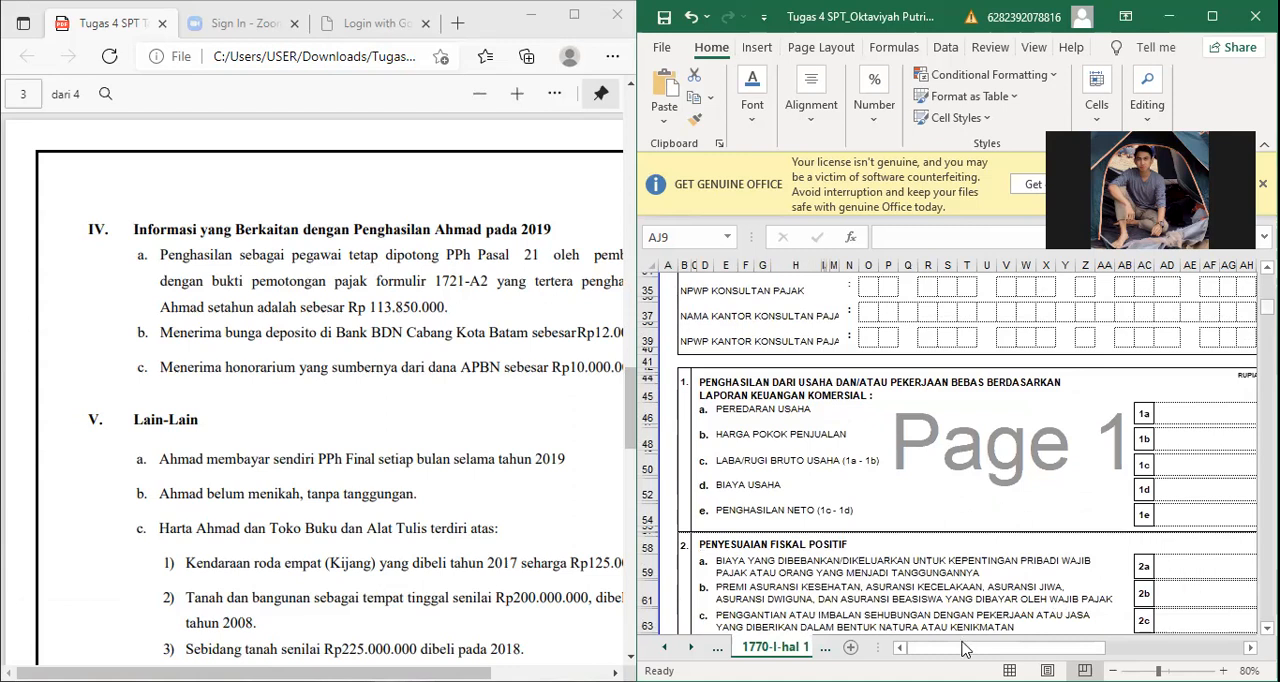
{"action": "scroll", "coordinate": [1039, 648], "scroll_direction": "down", "scroll_amount": 10}
{"action": "scroll", "coordinate": [850, 630], "scroll_direction": "up", "scroll_amount": 1}
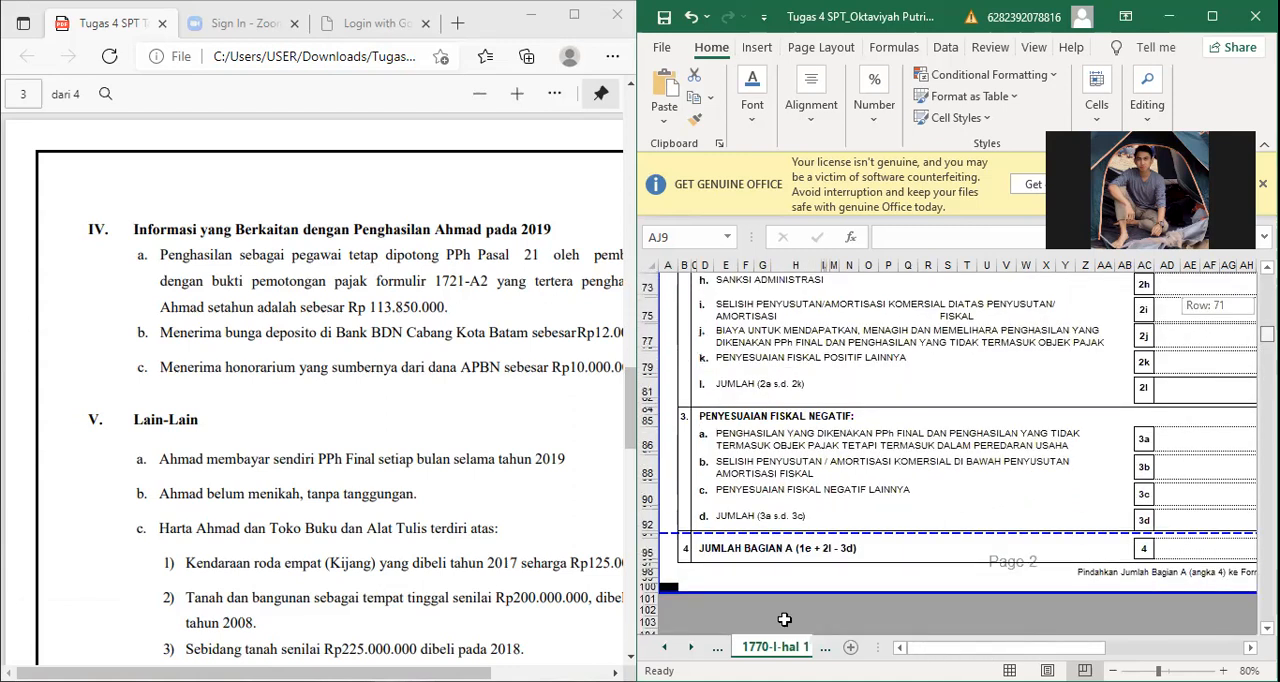
{"action": "scroll", "coordinate": [758, 631], "scroll_direction": "up", "scroll_amount": 2}
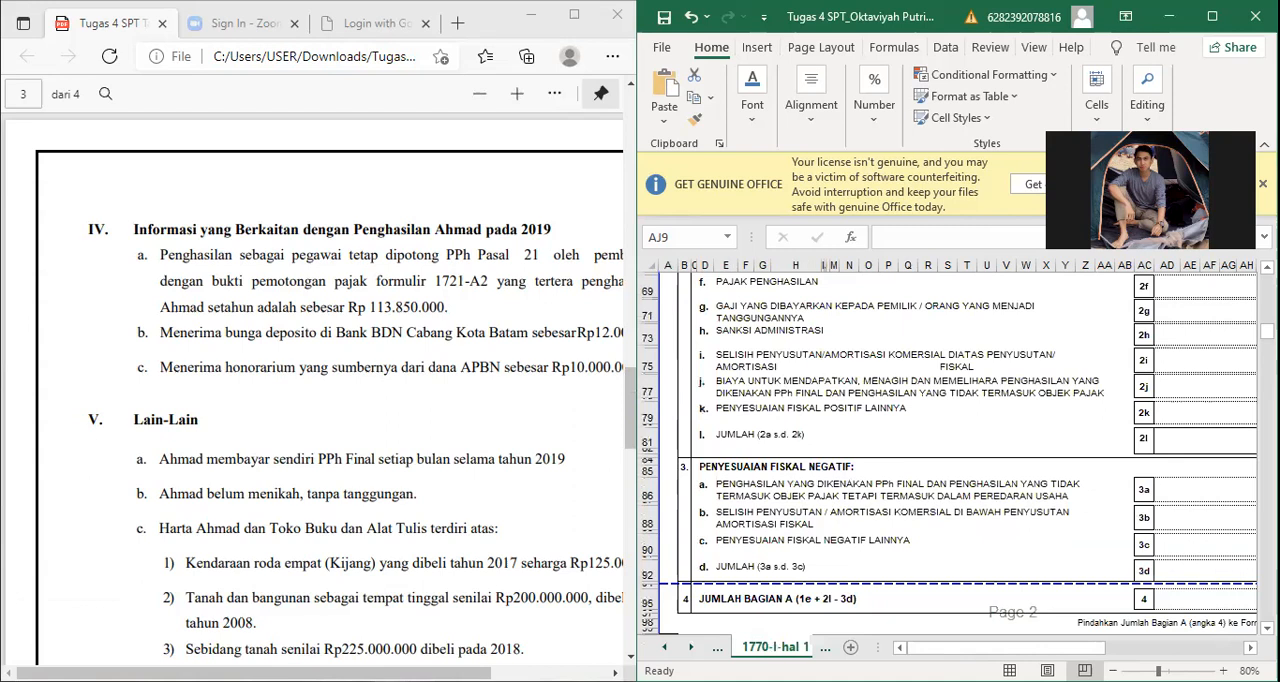
{"action": "left_click_drag", "start_coordinate": [950, 647], "coordinate": [950, 647]}
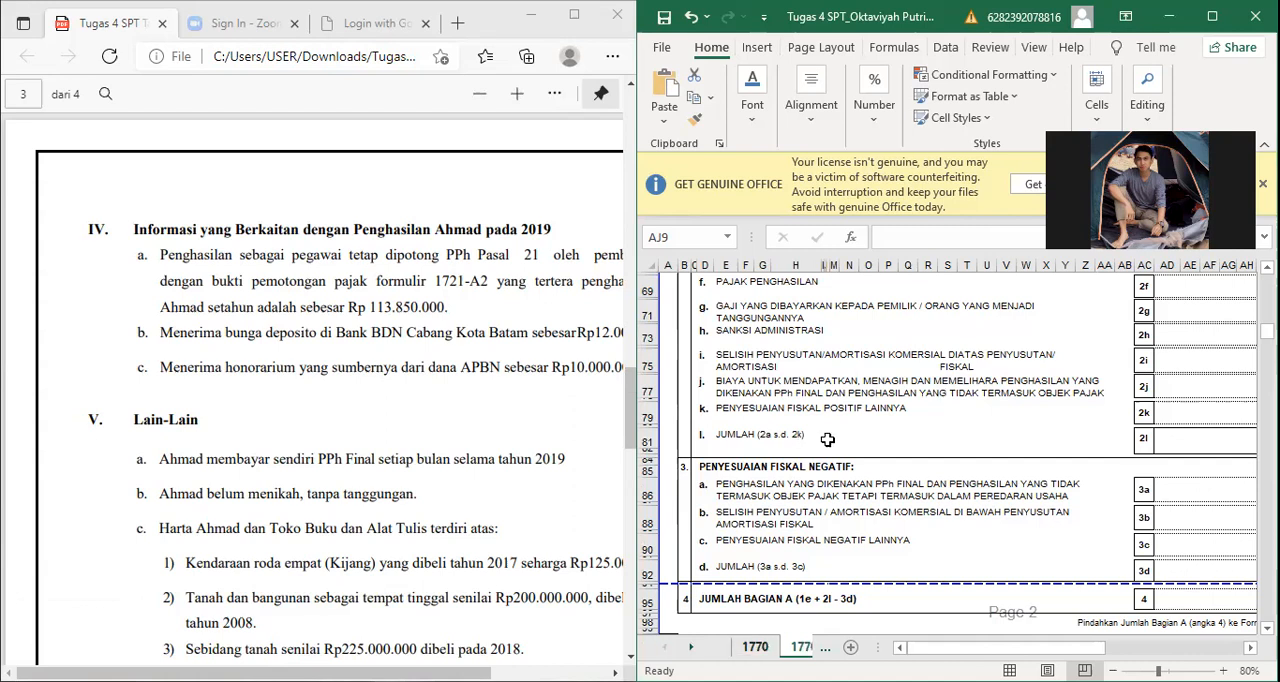
Step: Open sheet 1770 and compare its taxpayer identity header with section I, Identitas Wajib Pajak, of the assignment PDF
{"action": "key", "text": "ctrl+Page_Up"}
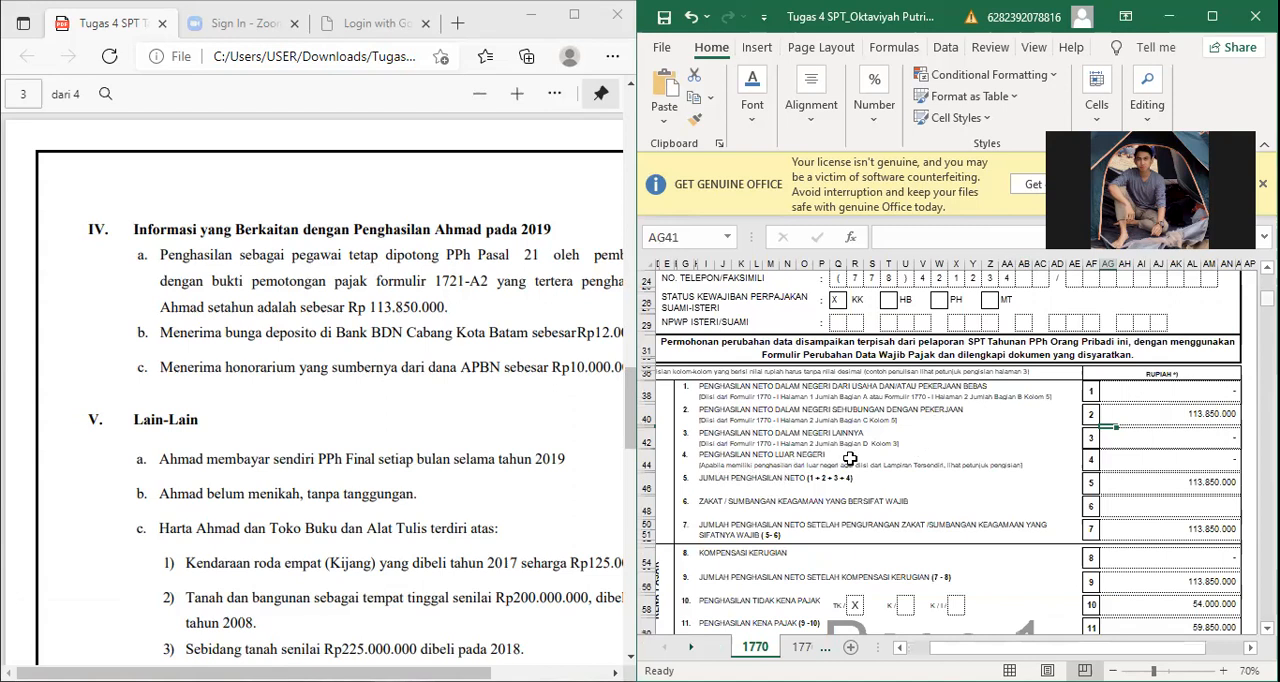
{"action": "scroll", "coordinate": [850, 458], "scroll_direction": "up", "scroll_amount": 7}
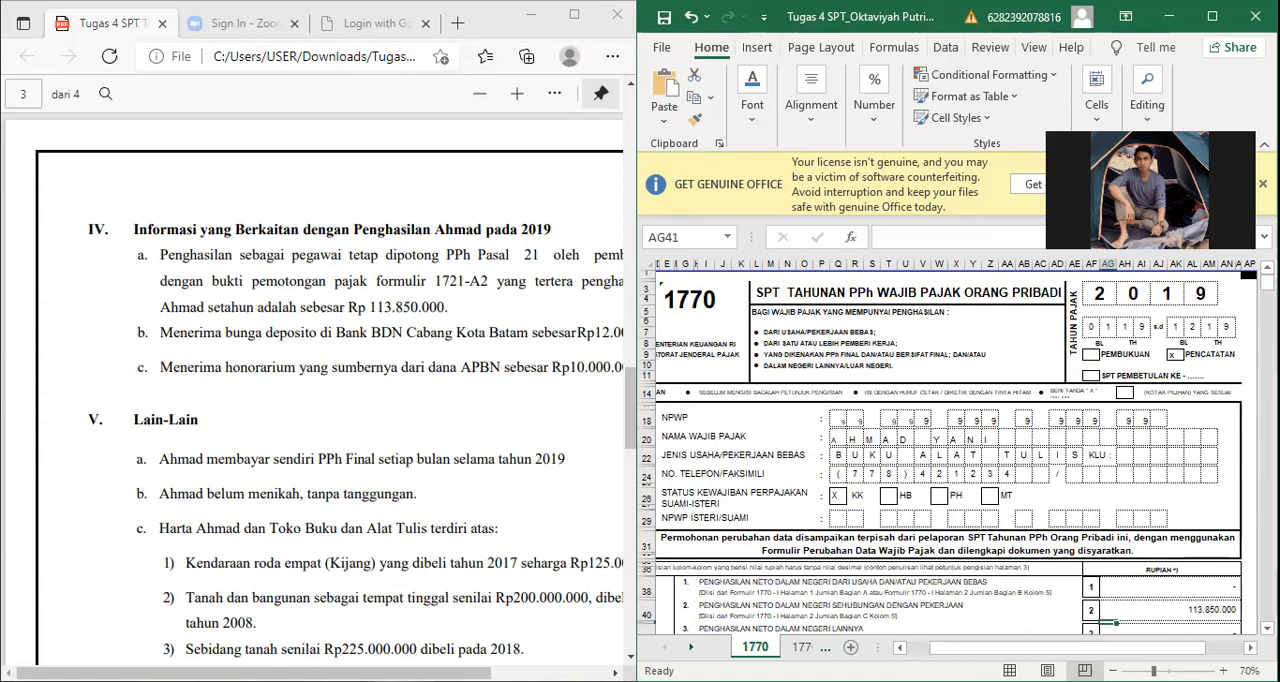
{"action": "scroll", "coordinate": [315, 390], "scroll_direction": "up", "scroll_amount": 10}
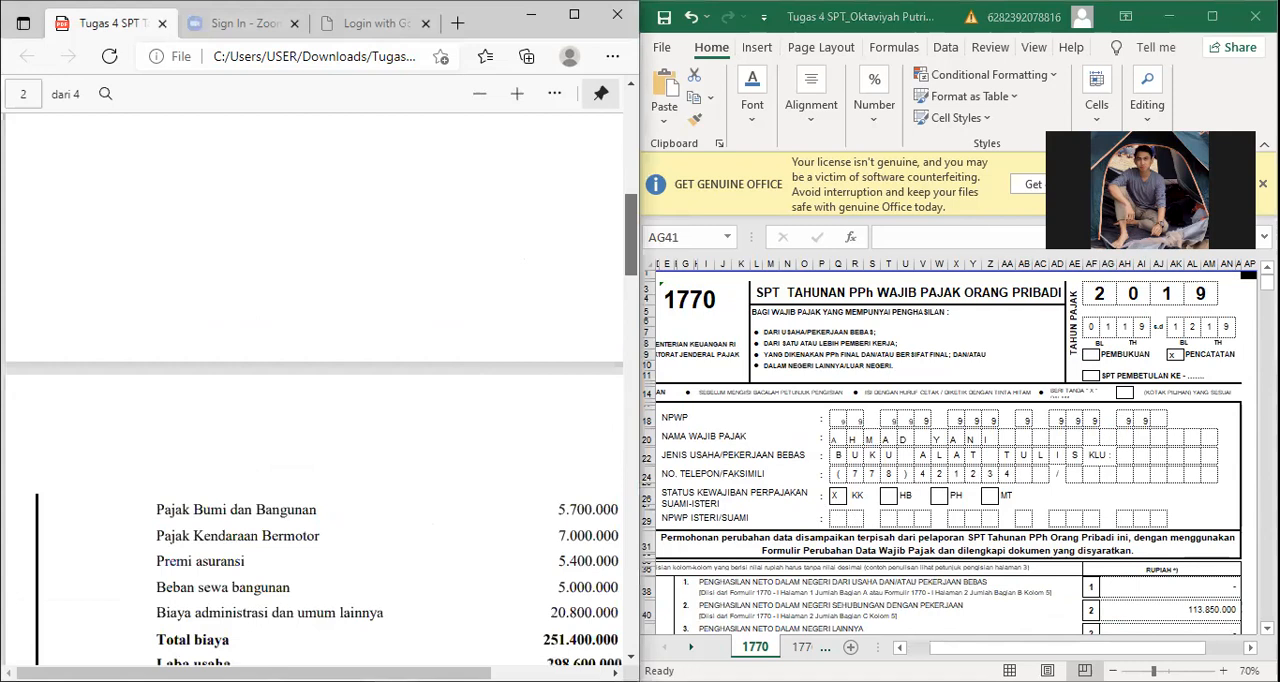
{"action": "scroll", "coordinate": [315, 390], "scroll_direction": "up", "scroll_amount": 10}
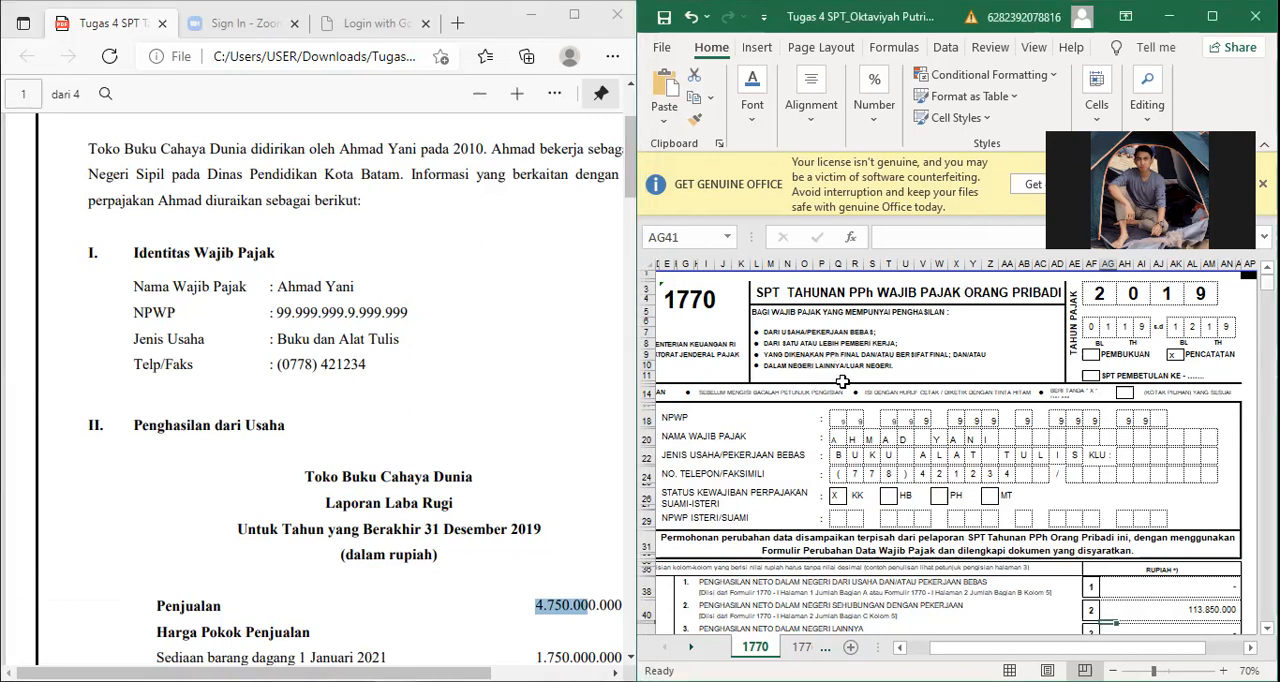
Step: Review the assignment's Laporan Laba Rugi alongside sheet 1770's net income section, and inspect the formulas in items 5 and 7
{"action": "scroll", "coordinate": [645, 426], "scroll_direction": "down", "scroll_amount": 5}
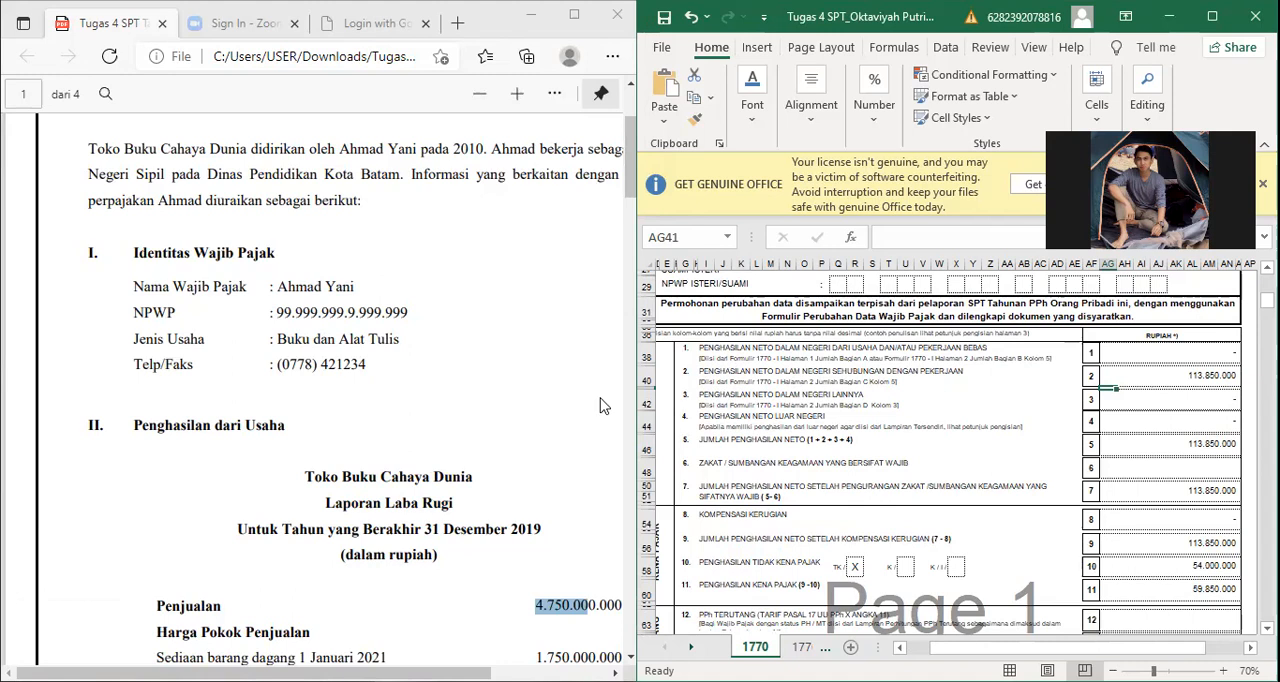
{"action": "left_click", "coordinate": [625, 225]}
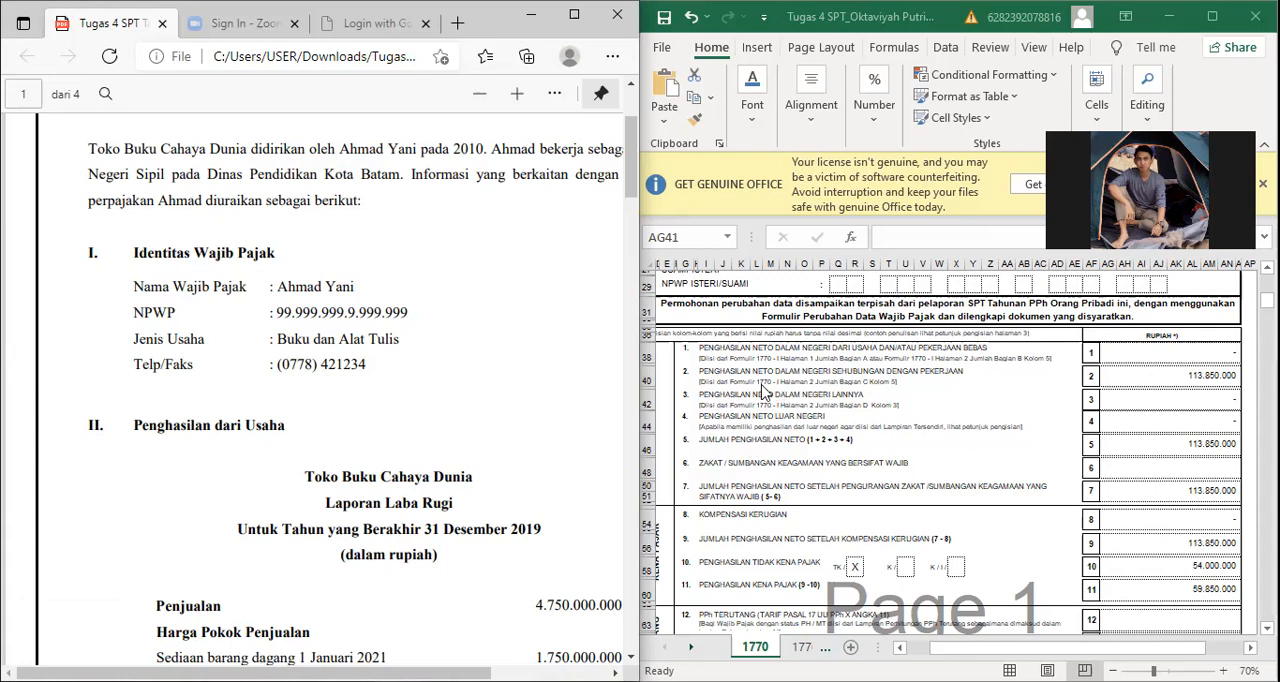
{"action": "scroll", "coordinate": [848, 393], "scroll_direction": "down", "scroll_amount": 4}
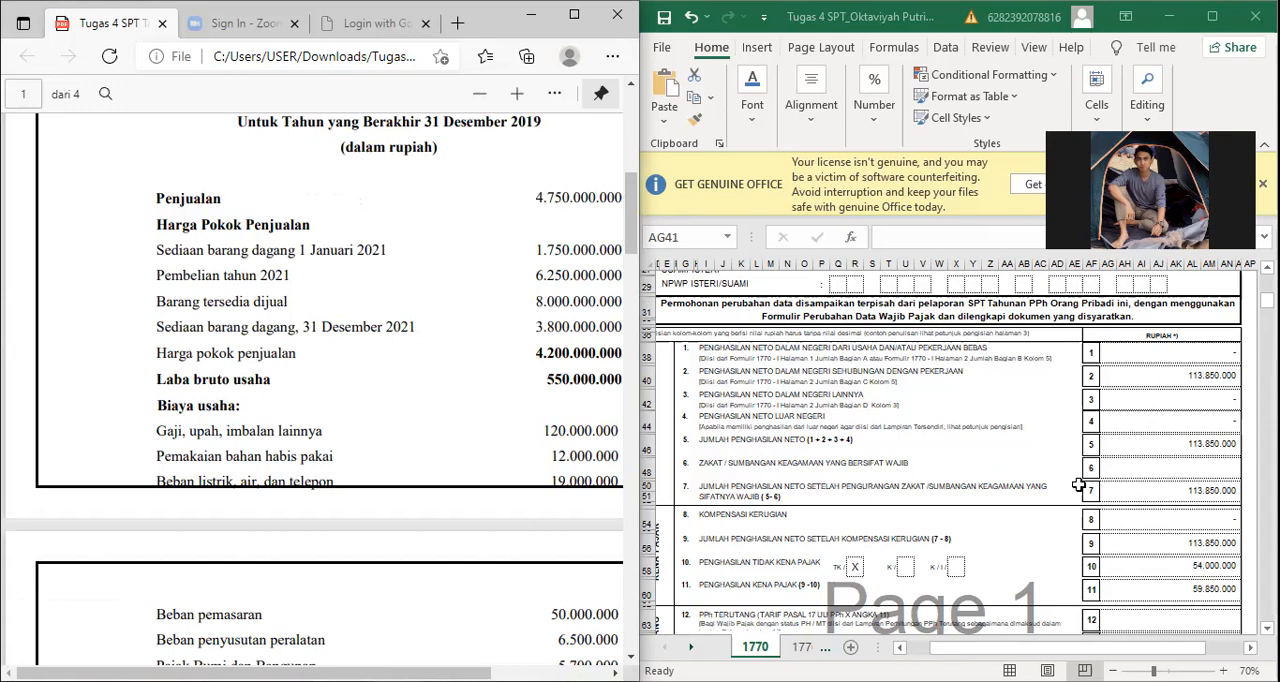
{"action": "left_click", "coordinate": [746, 470]}
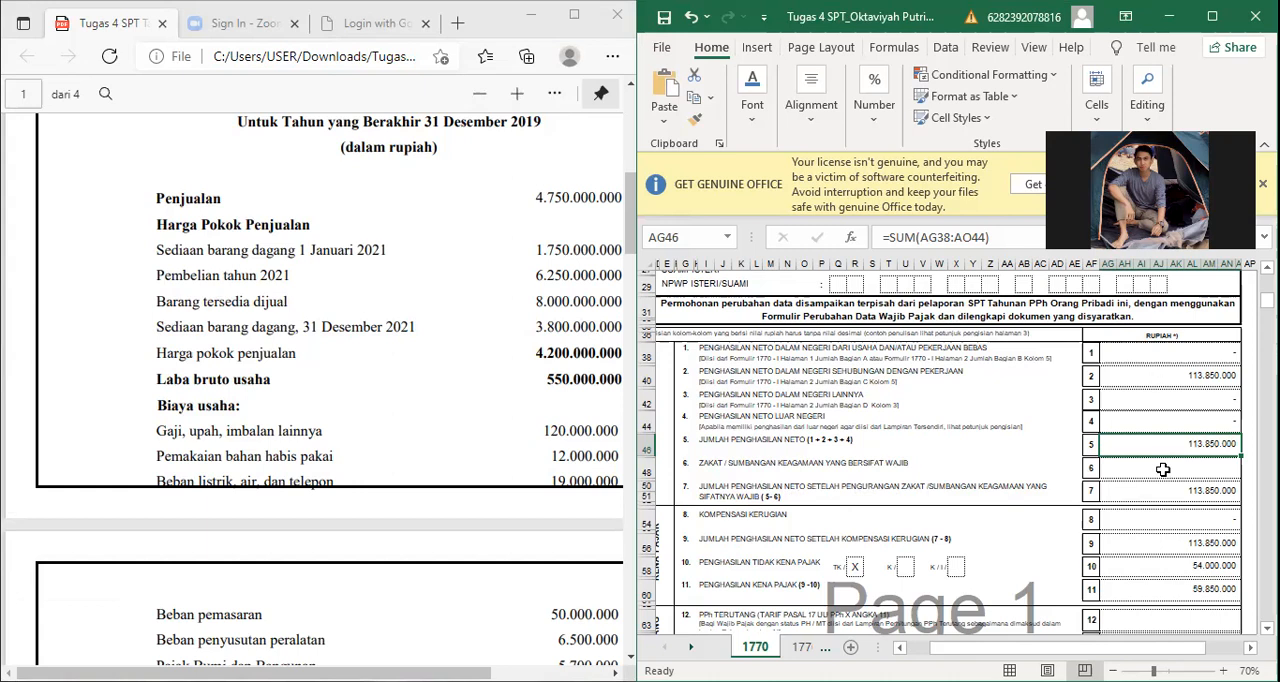
{"action": "key", "text": "Down"}
{"action": "key", "text": "Down"}
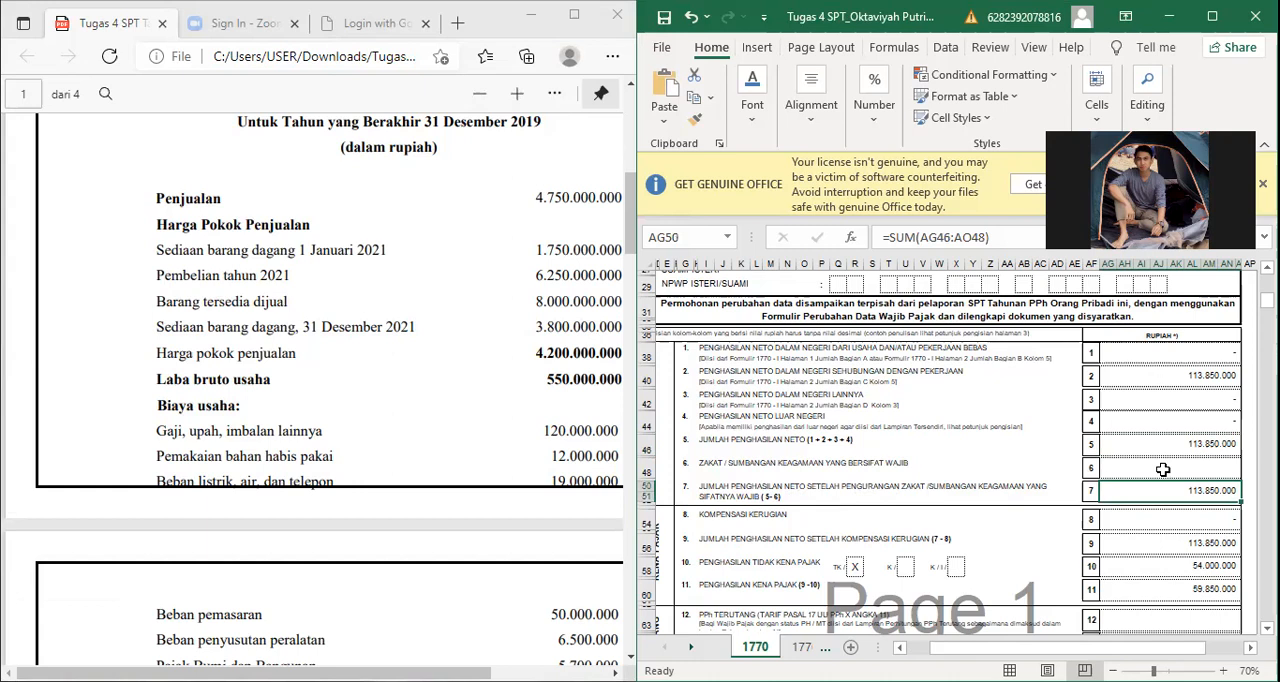
Step: Review sheet 1770 from item 8, Kompensasi Kerugian, down through the PPh Terutang items to item 16
{"action": "key", "text": "Down"}
{"action": "key", "text": "Down"}
{"action": "key", "text": "Down"}
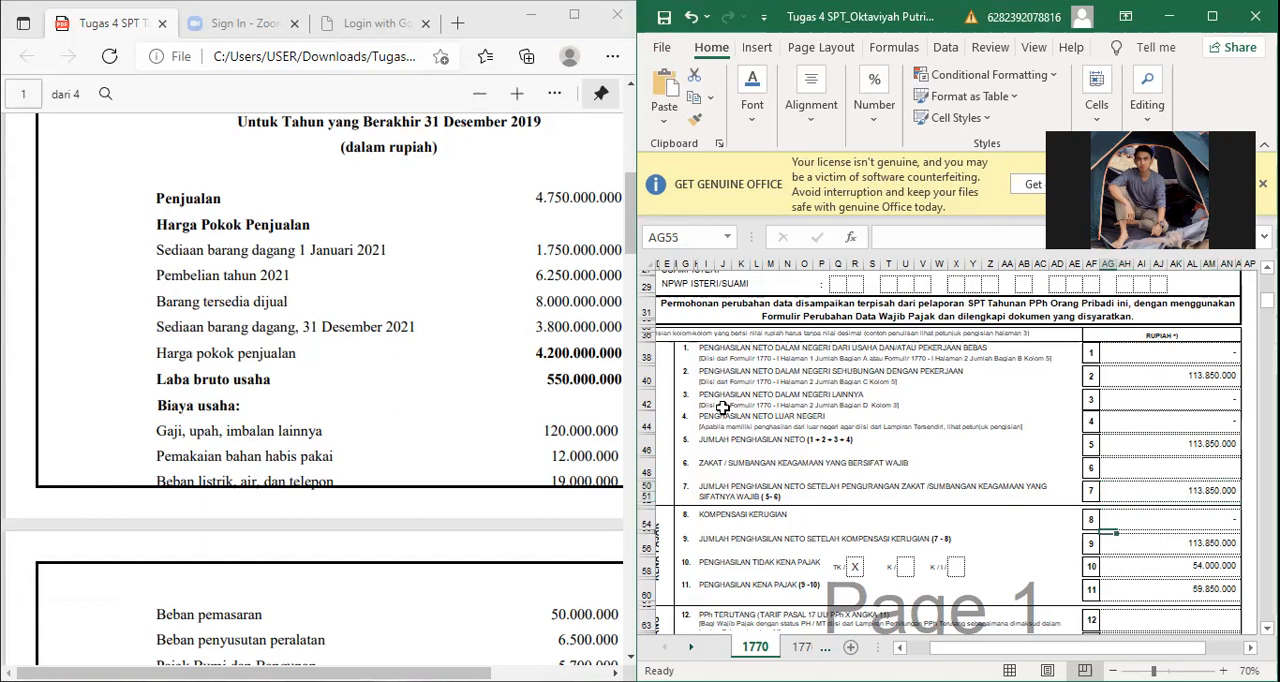
{"action": "key", "text": "Down"}
{"action": "key", "text": "Down"}
{"action": "key", "text": "Down"}
{"action": "key", "text": "Down"}
{"action": "key", "text": "Down"}
{"action": "key", "text": "Down"}
{"action": "key", "text": "Down"}
{"action": "key", "text": "Down"}
{"action": "key", "text": "Down"}
{"action": "key", "text": "Down"}
{"action": "key", "text": "Down"}
{"action": "key", "text": "Down"}
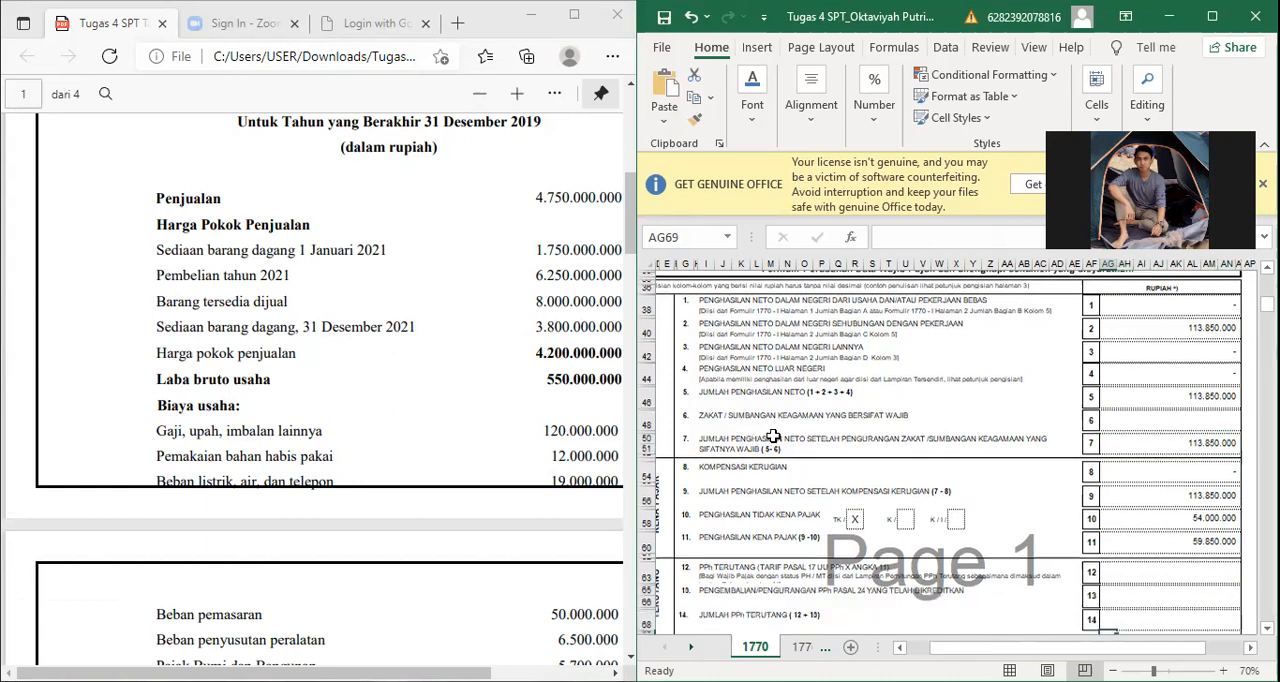
{"action": "key", "text": "Down"}
{"action": "key", "text": "Down"}
{"action": "key", "text": "Down"}
{"action": "key", "text": "Down"}
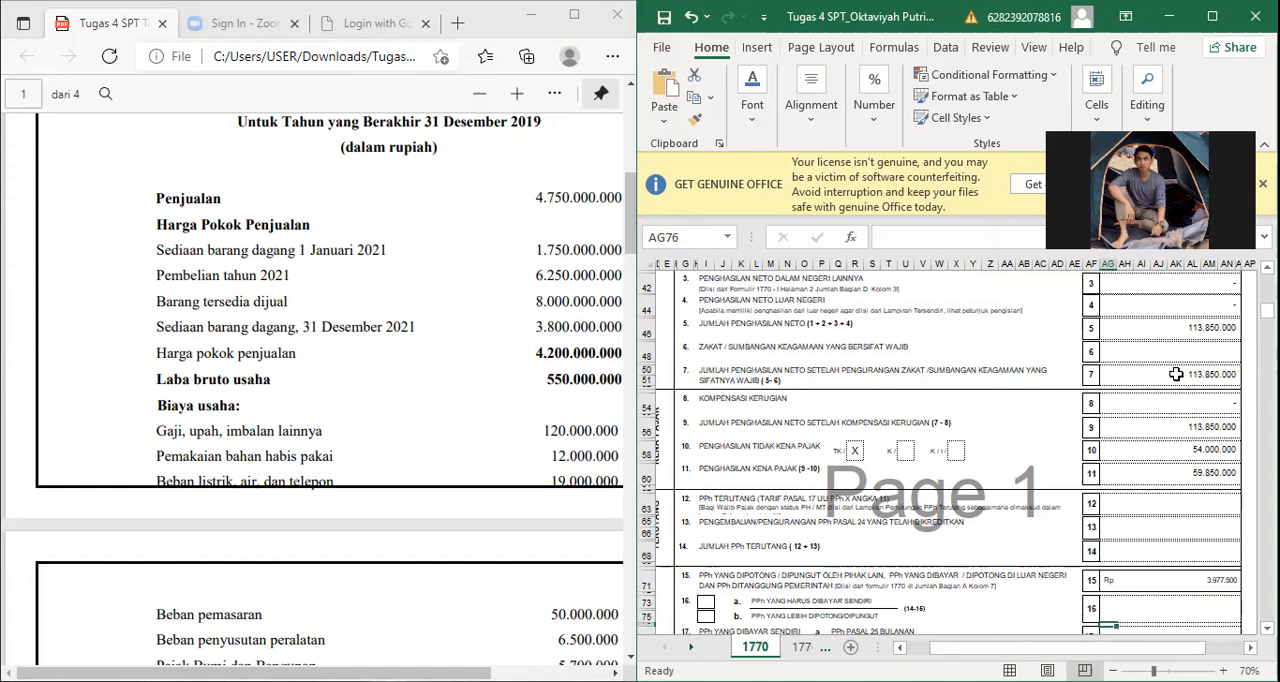
Step: Inspect the cell contents and formulas of items 7 to 11 on sheet 1770, ending with Penghasilan Kena Pajak
{"action": "left_click", "coordinate": [1176, 374]}
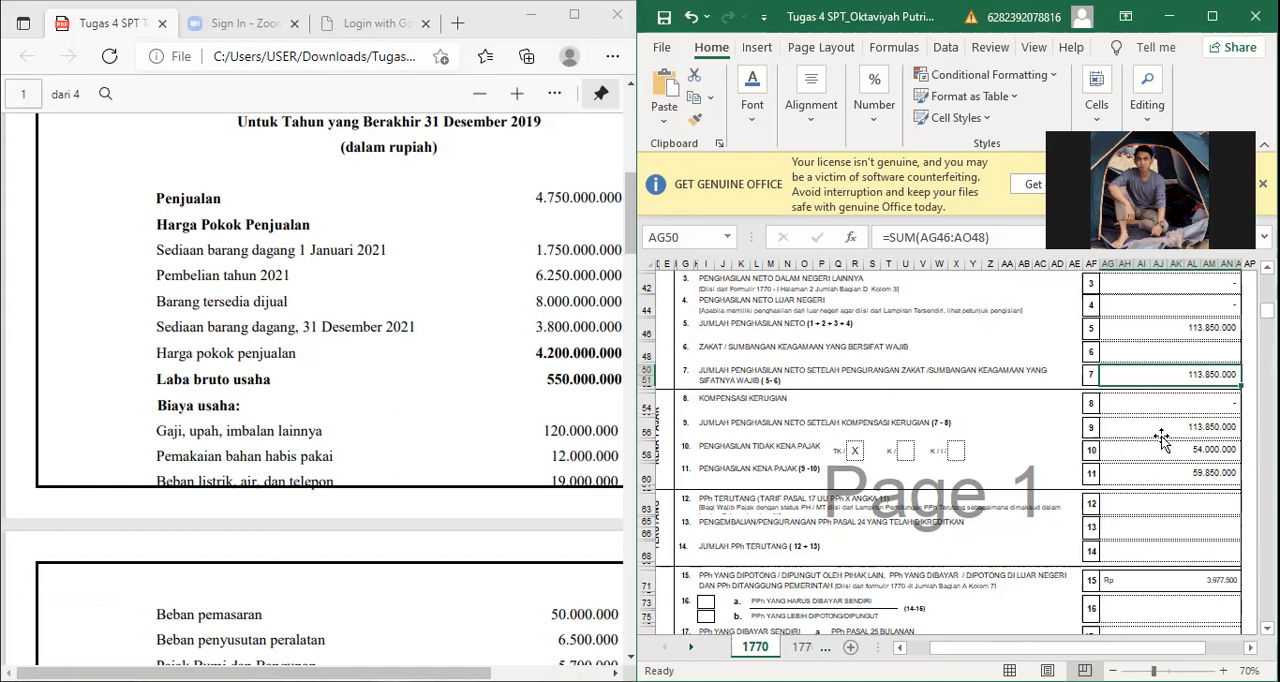
{"action": "left_click", "coordinate": [1156, 402]}
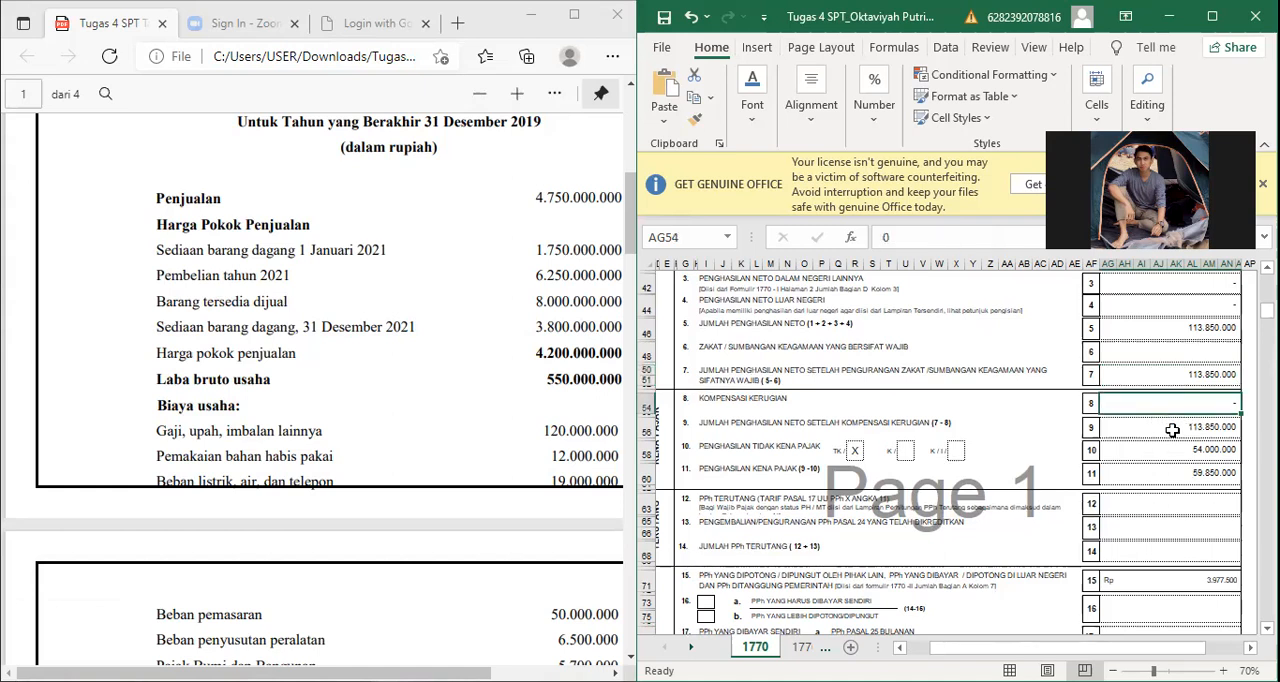
{"action": "left_click", "coordinate": [1172, 429]}
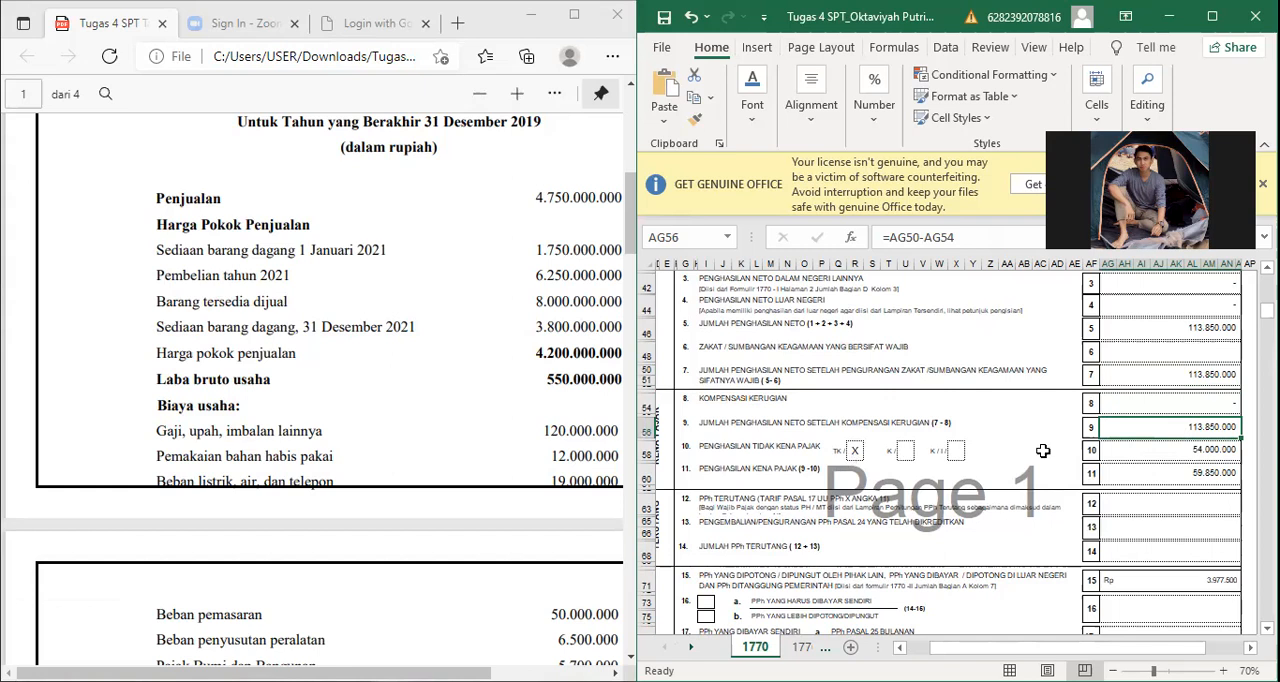
{"action": "left_click", "coordinate": [1174, 451]}
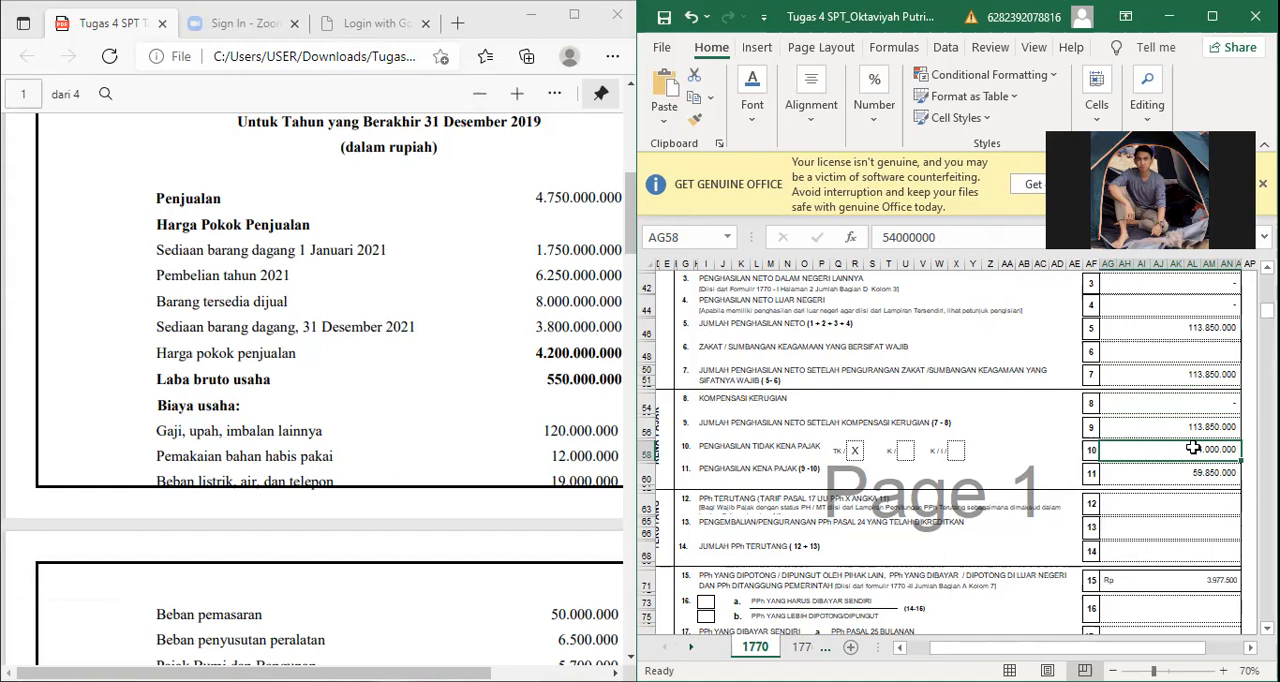
{"action": "left_click", "coordinate": [1146, 481]}
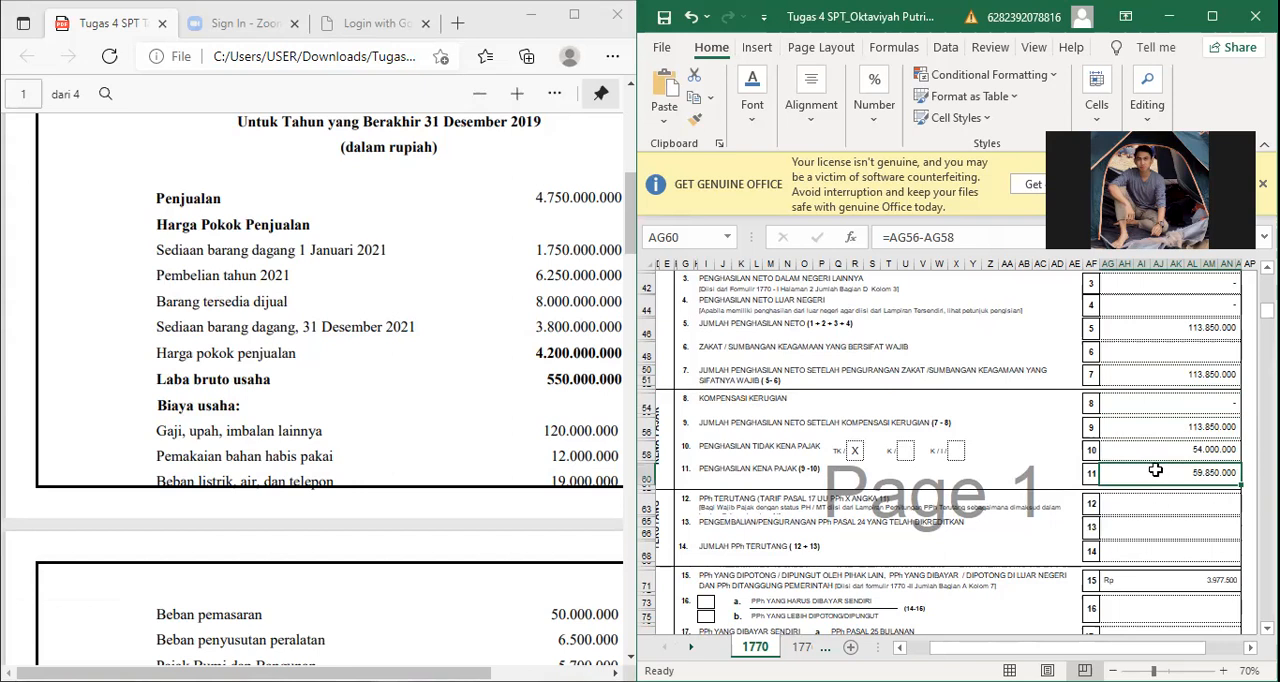
Step: Review sheet 1770's PPh Terutang, Kredit Pajak and PPh Kurang/Lebih Bayar sections, and inspect the formula in item 15
{"action": "key", "text": "Down"}
{"action": "key", "text": "Down"}
{"action": "key", "text": "Down"}
{"action": "key", "text": "Down"}
{"action": "key", "text": "Down"}
{"action": "key", "text": "Down"}
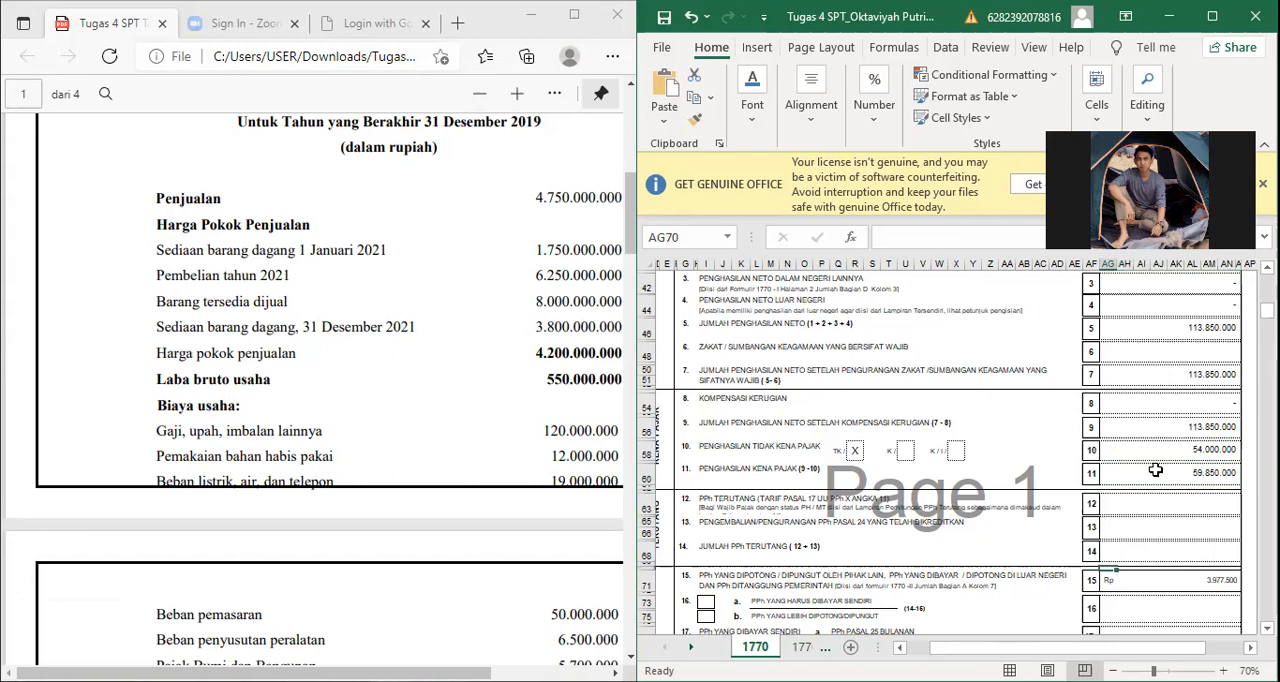
{"action": "key", "text": "Down"}
{"action": "key", "text": "Down"}
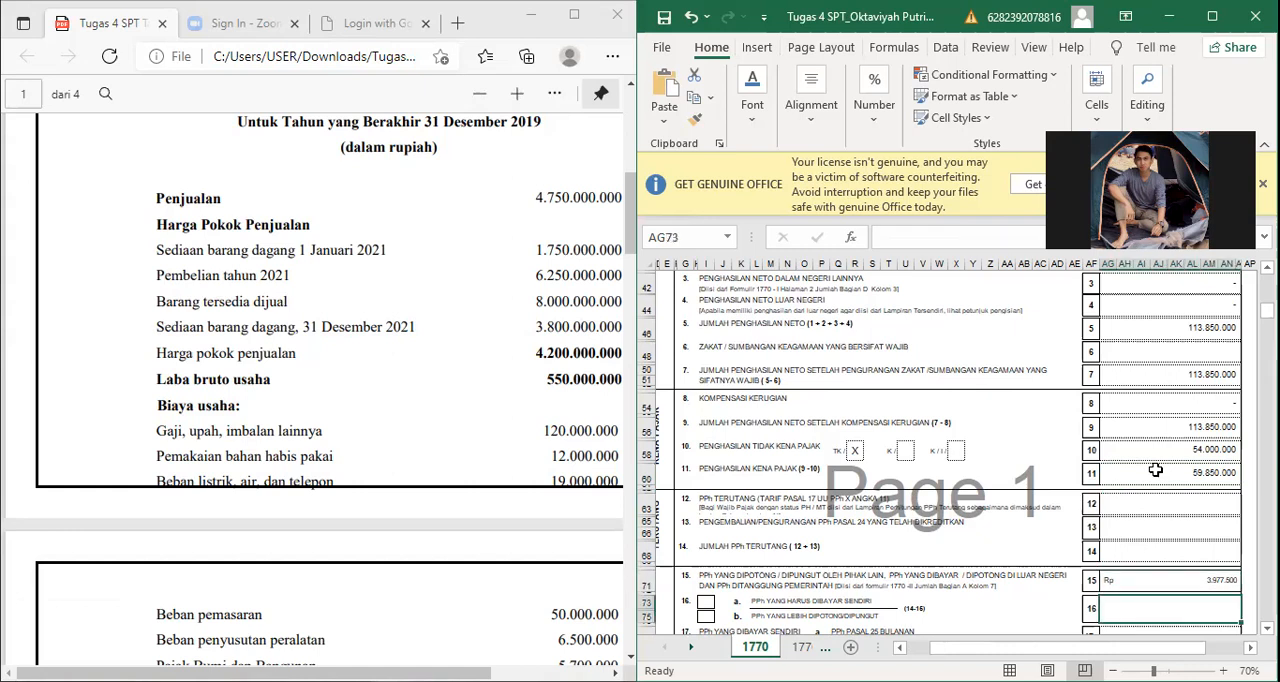
{"action": "key", "text": "Down"}
{"action": "key", "text": "Down"}
{"action": "key", "text": "Down"}
{"action": "key", "text": "Down"}
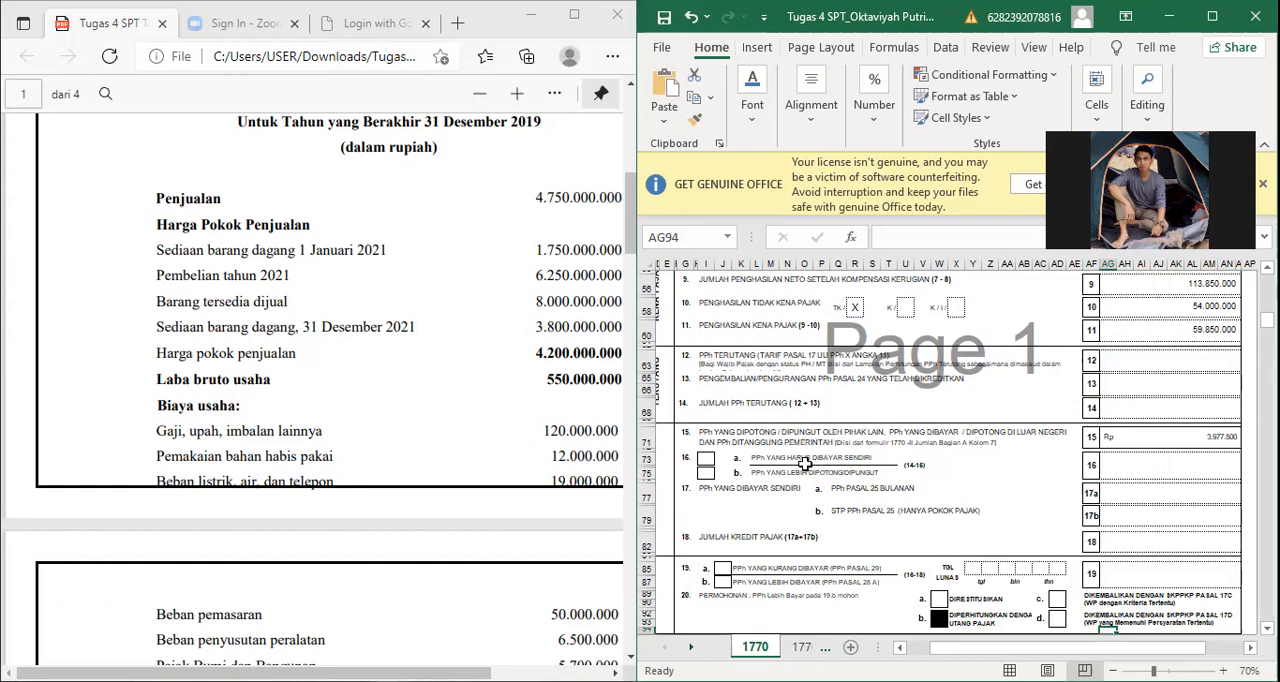
{"action": "left_click", "coordinate": [1113, 437]}
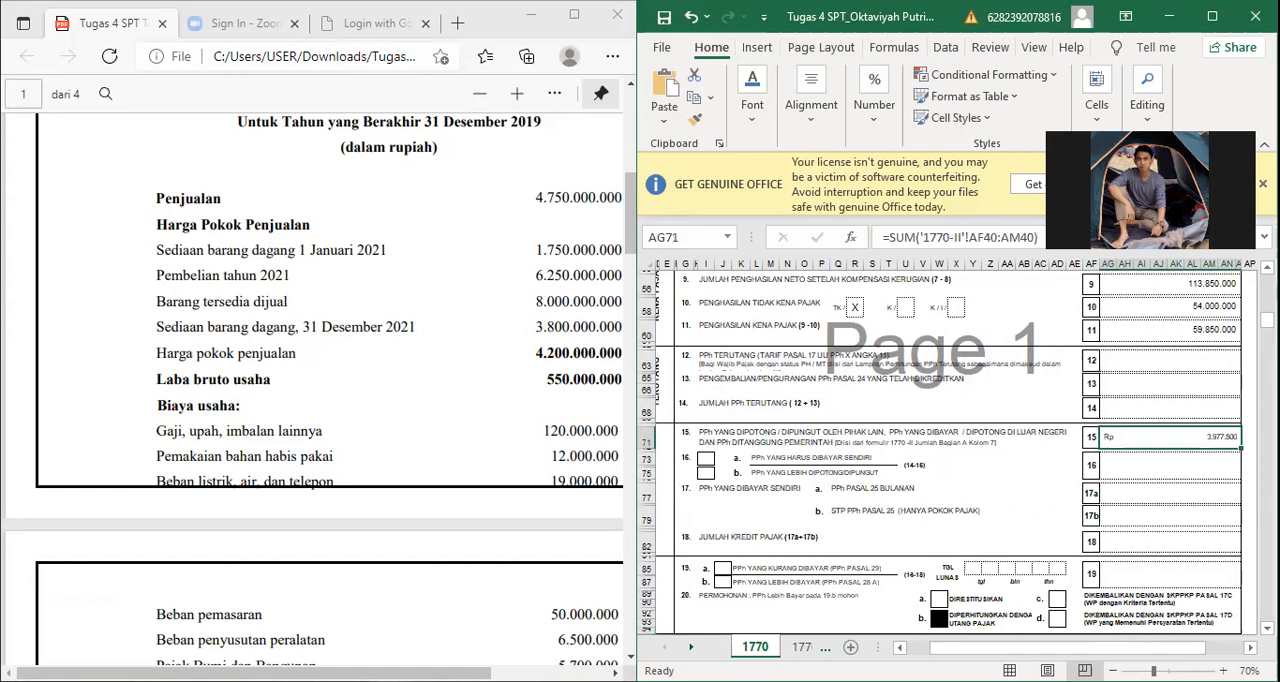
Step: Check Jumlah Bagian C on 1770-I-hal 2 and the source of item 15, Jumlah Bagian A on 1770-II
{"action": "key", "text": "ctrl+Page_Down"}
{"action": "key", "text": "ctrl+Page_Down"}
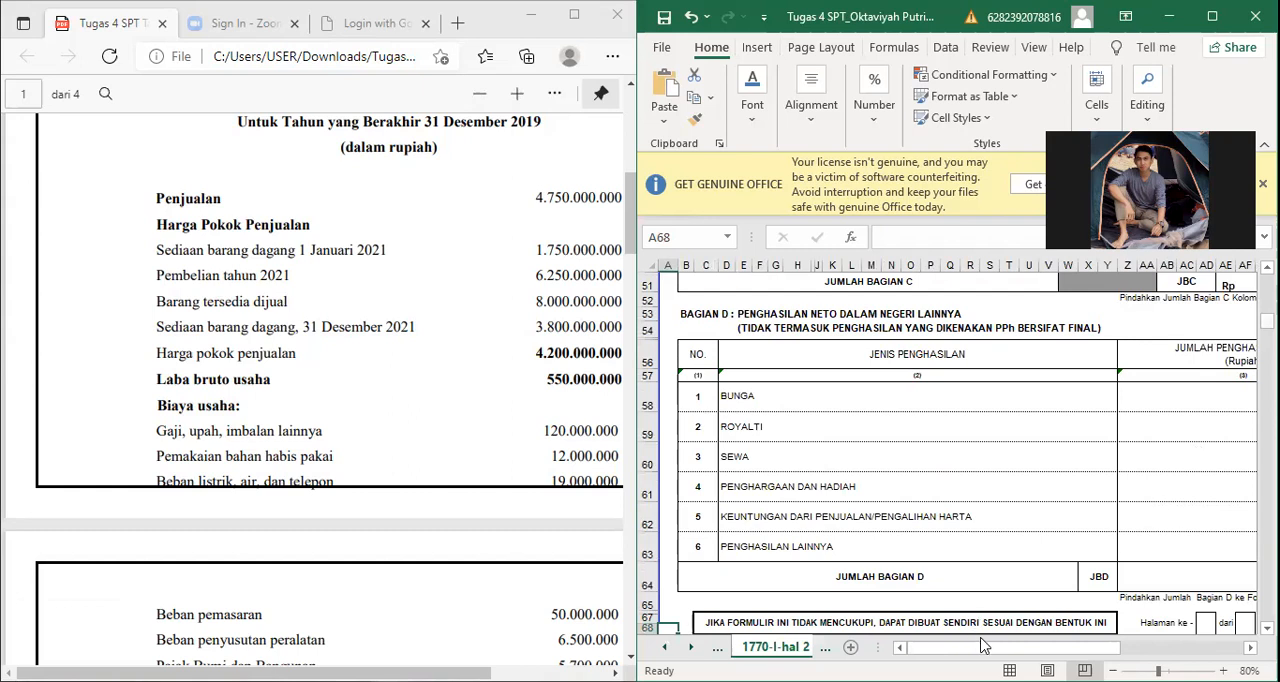
{"action": "scroll", "coordinate": [983, 645], "scroll_direction": "up", "scroll_amount": 5}
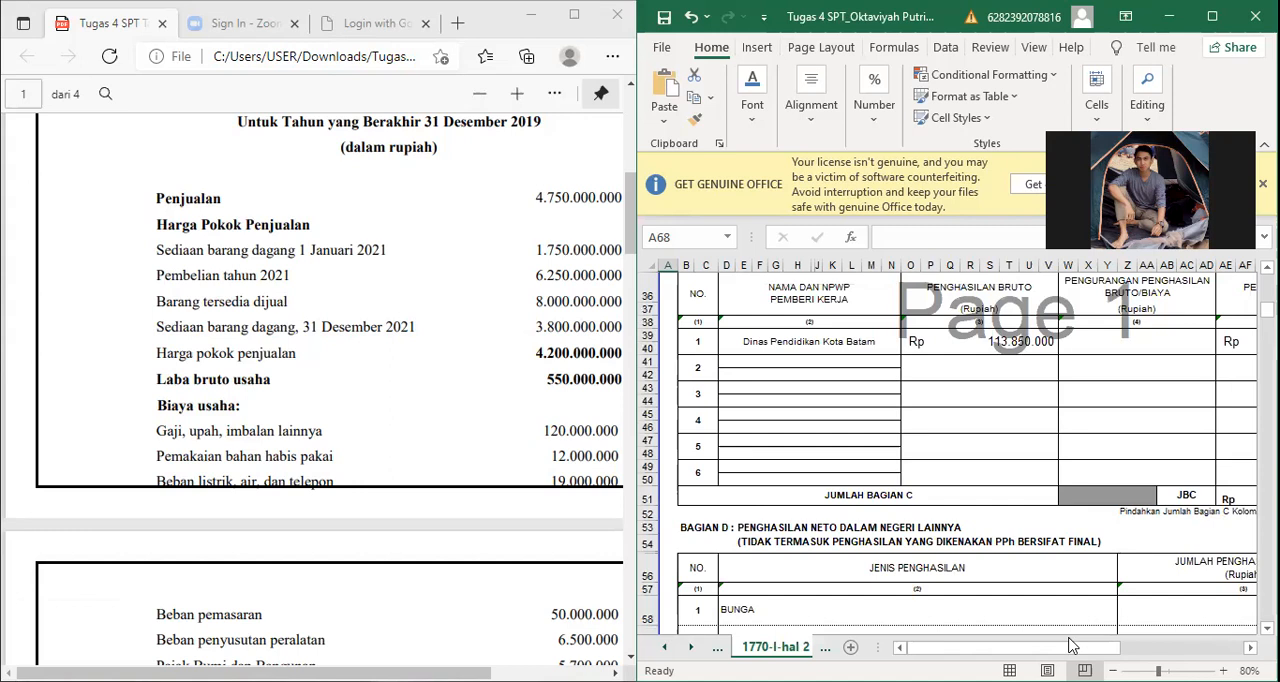
{"action": "scroll", "coordinate": [1070, 645], "scroll_direction": "right", "scroll_amount": 5}
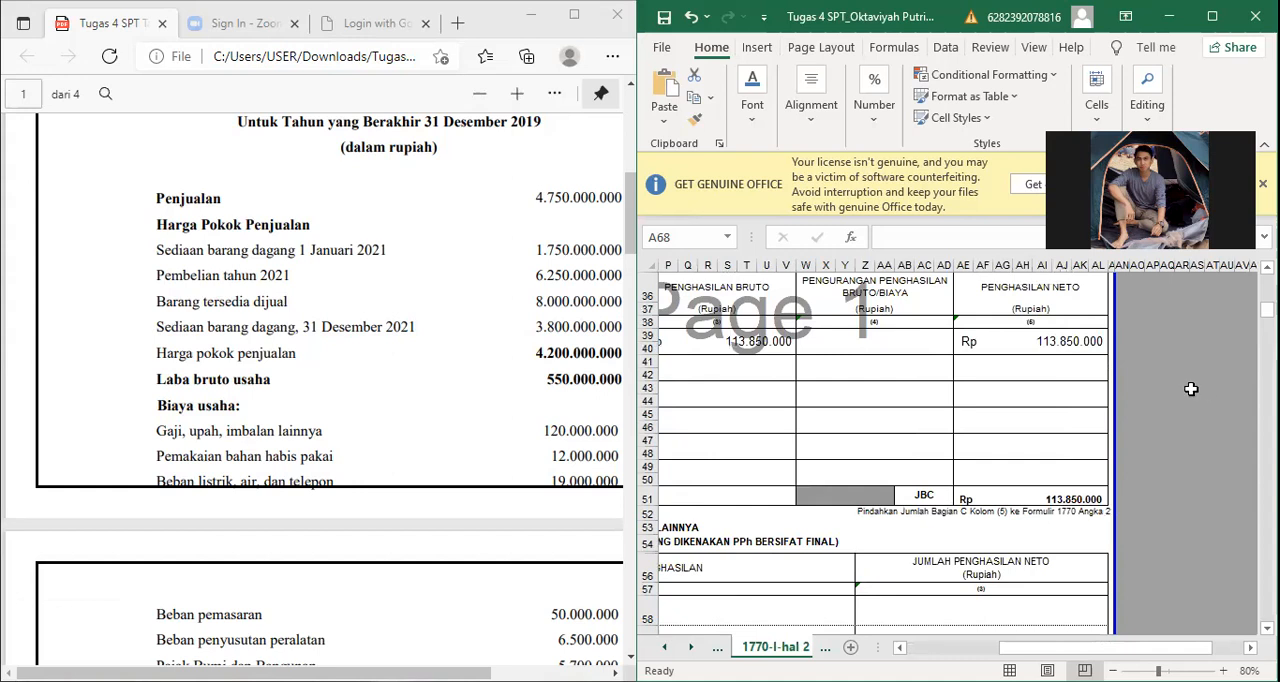
{"action": "key", "text": "ctrl+Page_Down"}
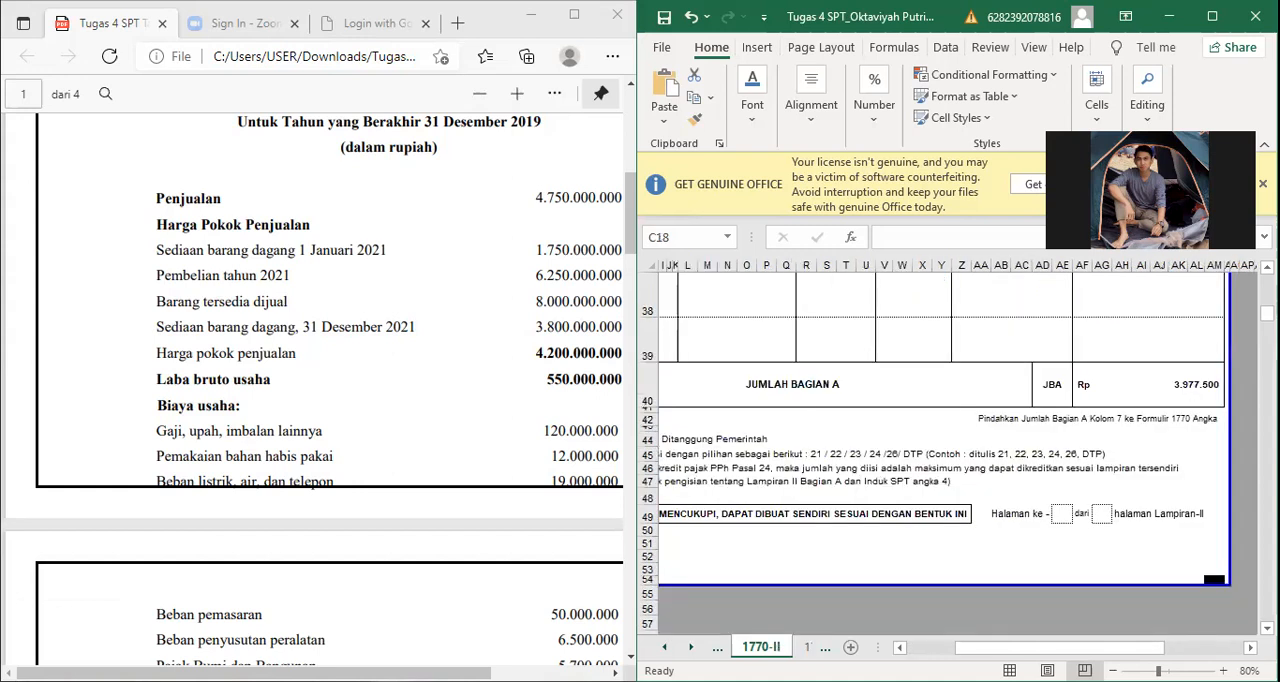
{"action": "left_click", "coordinate": [1148, 385]}
{"action": "left_click_drag", "start_coordinate": [1266, 312], "coordinate": [1266, 312]}
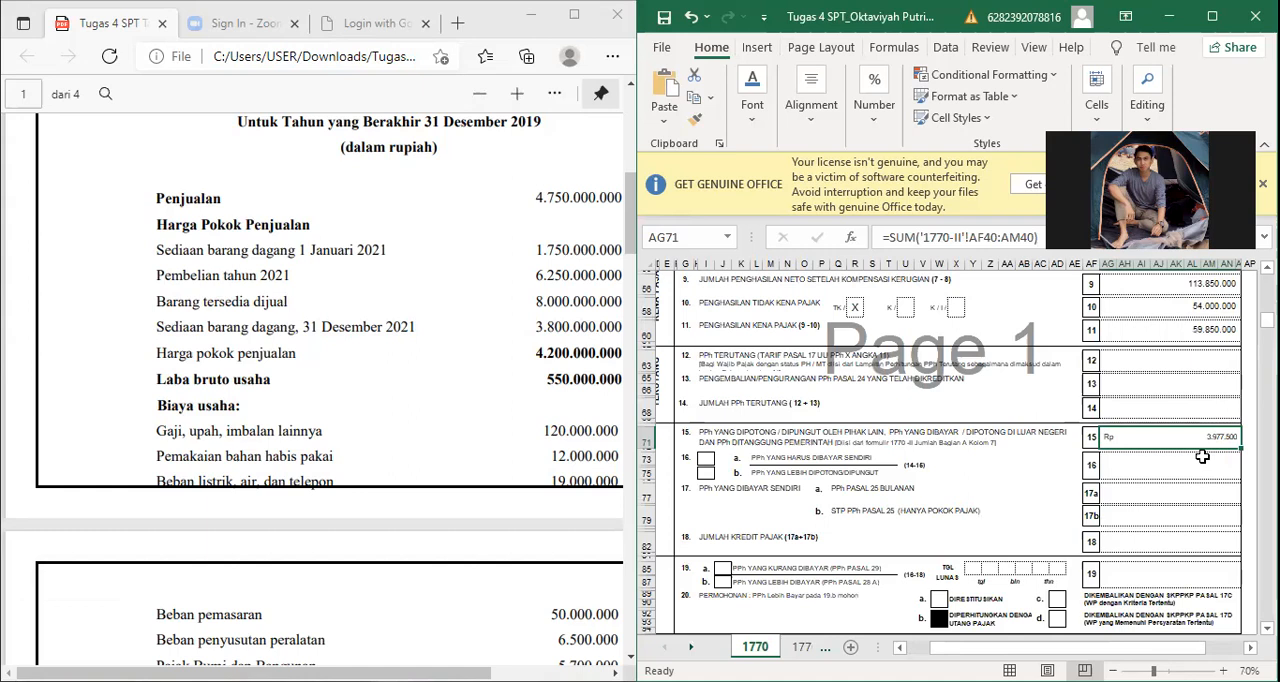
Step: Return to sheet 1770 and review items 16 to 21, from the tax credits to the Angsuran PPh Pasal 25 options
{"action": "left_click", "coordinate": [1148, 473]}
{"action": "key", "text": "ctrl+Down"}
{"action": "key", "text": "ctrl+Down"}
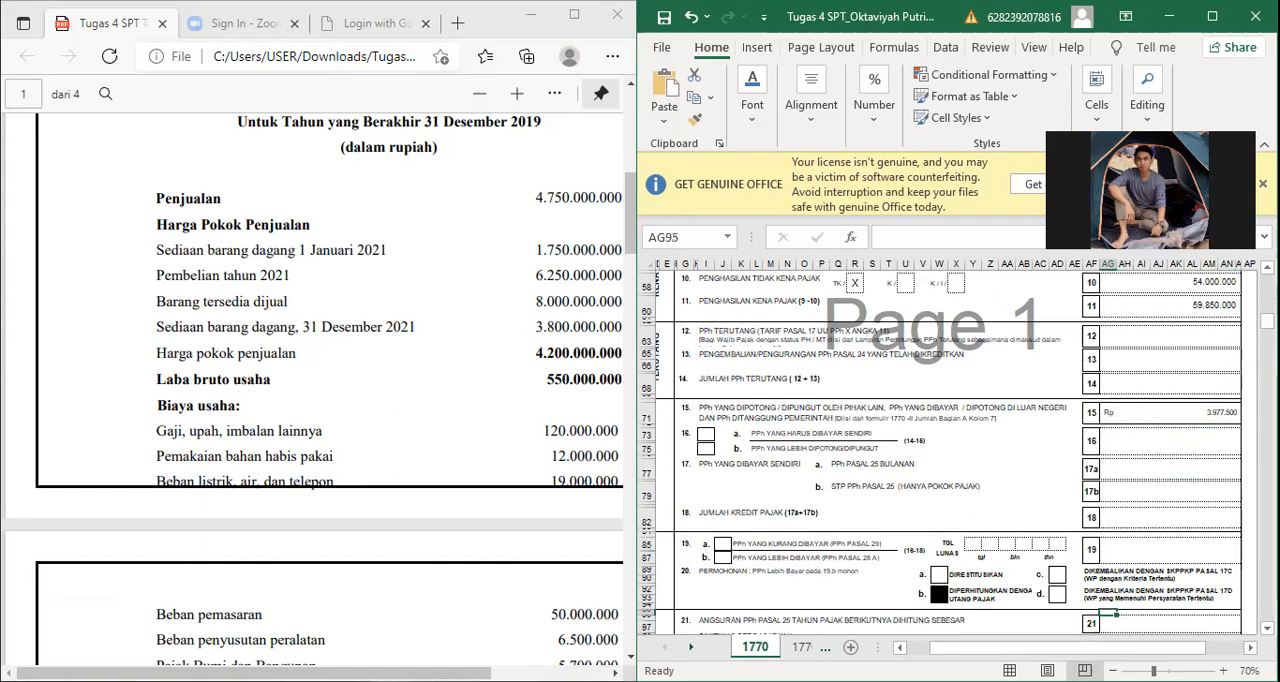
{"action": "key", "text": "ctrl+Down"}
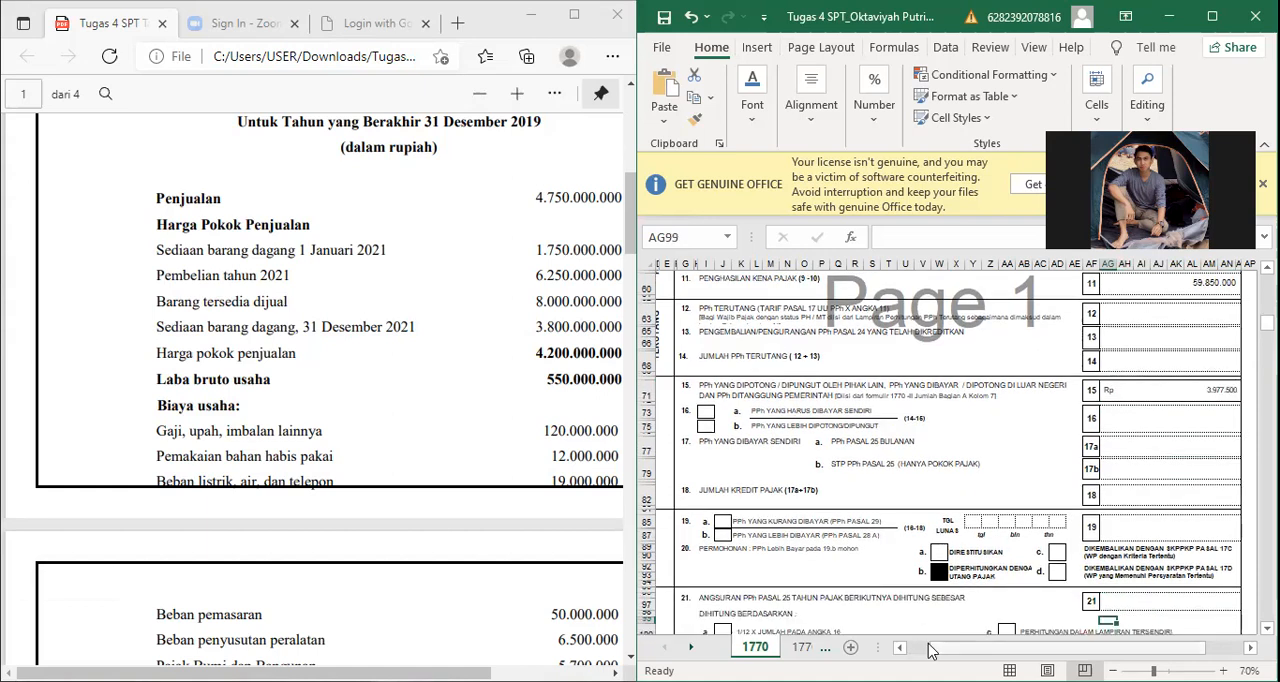
{"action": "left_click_drag", "start_coordinate": [930, 650], "coordinate": [930, 651]}
{"action": "key", "text": "Down"}
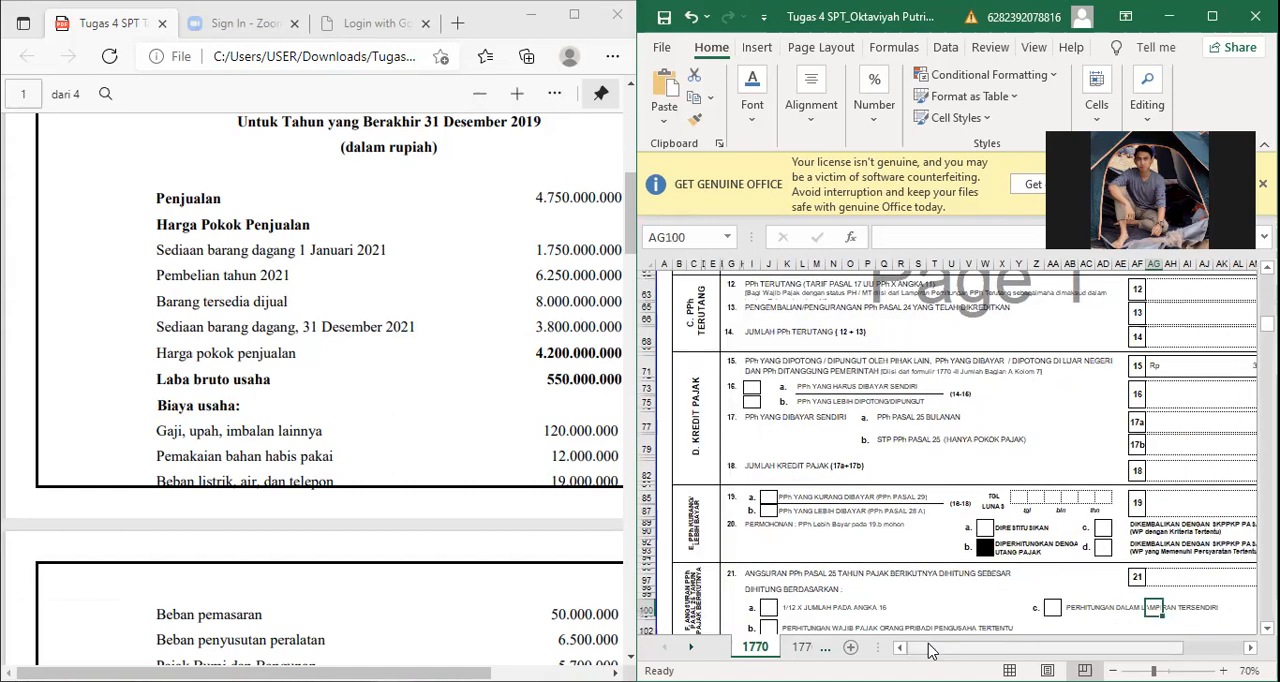
{"action": "key", "text": "Down"}
{"action": "key", "text": "Down"}
{"action": "key", "text": "Down"}
{"action": "key", "text": "Down"}
{"action": "key", "text": "Down"}
{"action": "key", "text": "Down"}
{"action": "key", "text": "Down"}
{"action": "key", "text": "Down"}
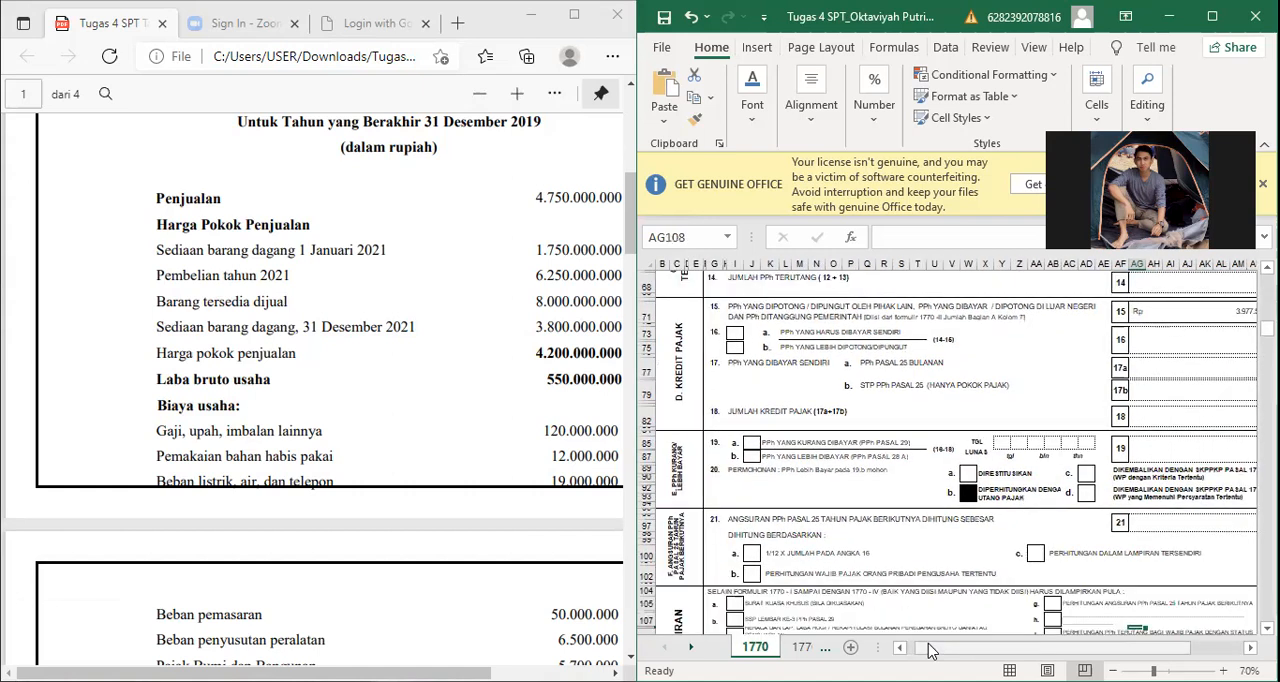
Step: Examine sheet 1770's closing sections, from the G. Lampiran checklist down to the Pernyataan block with the Wajib Pajak mark and signature
{"action": "key", "text": "Down"}
{"action": "key", "text": "Down"}
{"action": "key", "text": "Down"}
{"action": "key", "text": "Down"}
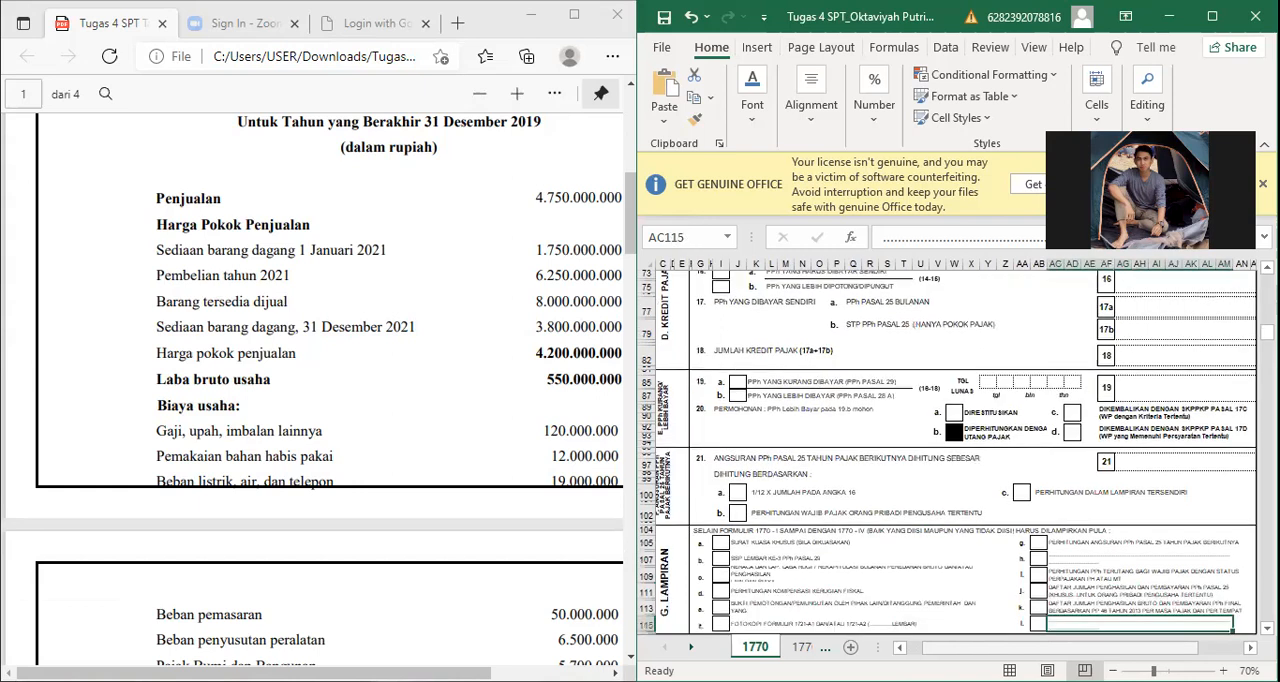
{"action": "key", "text": "Down"}
{"action": "key", "text": "Down"}
{"action": "key", "text": "Down"}
{"action": "key", "text": "Down"}
{"action": "key", "text": "Down"}
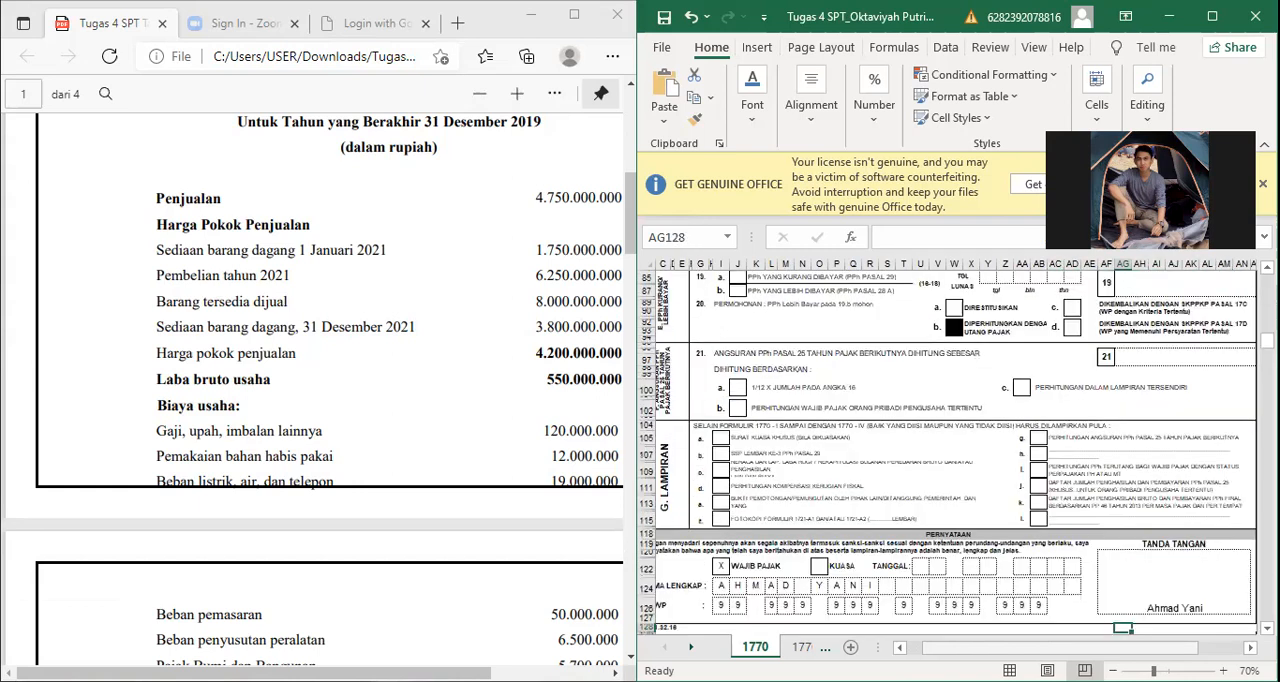
{"action": "key", "text": "Down"}
{"action": "key", "text": "Down"}
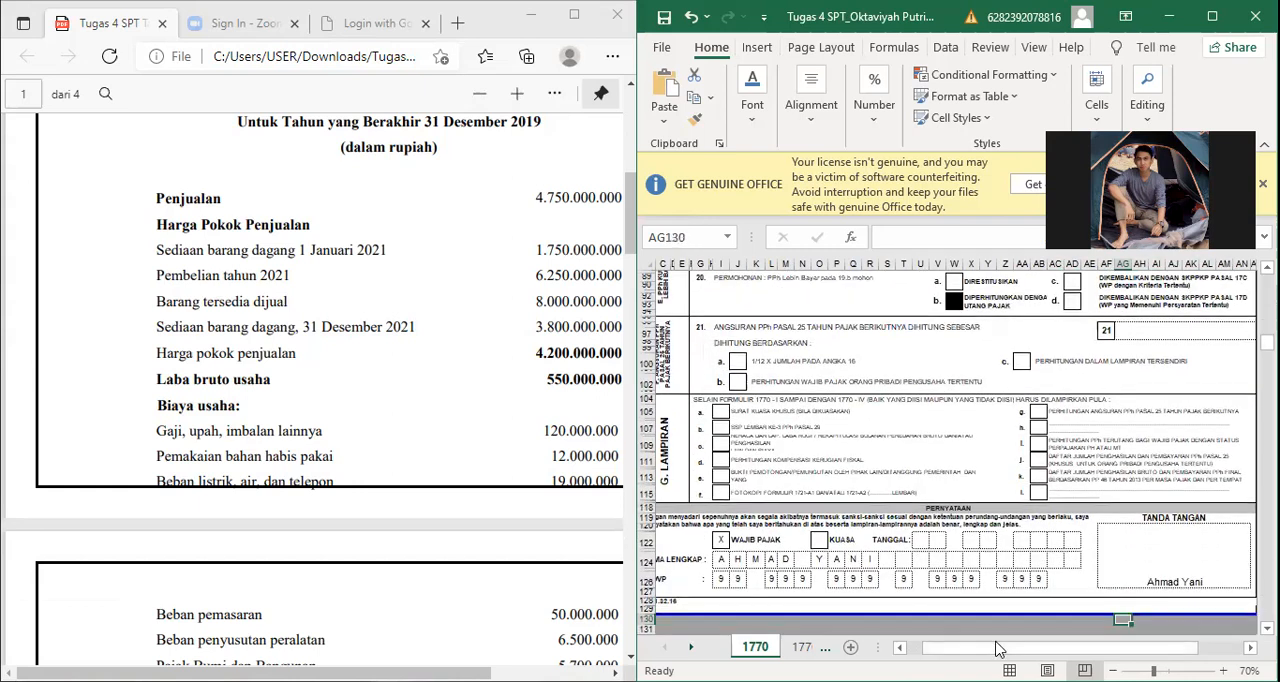
{"action": "scroll", "coordinate": [754, 494], "scroll_direction": "down", "scroll_amount": 2}
{"action": "scroll", "coordinate": [754, 494], "scroll_direction": "left", "scroll_amount": 1}
{"action": "left_click", "coordinate": [752, 490]}
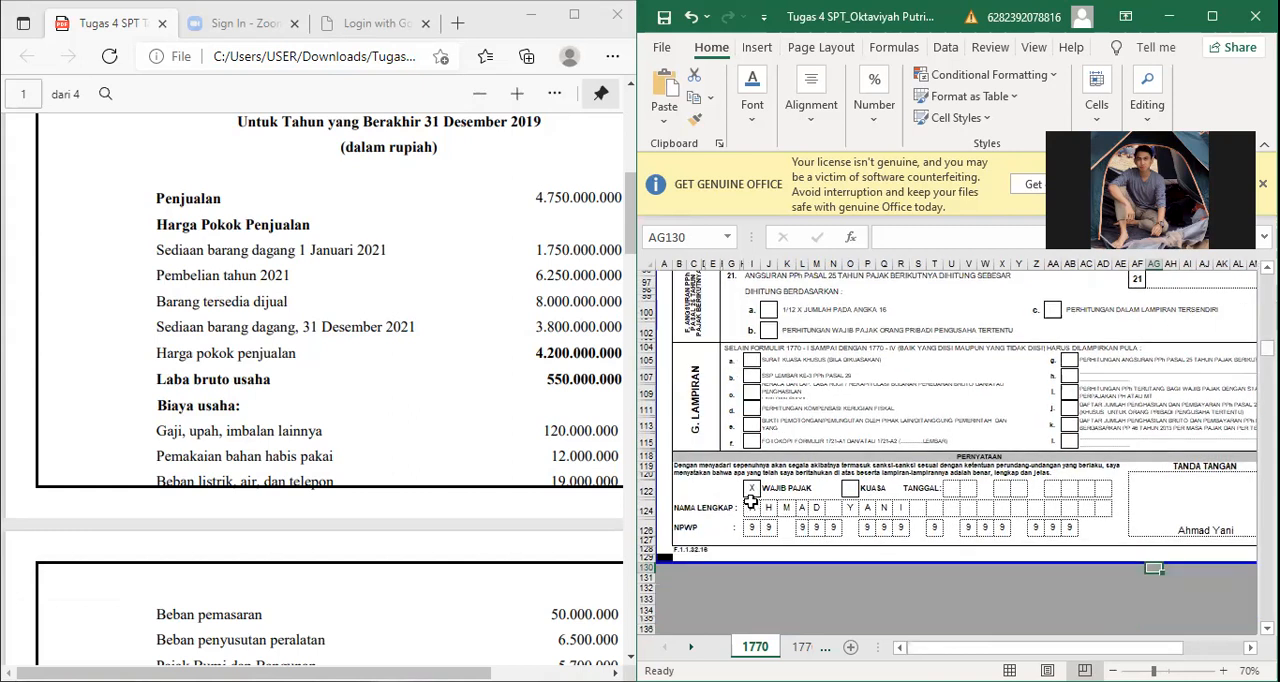